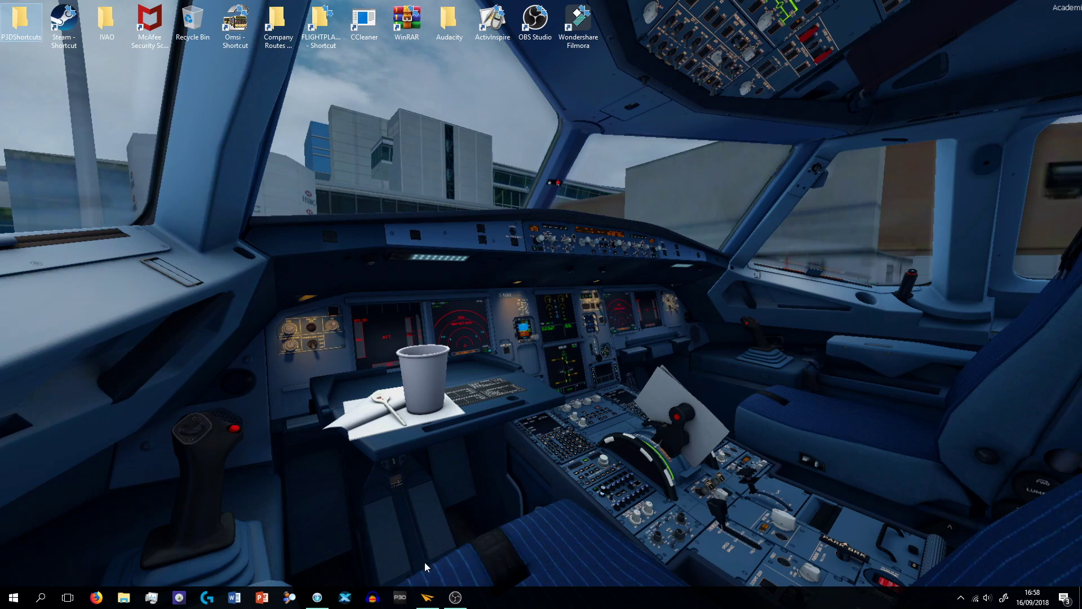
- Switch to projectFLY and review the pilot statistics, including total hours, average landing rate and last flight
{"action": "left_click", "coordinate": [427, 597]}
{"action": "mouse_move", "coordinate": [5, 103]}
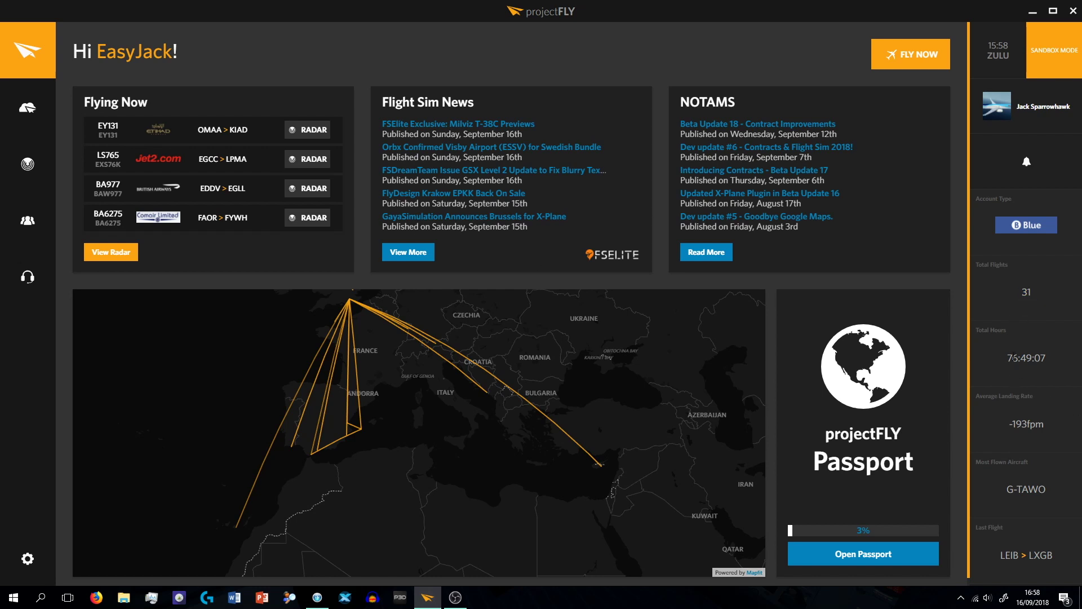
{"action": "left_click_drag", "start_coordinate": [1012, 358], "coordinate": [1051, 361]}
{"action": "left_click", "coordinate": [1028, 285]}
{"action": "left_click_drag", "start_coordinate": [1026, 430], "coordinate": [1035, 428]}
{"action": "left_click_drag", "start_coordinate": [1013, 556], "coordinate": [1037, 555]}
{"action": "left_click", "coordinate": [1043, 556]}
- Open the bookings list, review the VATSIM prefile form for the EGKK to EGPH flight, and close the form
{"action": "mouse_move", "coordinate": [60, 120]}
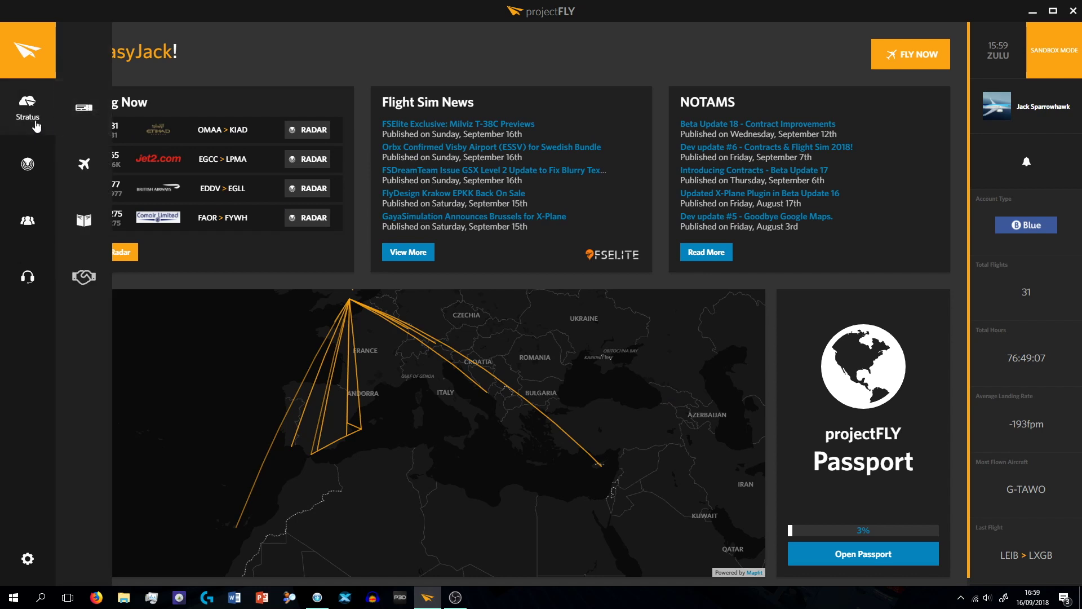
{"action": "left_click", "coordinate": [72, 116]}
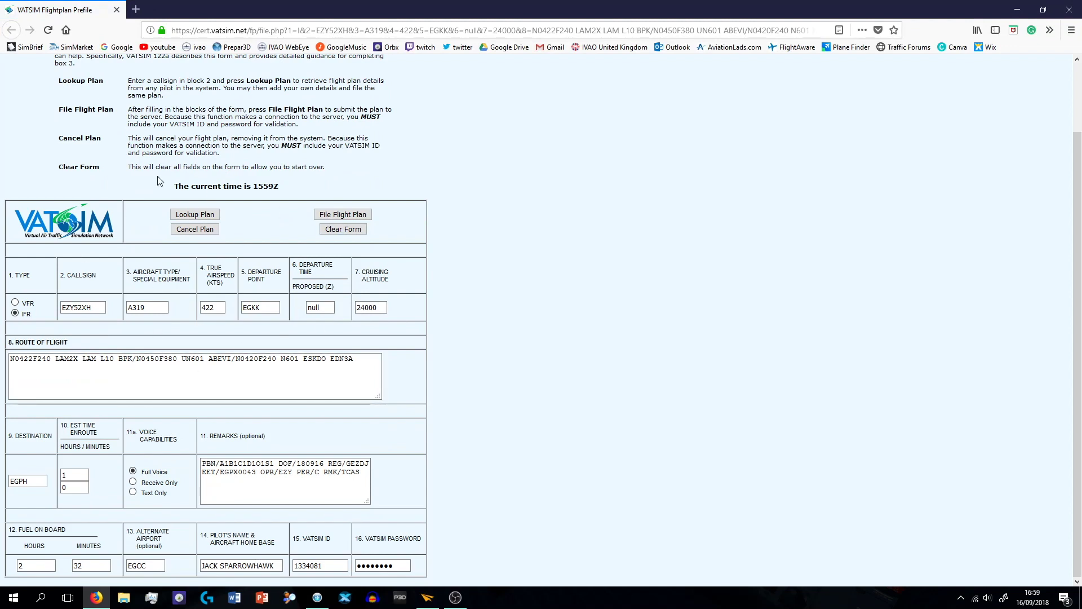
{"action": "scroll", "coordinate": [191, 403], "scroll_direction": "up", "scroll_amount": 1}
{"action": "scroll", "coordinate": [240, 305], "scroll_direction": "down", "scroll_amount": 1}
{"action": "left_click", "coordinate": [1069, 9]}
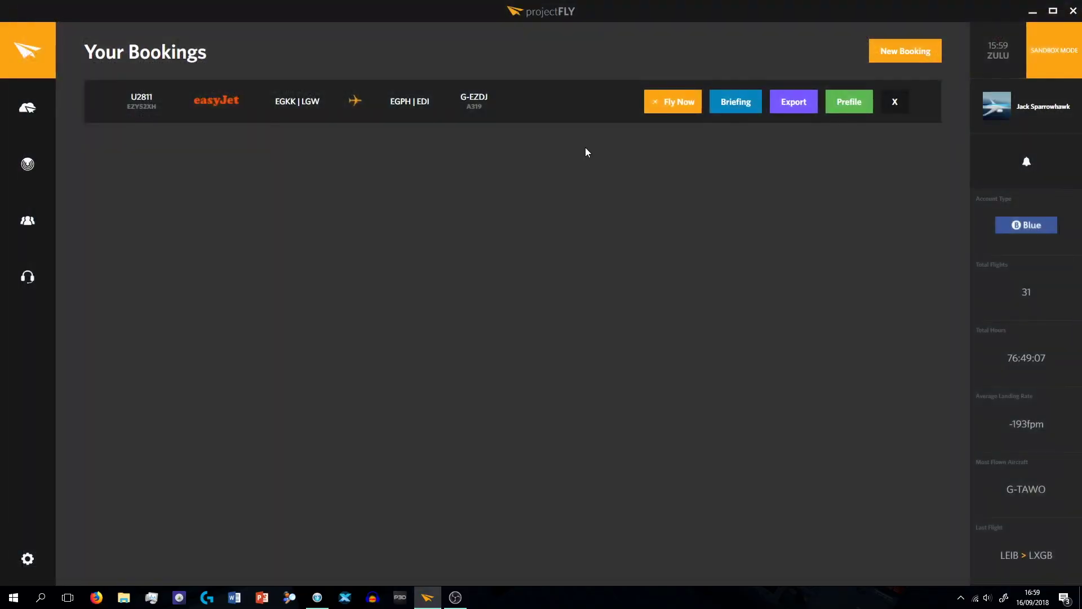
- Export the EGKK to EGPH booking's route with vPilot as the file type
{"action": "left_click", "coordinate": [791, 104]}
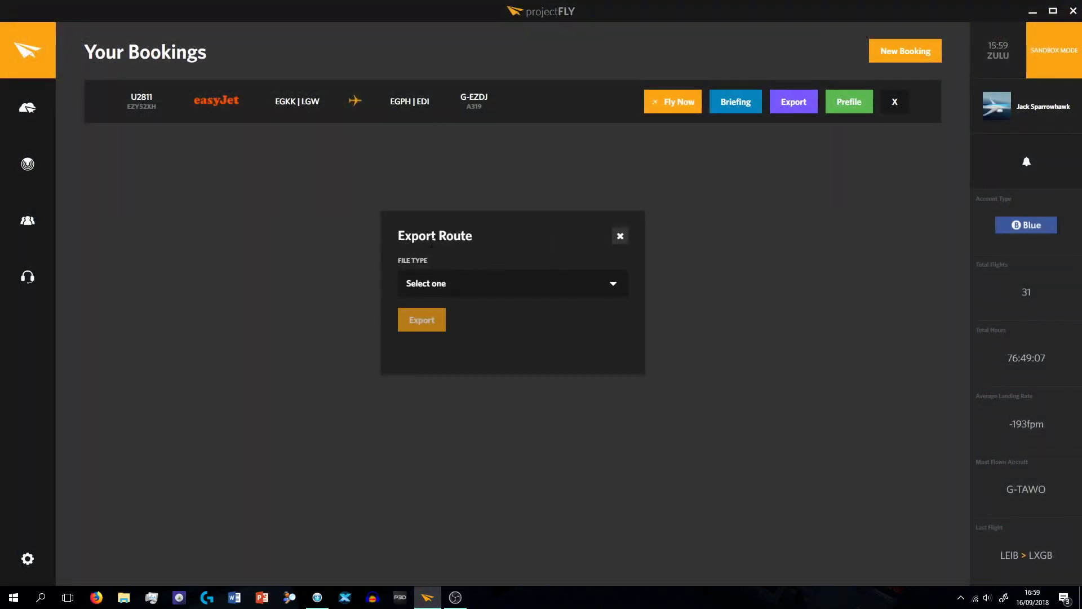
{"action": "left_click", "coordinate": [441, 285]}
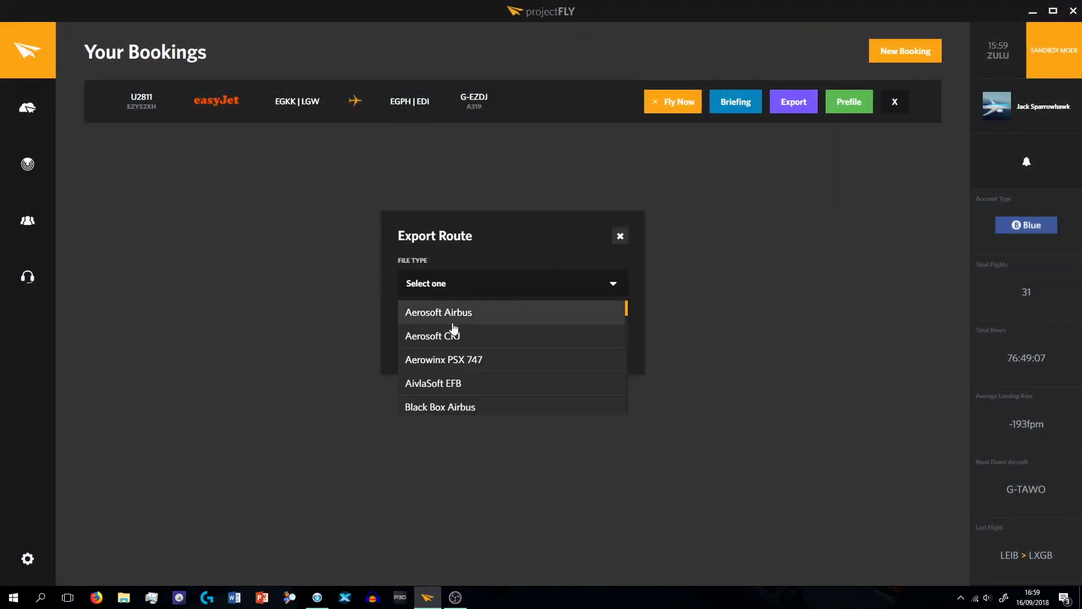
{"action": "scroll", "coordinate": [455, 332], "scroll_direction": "down", "scroll_amount": 5}
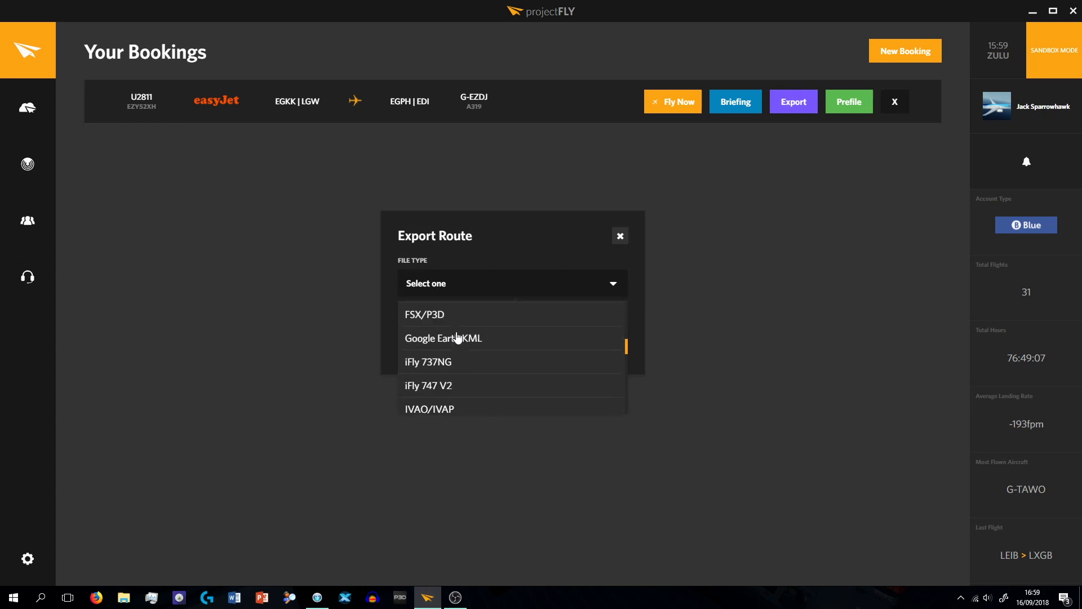
{"action": "scroll", "coordinate": [458, 337], "scroll_direction": "down", "scroll_amount": 6}
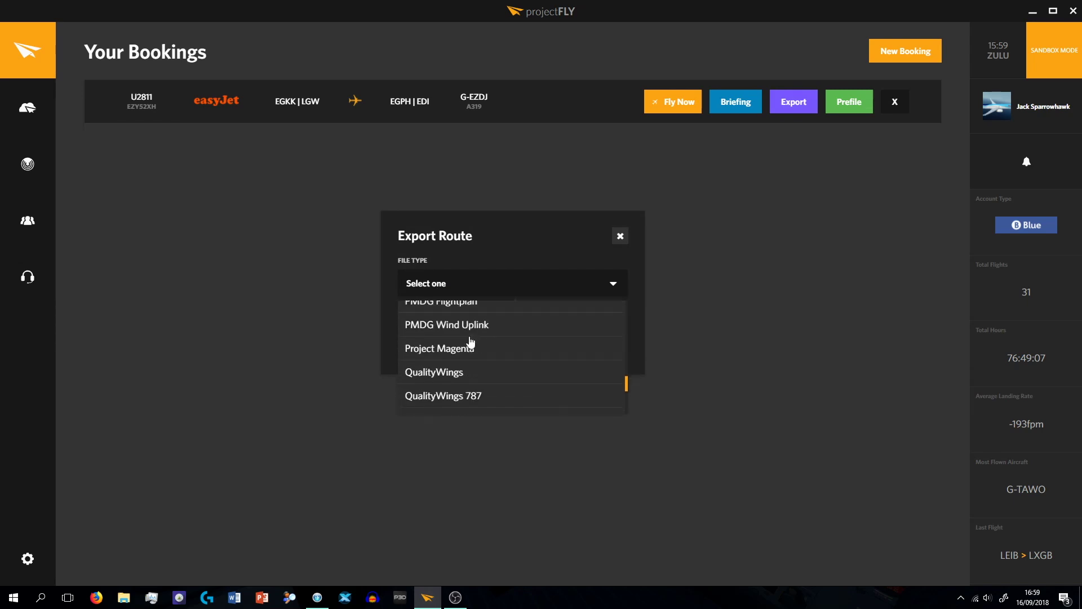
{"action": "scroll", "coordinate": [471, 369], "scroll_direction": "down", "scroll_amount": 1}
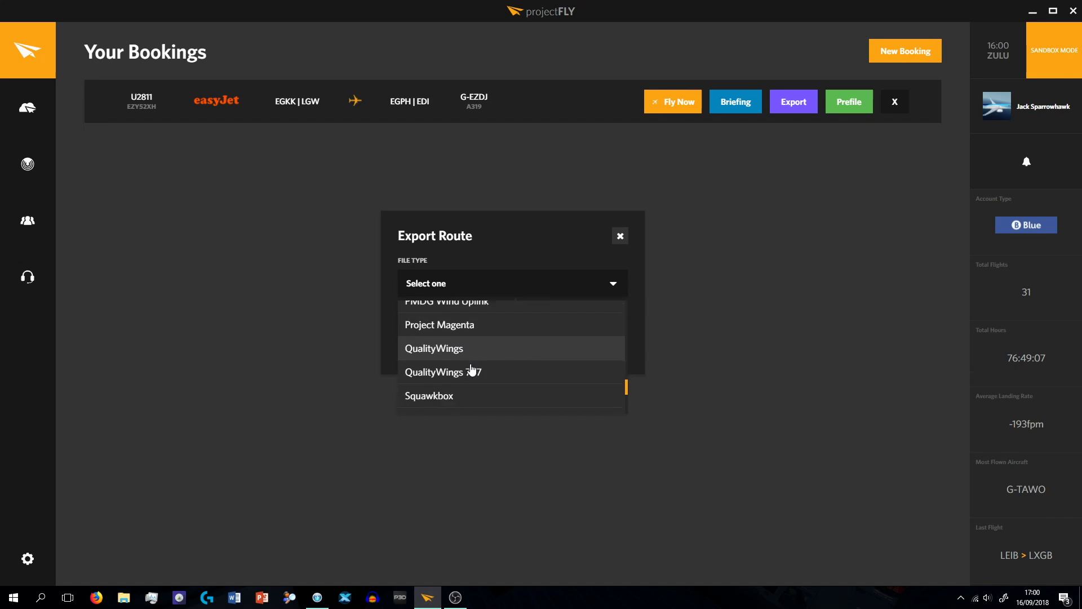
{"action": "scroll", "coordinate": [471, 369], "scroll_direction": "down", "scroll_amount": 2}
{"action": "left_click", "coordinate": [444, 385]}
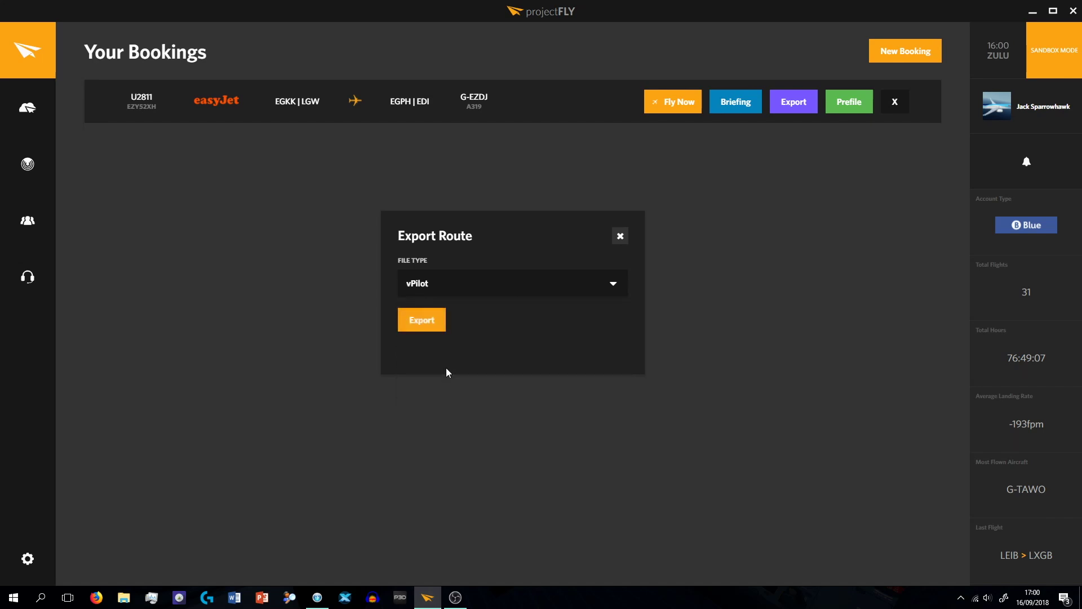
{"action": "left_click", "coordinate": [435, 321]}
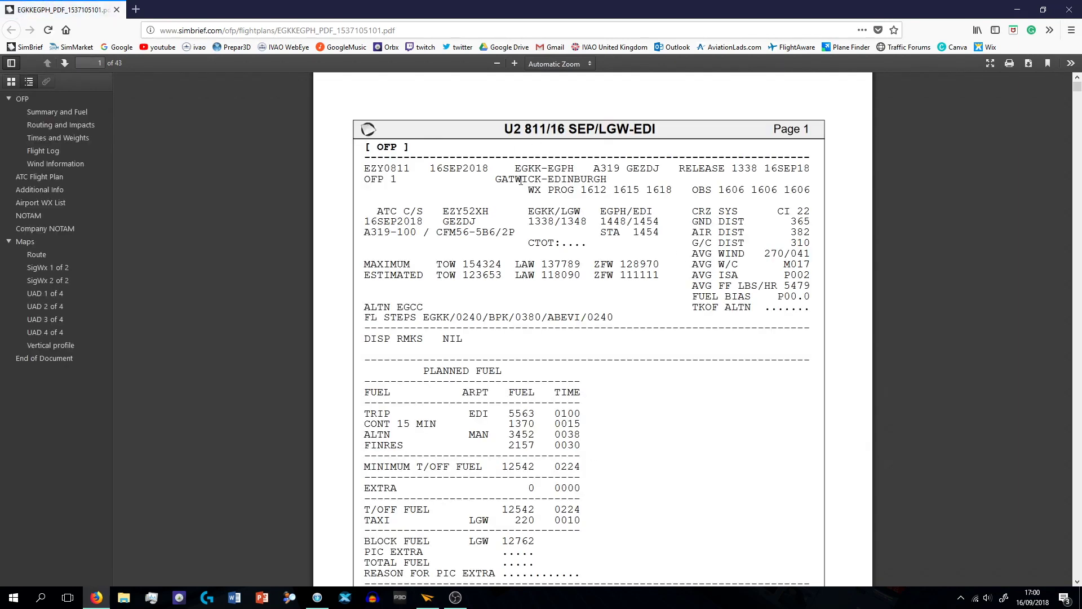
- Examine the Gatwick to Edinburgh briefing PDF, especially the flight summary and block fuel, and return to the projectFLY bookings
{"action": "scroll", "coordinate": [524, 202], "scroll_direction": "down", "scroll_amount": 15}
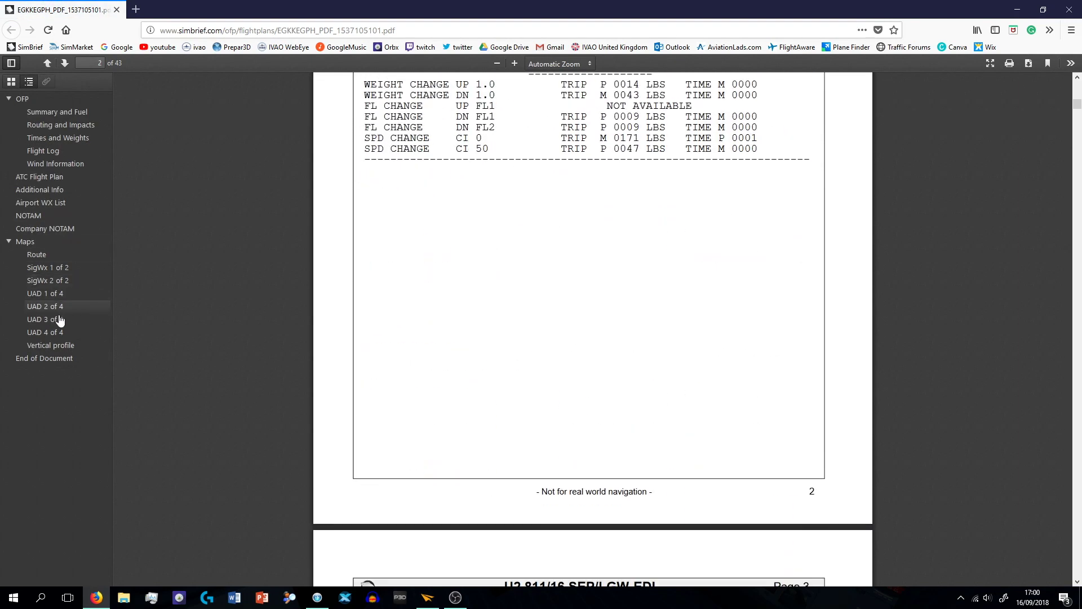
{"action": "scroll", "coordinate": [445, 230], "scroll_direction": "up", "scroll_amount": 10}
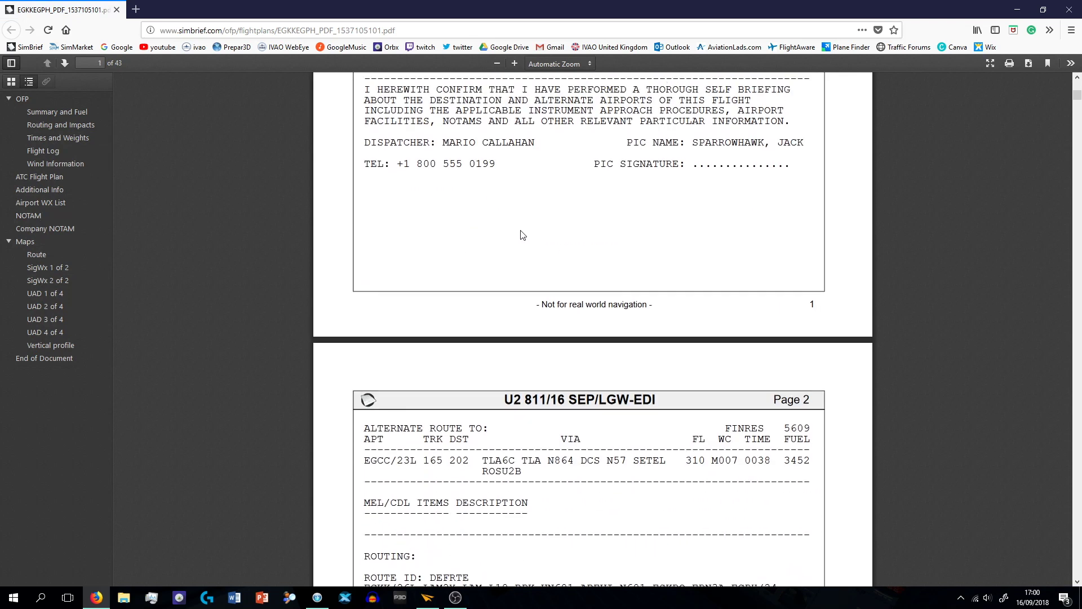
{"action": "scroll", "coordinate": [523, 235], "scroll_direction": "up", "scroll_amount": 5}
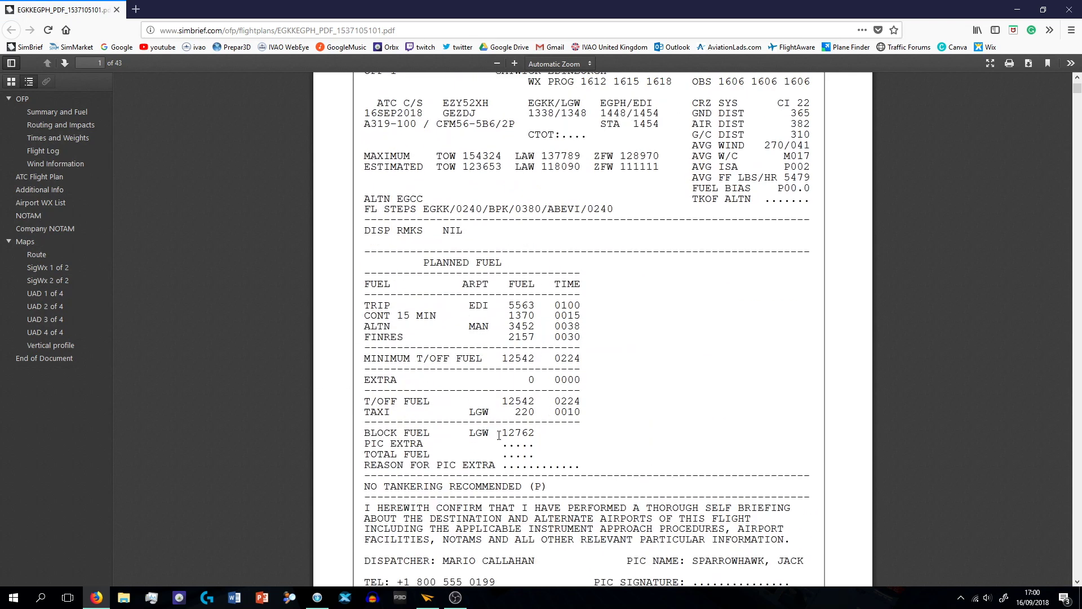
{"action": "left_click_drag", "start_coordinate": [508, 433], "coordinate": [534, 433]}
{"action": "left_click", "coordinate": [519, 433]}
{"action": "scroll", "coordinate": [620, 366], "scroll_direction": "up", "scroll_amount": 2}
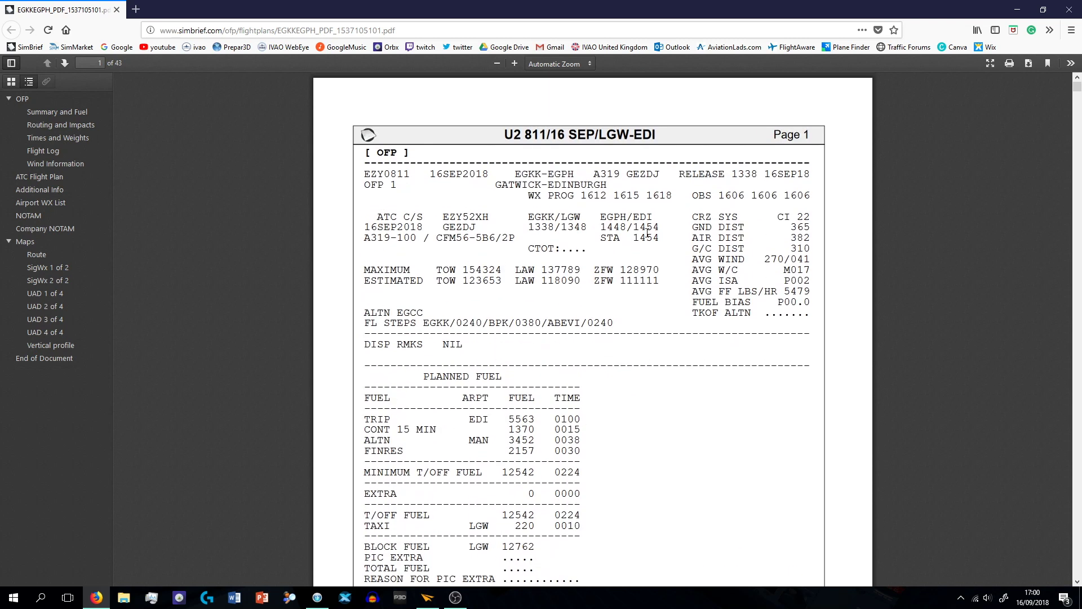
{"action": "left_click_drag", "start_coordinate": [596, 176], "coordinate": [546, 285]}
{"action": "left_click", "coordinate": [507, 256]}
{"action": "scroll", "coordinate": [482, 261], "scroll_direction": "down", "scroll_amount": 5}
{"action": "left_click", "coordinate": [545, 285]}
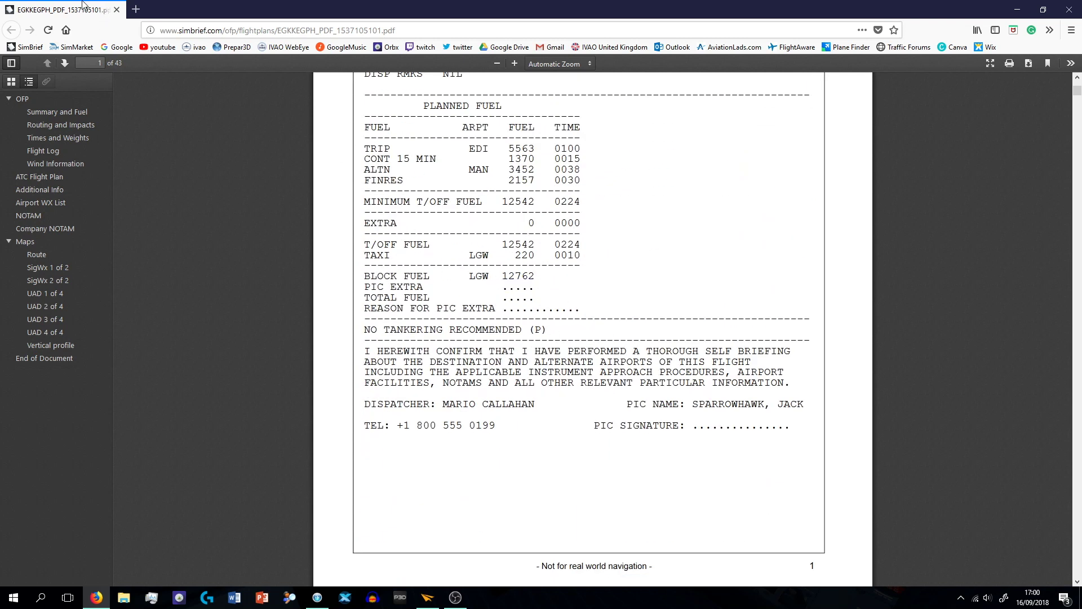
{"action": "key", "text": "alt+Tab"}
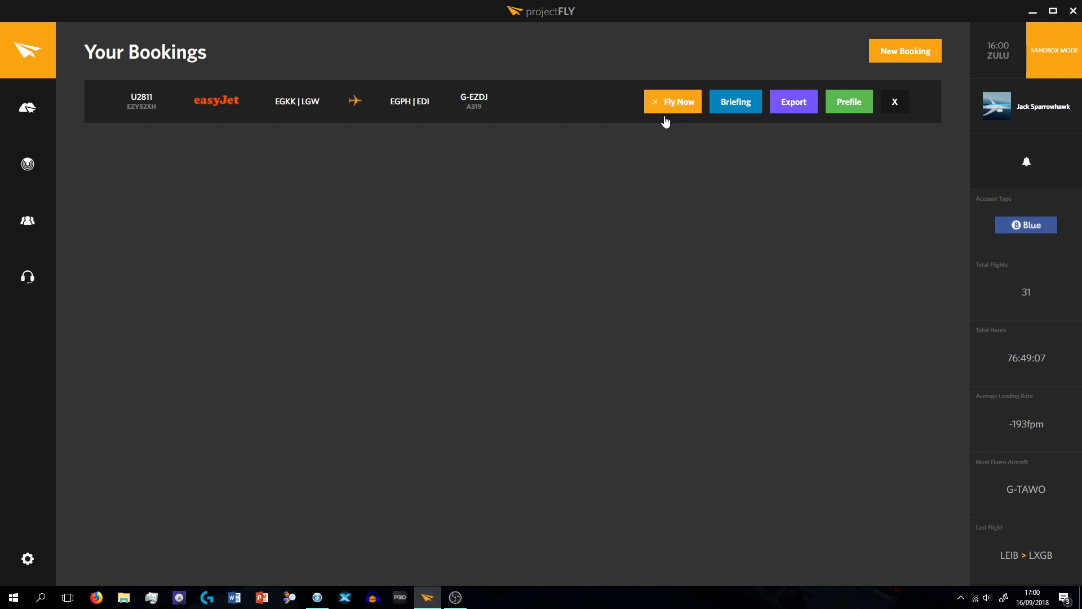
- Start a new booking departing from EGKK London Gatwick and arriving at LEAM Almería International
{"action": "right_click", "coordinate": [437, 204]}
{"action": "left_click", "coordinate": [352, 167]}
{"action": "left_click", "coordinate": [912, 60]}
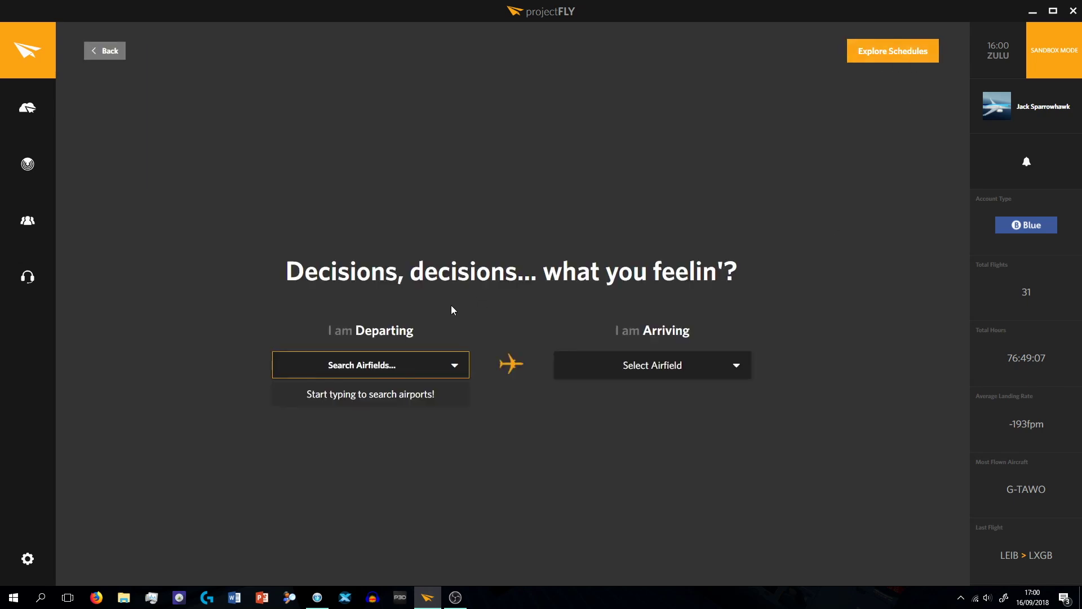
{"action": "type", "text": "egkk"}
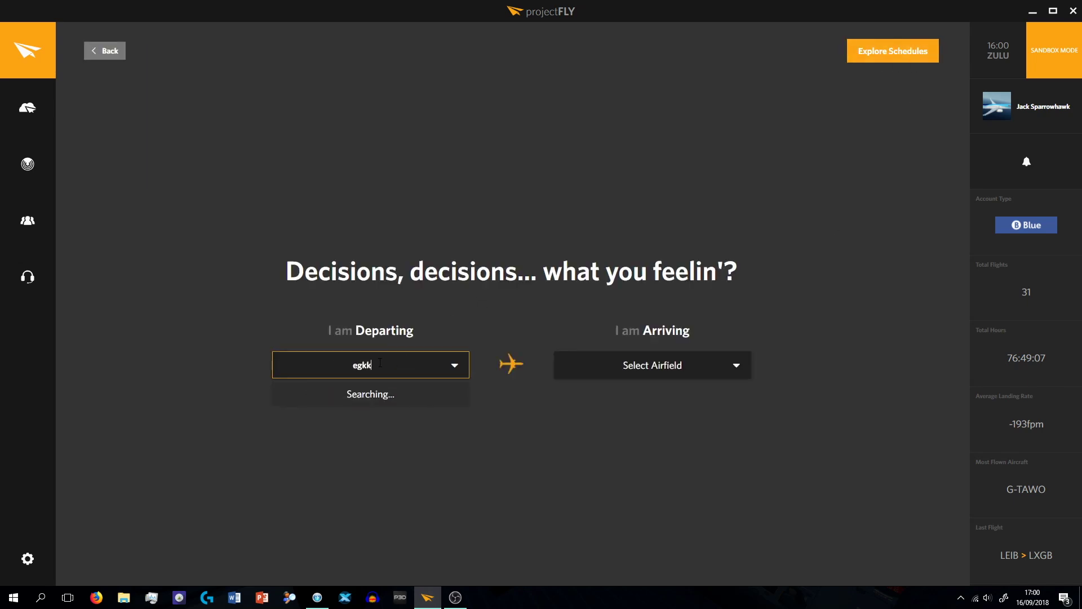
{"action": "left_click", "coordinate": [373, 393]}
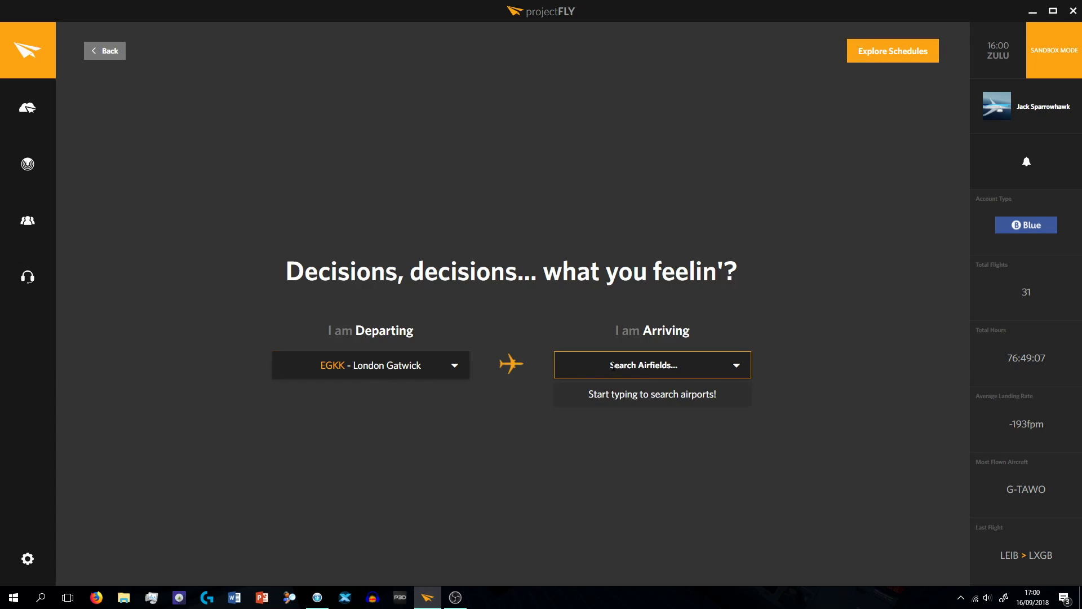
{"action": "type", "text": "leam"}
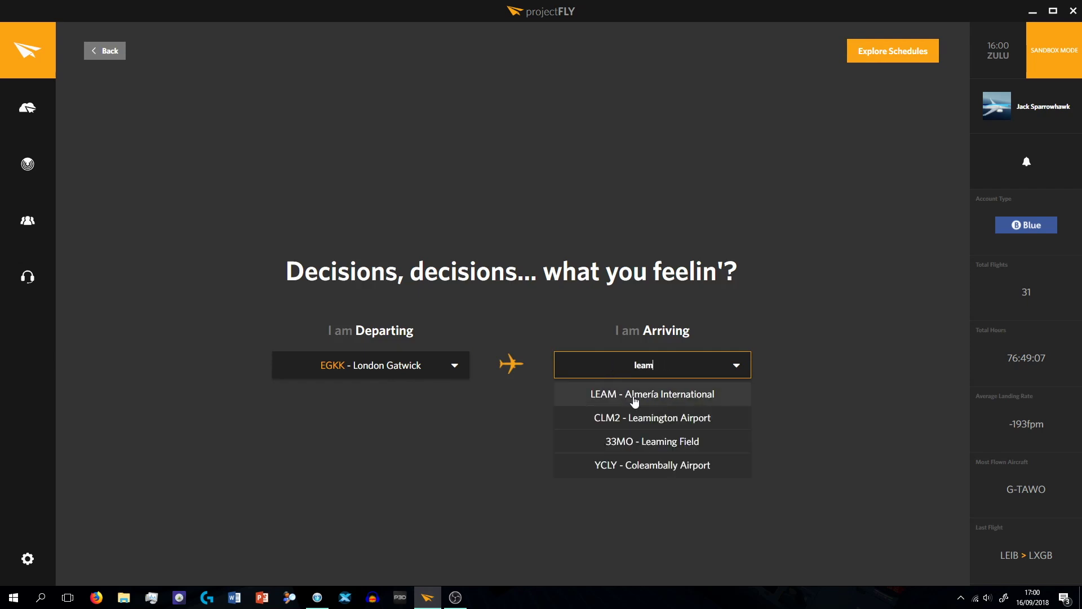
{"action": "left_click", "coordinate": [634, 396]}
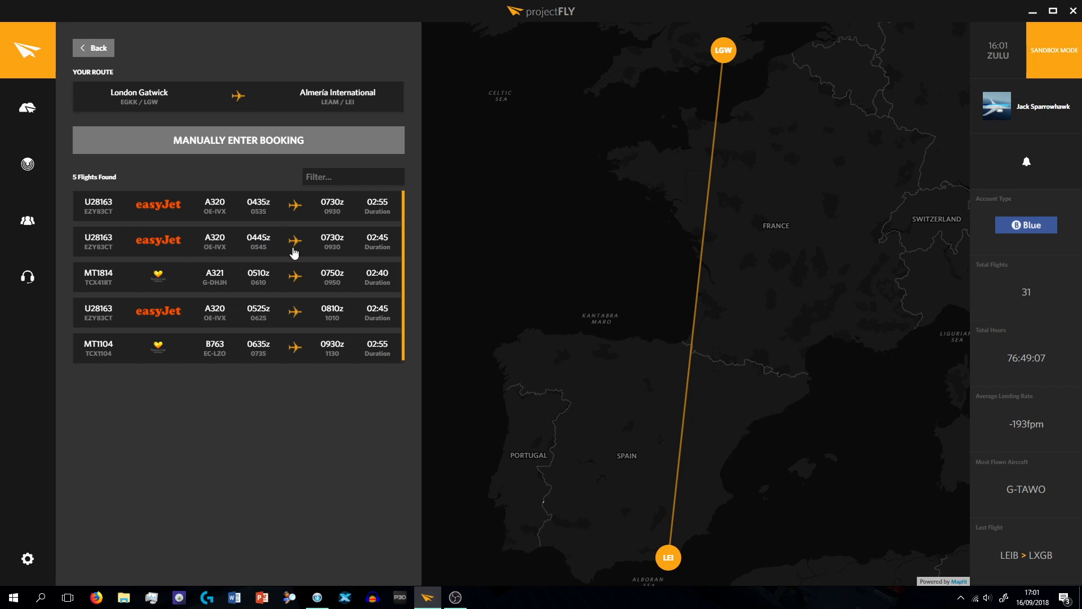
- Choose the easyJet U28163 flight departing at 0435z and inspect its route on the booking map
{"action": "left_click", "coordinate": [265, 209]}
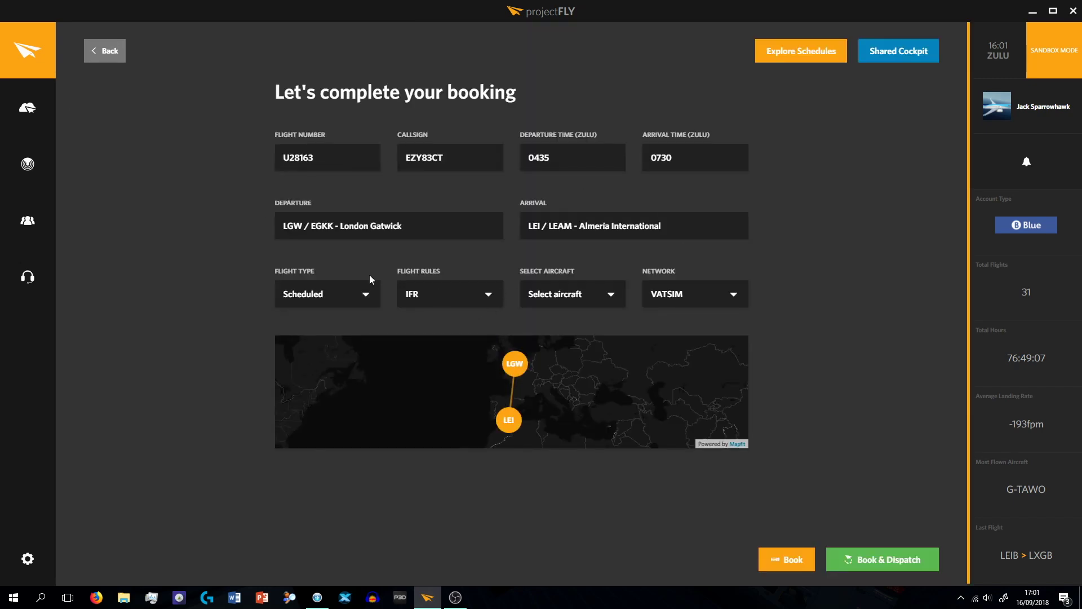
{"action": "scroll", "coordinate": [568, 418], "scroll_direction": "up", "scroll_amount": 5}
{"action": "scroll", "coordinate": [543, 407], "scroll_direction": "up", "scroll_amount": 2}
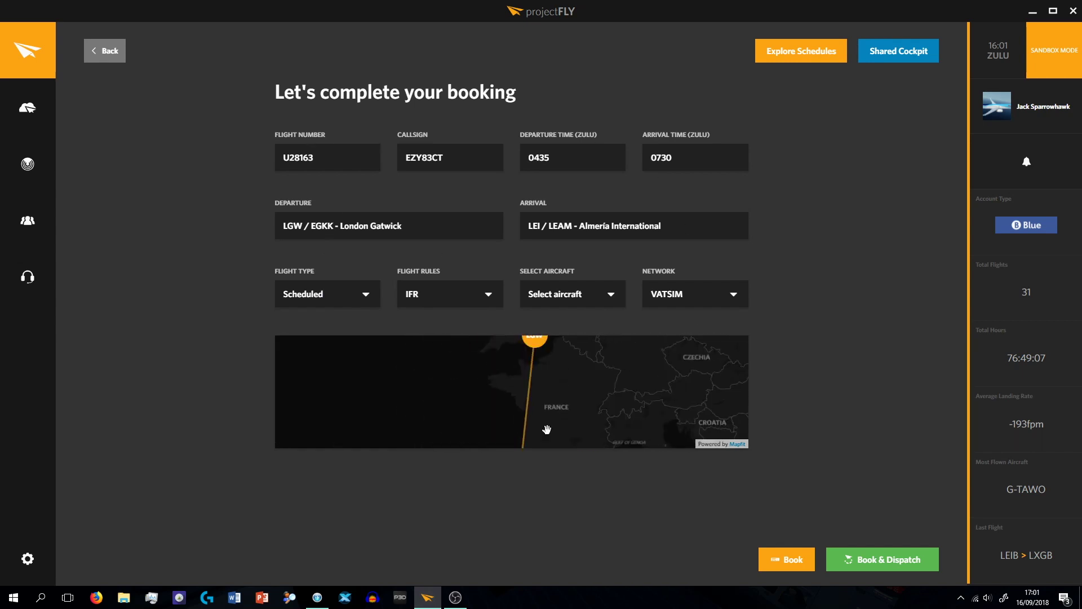
{"action": "scroll", "coordinate": [550, 400], "scroll_direction": "down", "scroll_amount": 2}
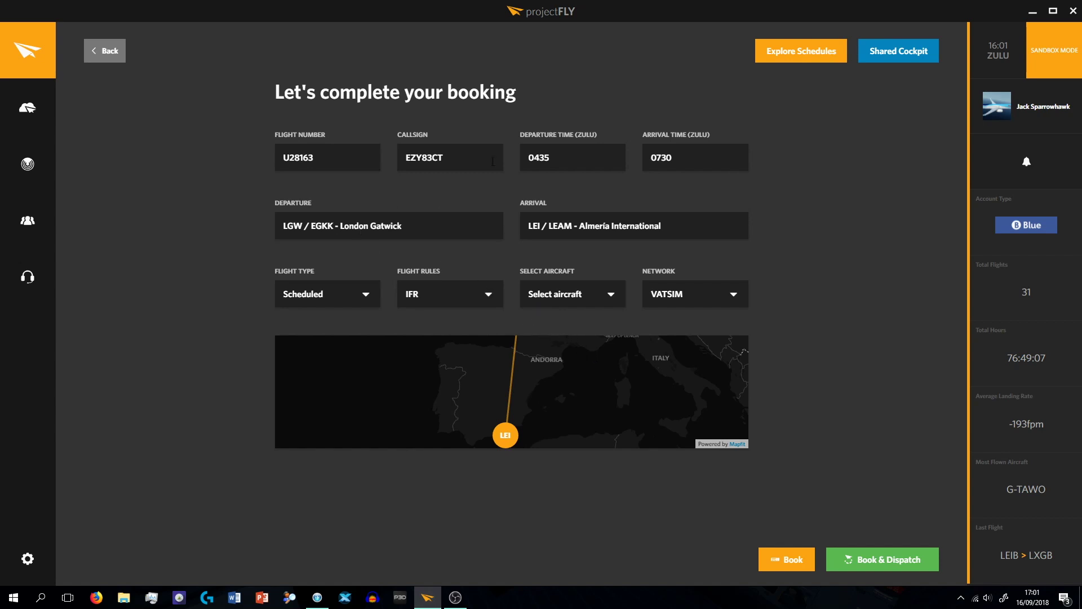
- Set the flight type to Scheduled and check the available flight rules
{"action": "left_click", "coordinate": [317, 297]}
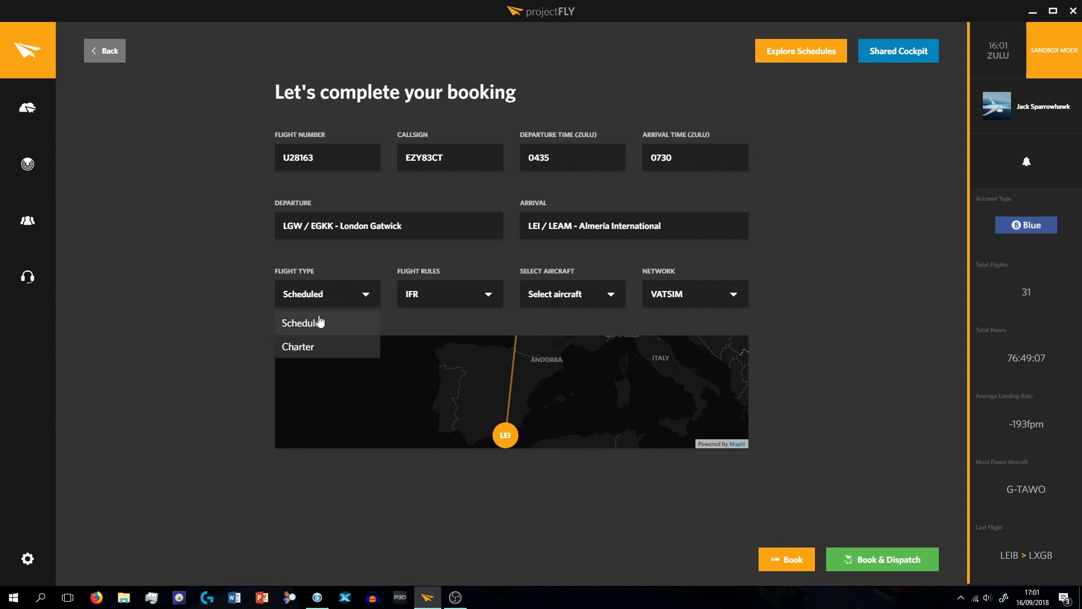
{"action": "left_click", "coordinate": [317, 323]}
{"action": "left_click", "coordinate": [463, 294]}
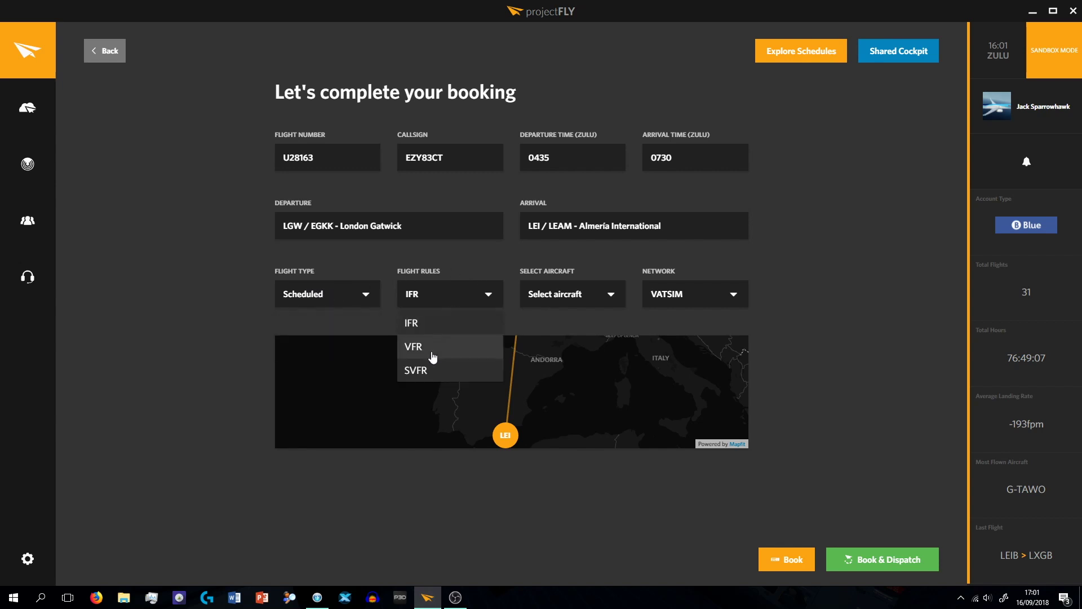
- Filter the aircraft by "eas" and assign the easyJet A319 G-EZBI to the booking
{"action": "left_click", "coordinate": [598, 294]}
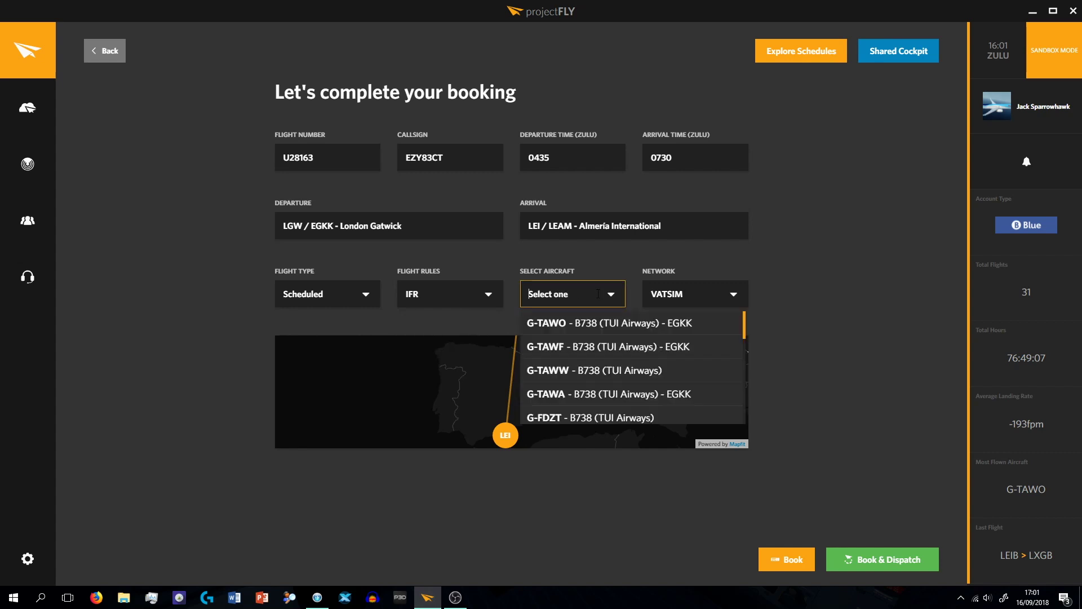
{"action": "scroll", "coordinate": [620, 353], "scroll_direction": "down", "scroll_amount": 10}
{"action": "scroll", "coordinate": [599, 371], "scroll_direction": "up", "scroll_amount": 3}
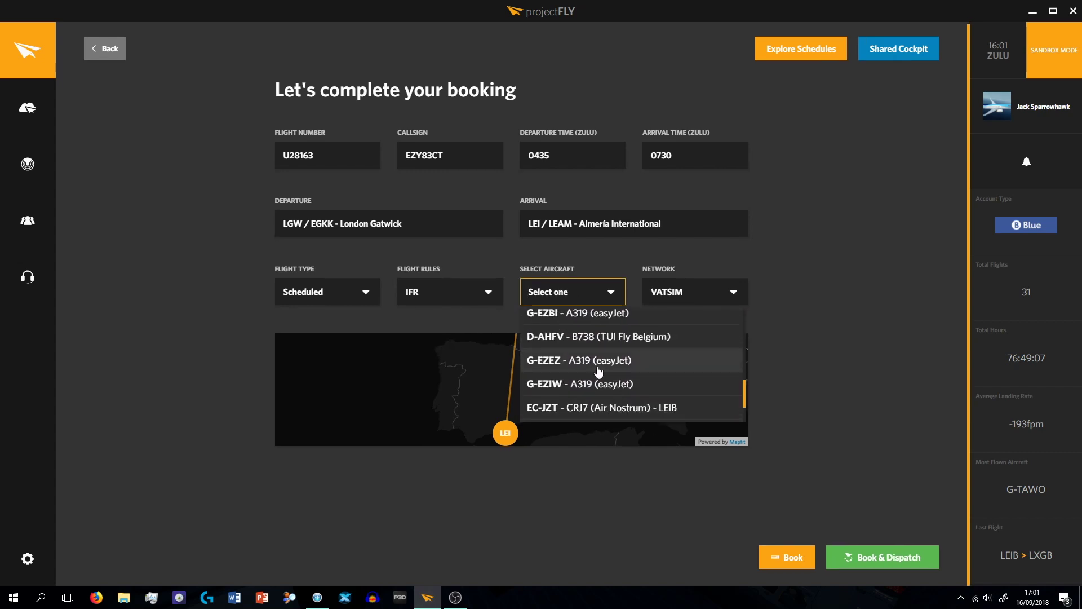
{"action": "type", "text": "eas"}
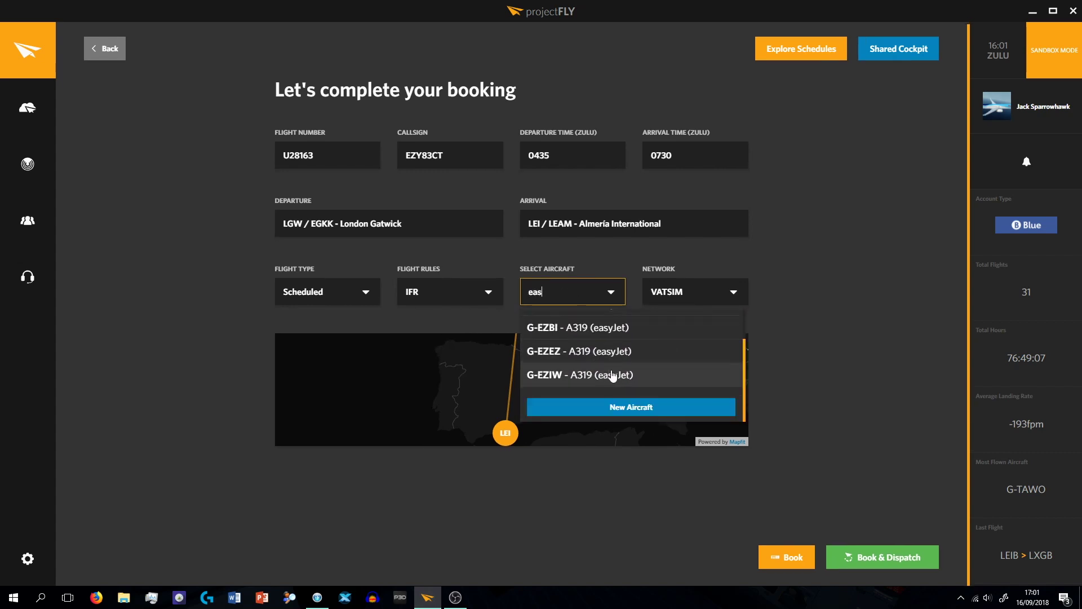
{"action": "scroll", "coordinate": [611, 375], "scroll_direction": "up", "scroll_amount": 2}
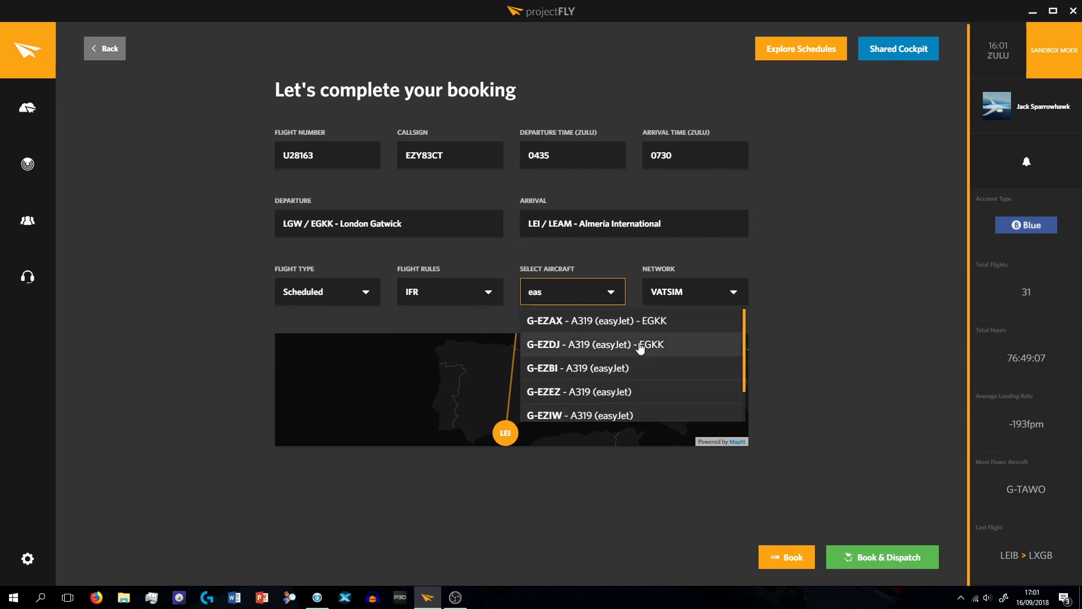
{"action": "left_click", "coordinate": [584, 368]}
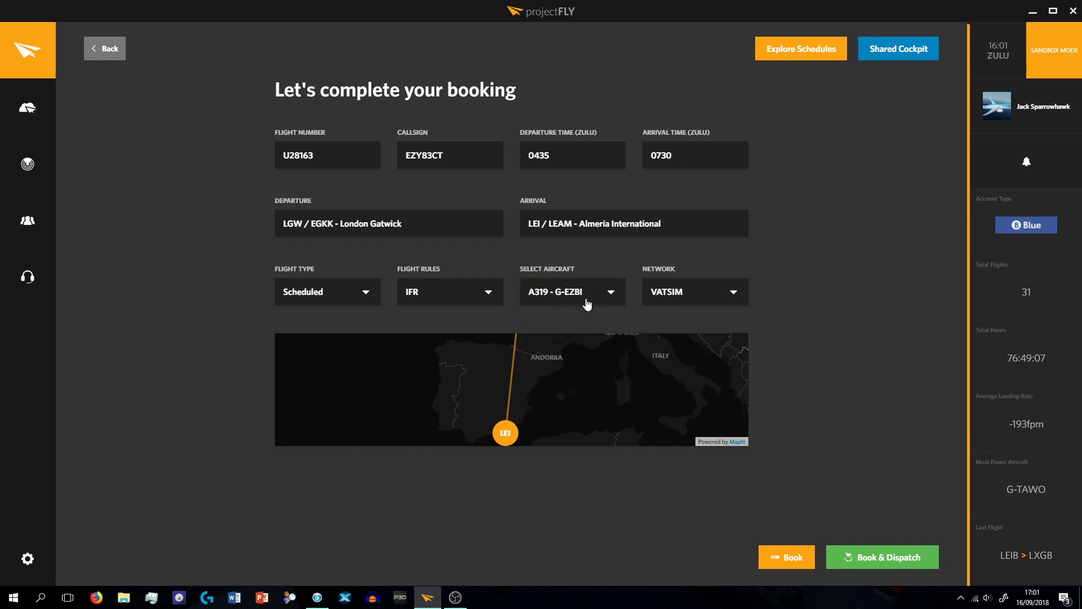
- Review the available online networks and select VATSIM for the booking
{"action": "left_click", "coordinate": [670, 298]}
{"action": "left_click", "coordinate": [688, 320]}
{"action": "left_click", "coordinate": [680, 298]}
{"action": "scroll", "coordinate": [683, 357], "scroll_direction": "down", "scroll_amount": 2}
{"action": "scroll", "coordinate": [712, 418], "scroll_direction": "up", "scroll_amount": 2}
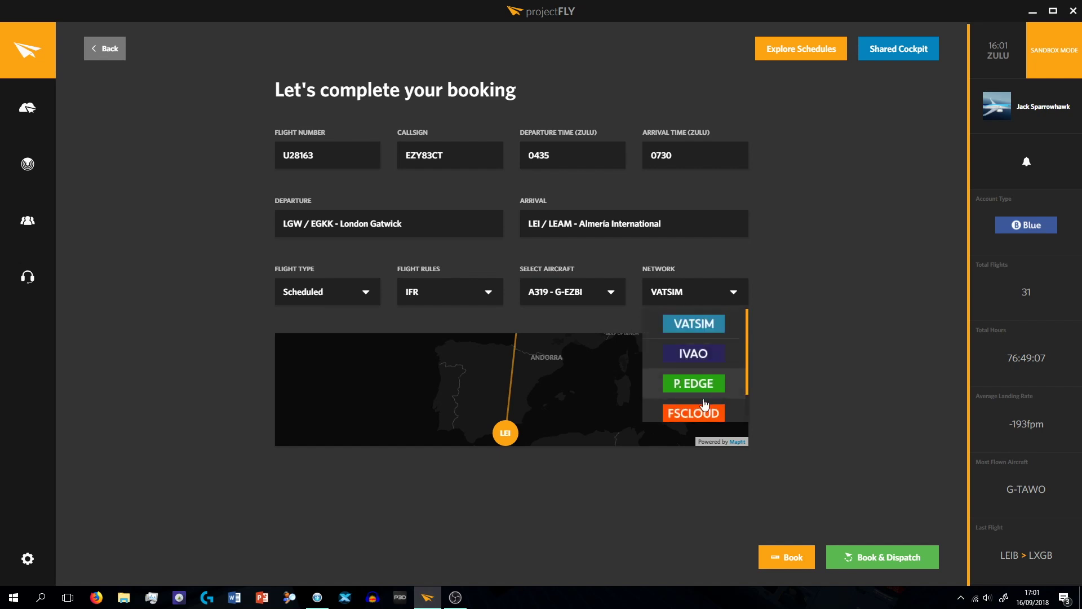
{"action": "scroll", "coordinate": [698, 394], "scroll_direction": "down", "scroll_amount": 2}
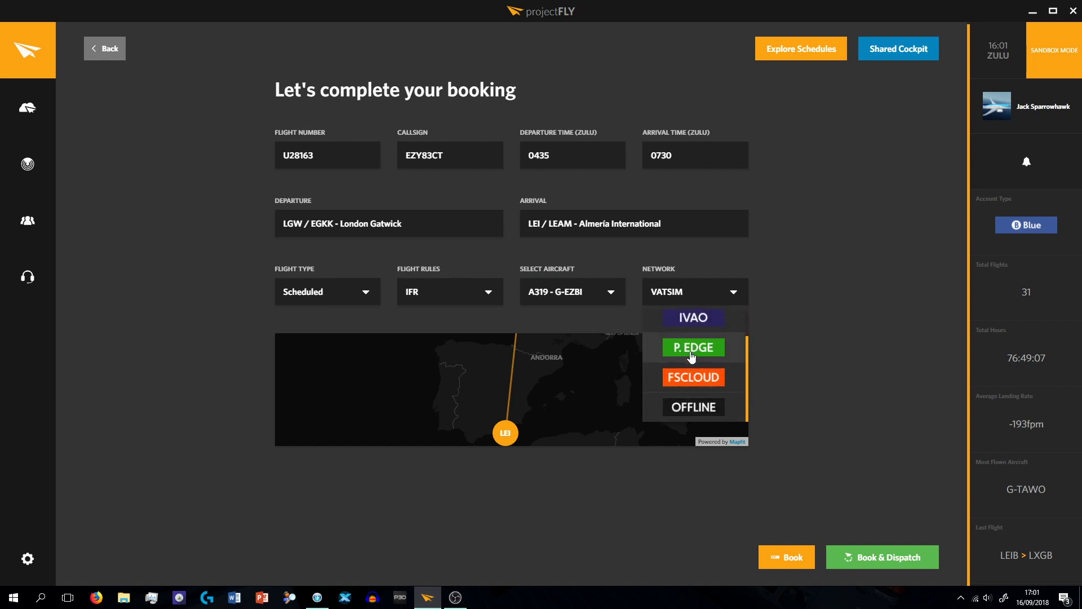
{"action": "scroll", "coordinate": [688, 350], "scroll_direction": "up", "scroll_amount": 2}
{"action": "left_click", "coordinate": [702, 324]}
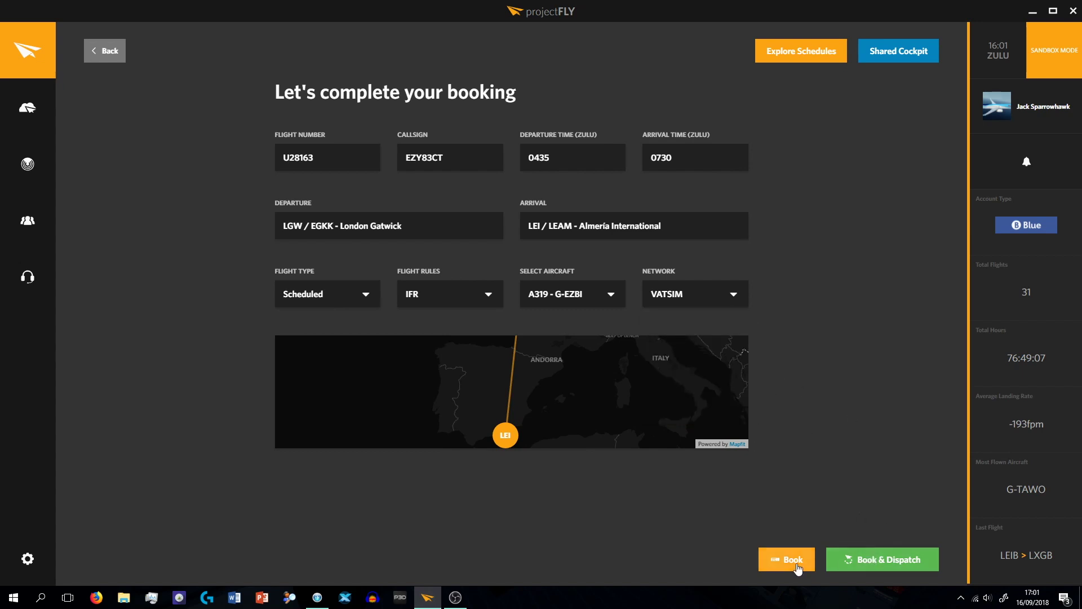
- Proceed to book and dispatch flight U28163, and view the option to paste a route without using it
{"action": "left_click", "coordinate": [874, 561]}
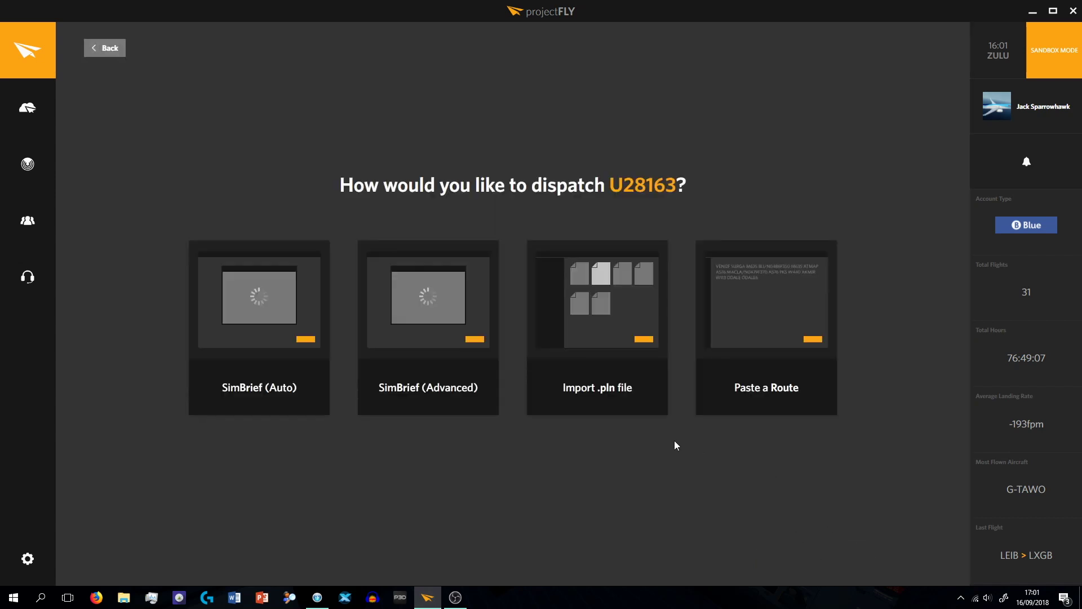
{"action": "left_click", "coordinate": [732, 330]}
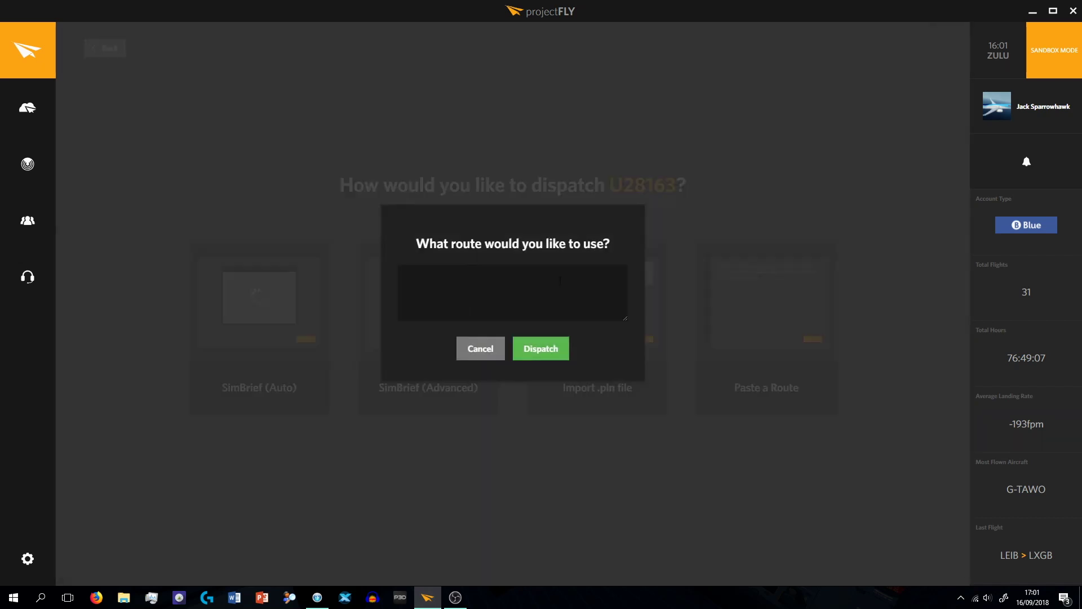
{"action": "left_click", "coordinate": [480, 348]}
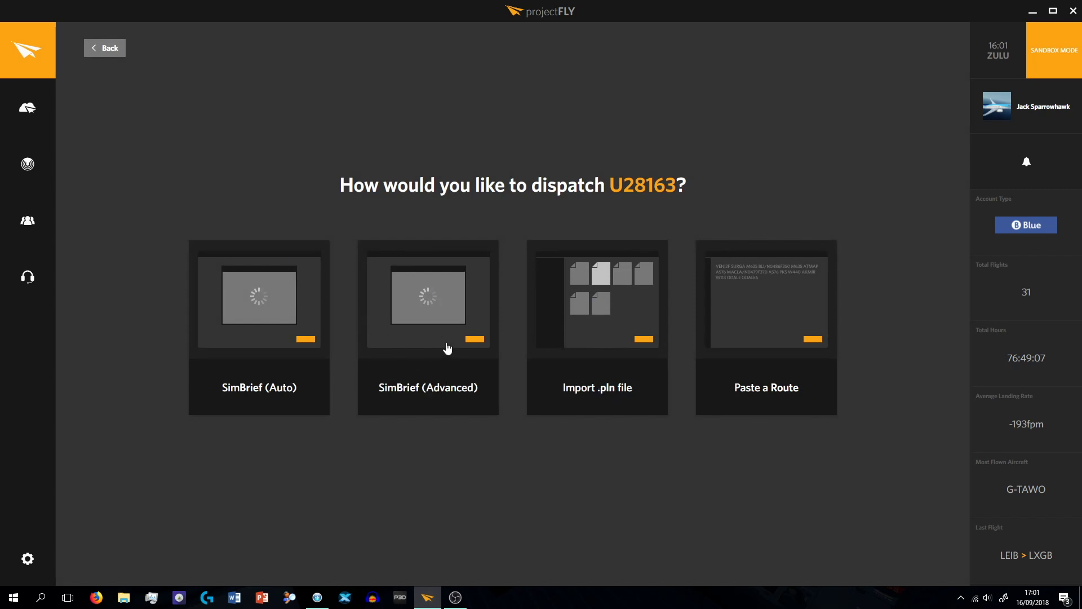
- Start an advanced SimBrief dispatch in KGS with 144 passengers and a cargo weight of 8.0
{"action": "left_click", "coordinate": [415, 336]}
{"action": "left_click", "coordinate": [330, 273]}
{"action": "left_click", "coordinate": [350, 301]}
{"action": "left_click", "coordinate": [486, 276]}
{"action": "type", "text": "521"}
{"action": "key", "text": "BackSpace"}
{"action": "key", "text": "BackSpace"}
{"action": "key", "text": "BackSpace"}
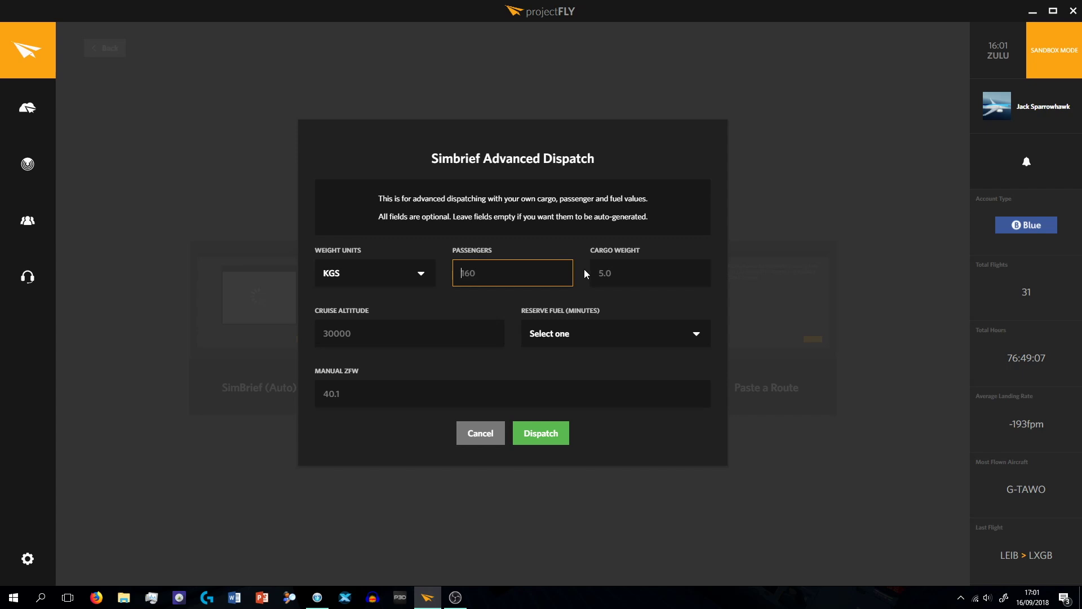
{"action": "type", "text": "144"}
{"action": "key", "text": "Tab"}
{"action": "type", "text": "8.0"}
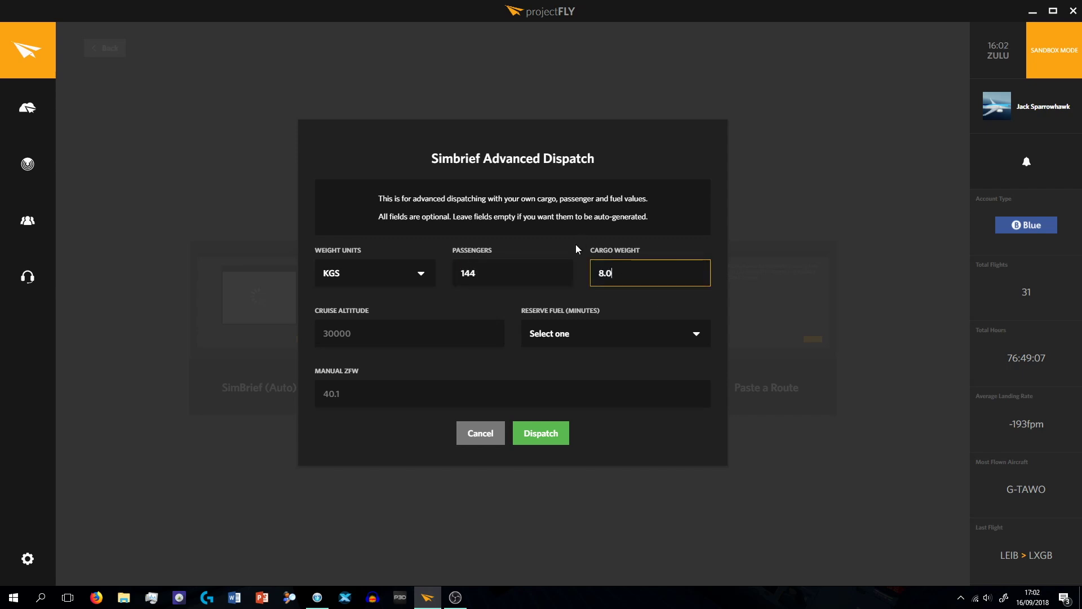
- Enter cruise altitude FL369, check the reserve fuel choices and the manual ZFW field, and cancel the advanced dispatch
{"action": "key", "text": "Tab"}
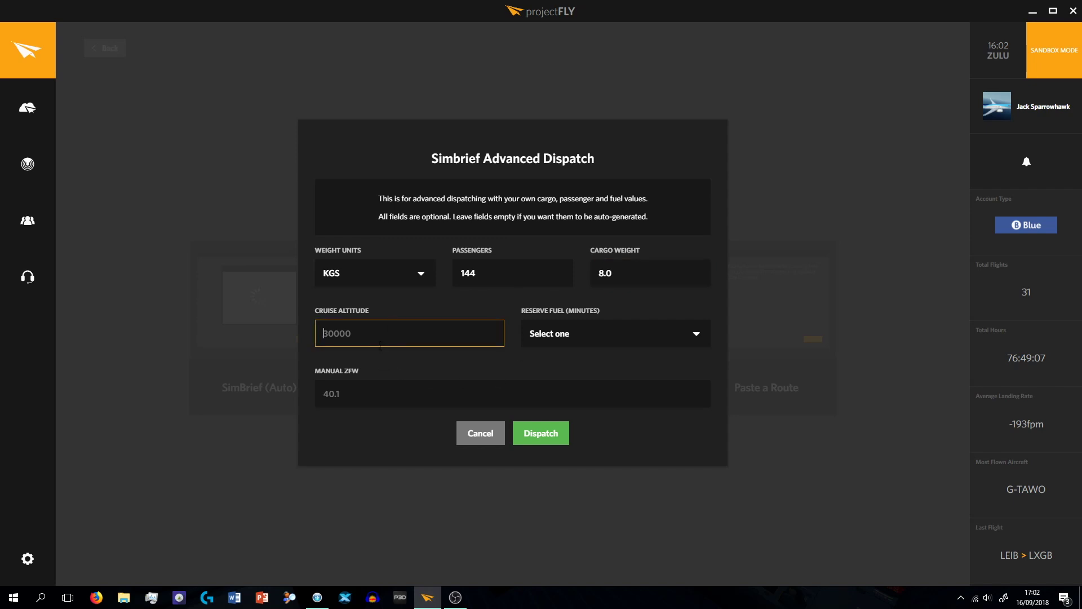
{"action": "type", "text": "FL369"}
{"action": "left_click", "coordinate": [592, 346]}
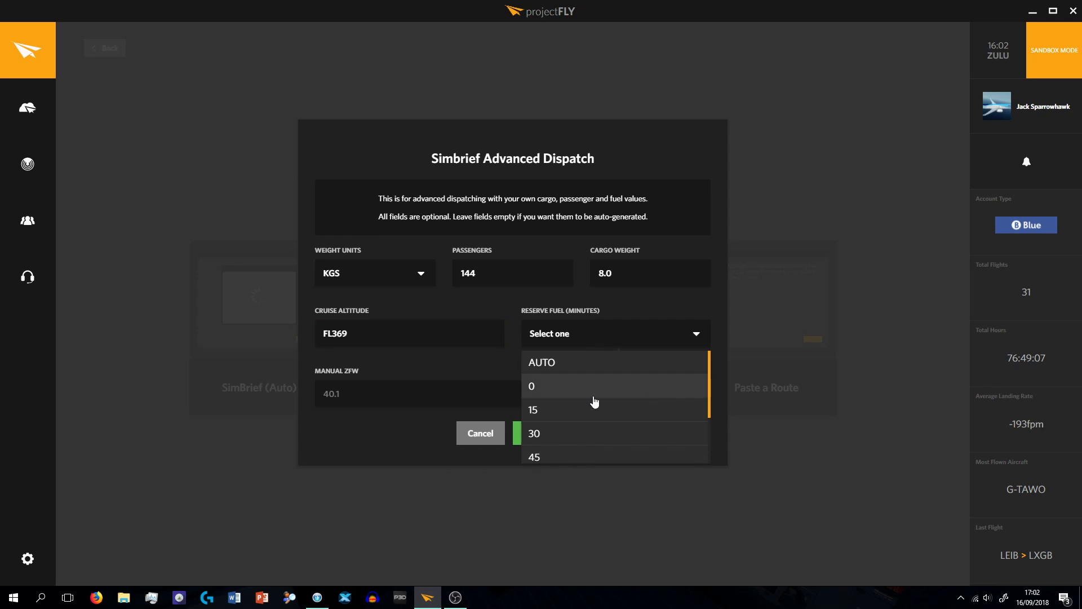
{"action": "scroll", "coordinate": [659, 430], "scroll_direction": "down", "scroll_amount": 2}
{"action": "left_click", "coordinate": [456, 400]}
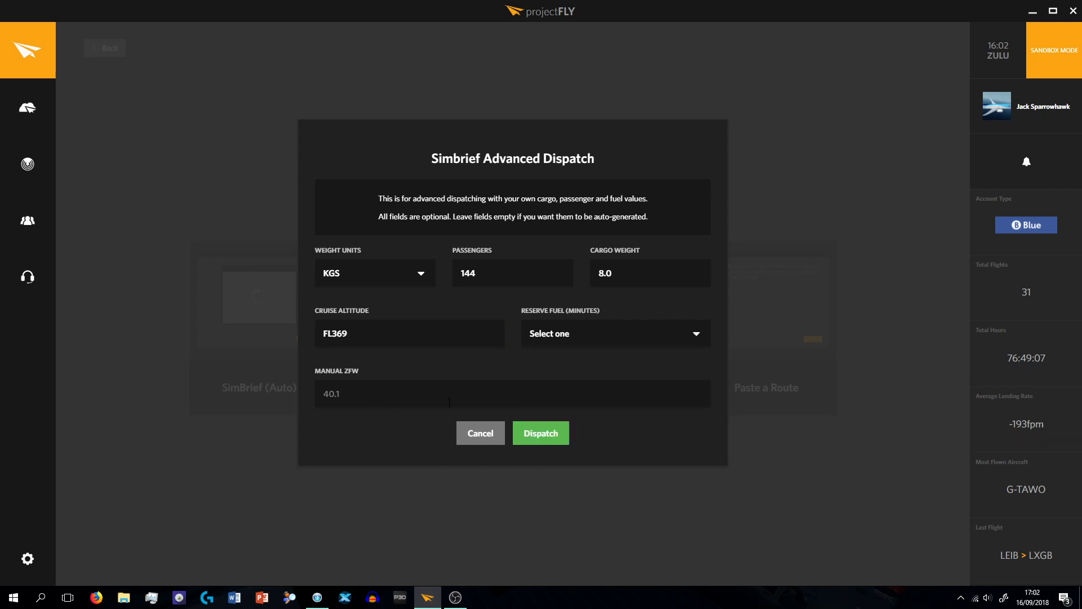
{"action": "left_click", "coordinate": [551, 342]}
{"action": "left_click", "coordinate": [362, 385]}
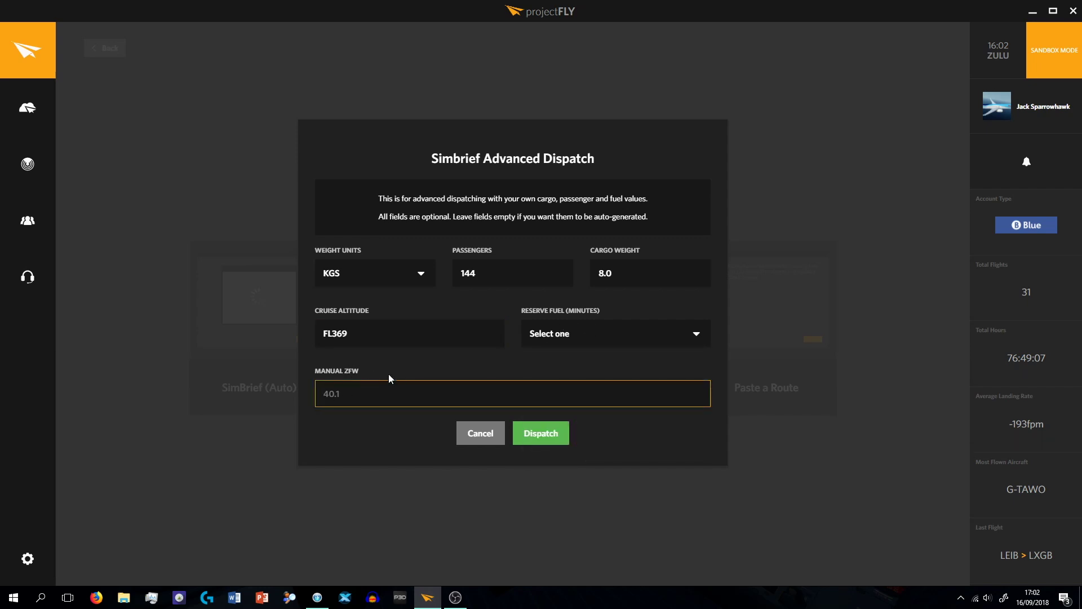
{"action": "left_click", "coordinate": [459, 434]}
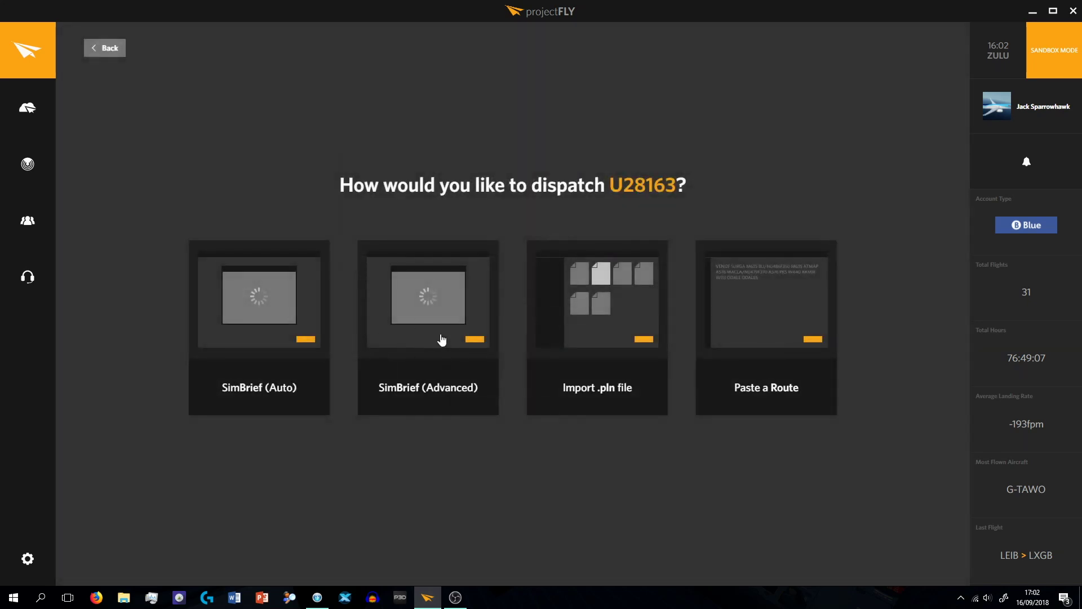
- Dispatch flight U28163 automatically through SimBrief, and delete it from the dispatched flights
{"action": "left_click", "coordinate": [262, 319]}
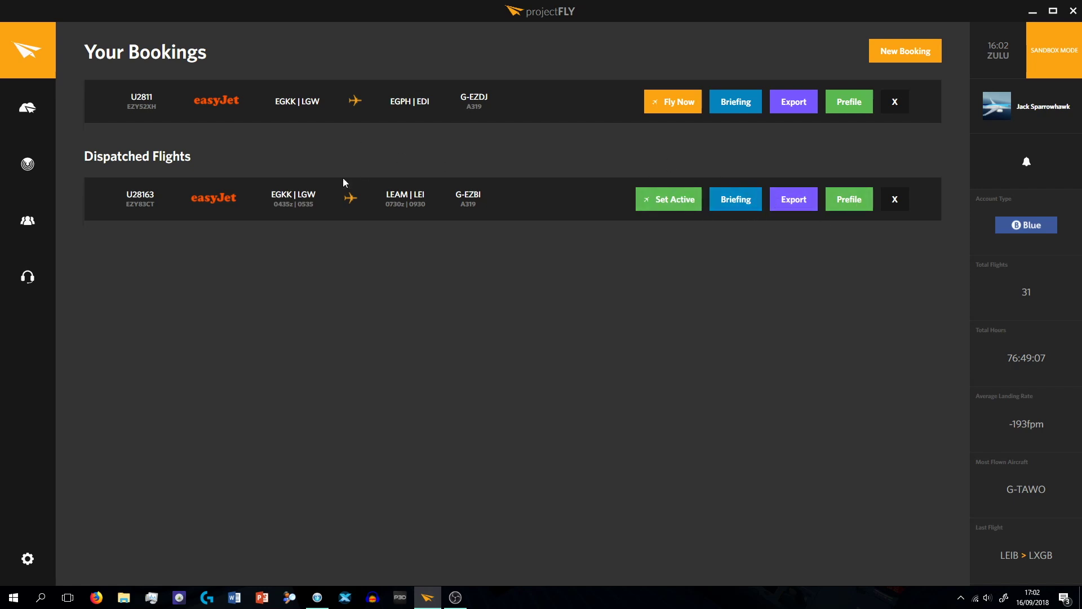
{"action": "left_click", "coordinate": [895, 199]}
{"action": "left_click", "coordinate": [554, 324]}
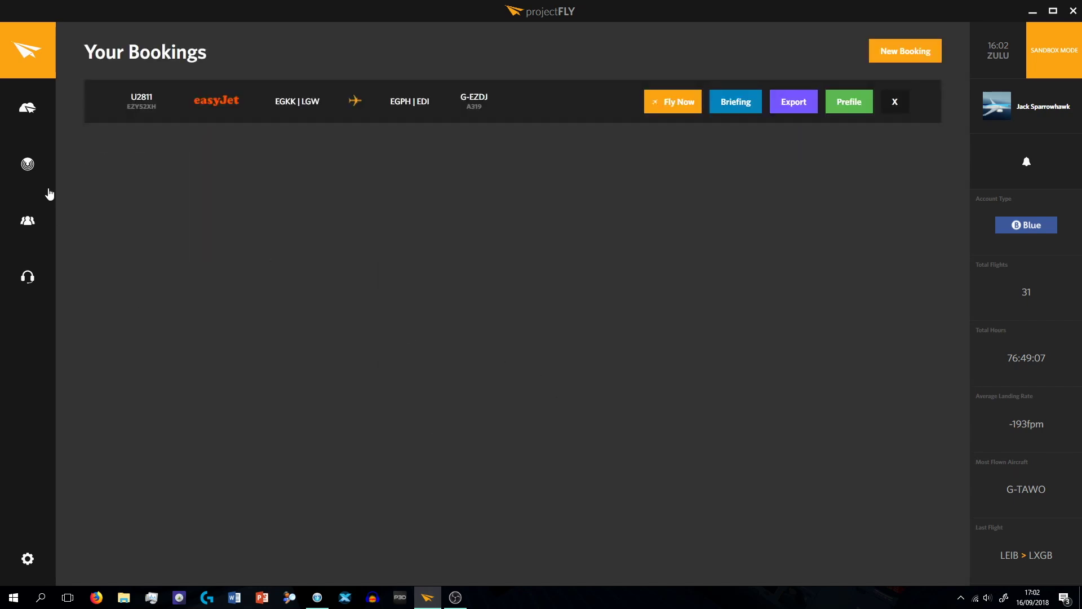
- Open the Fleet page and look through the aircraft grouped by away and currently at base
{"action": "mouse_move", "coordinate": [53, 107]}
{"action": "left_click", "coordinate": [84, 160]}
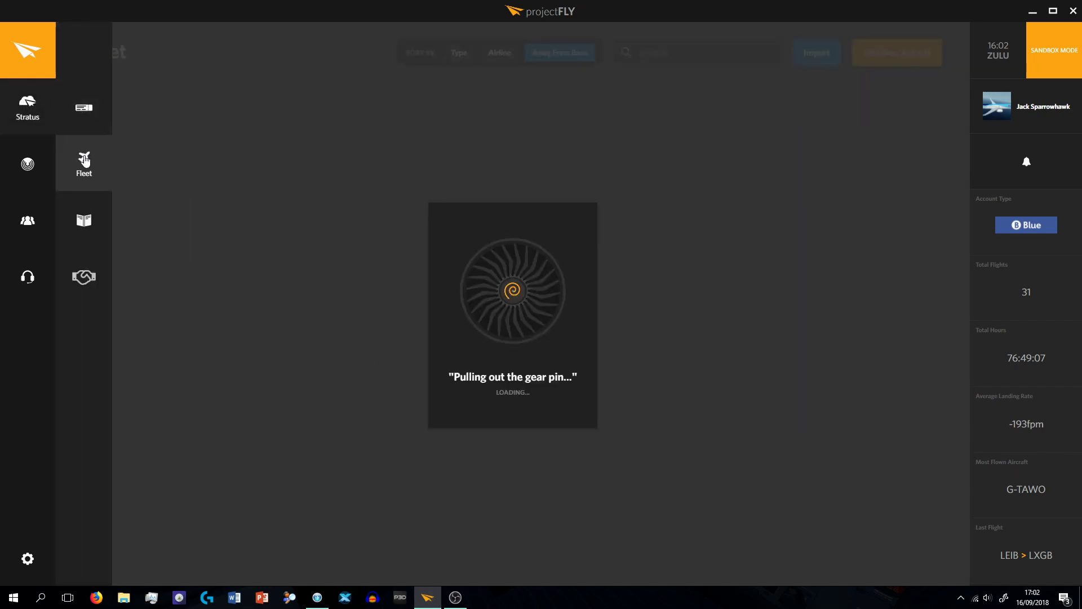
{"action": "scroll", "coordinate": [547, 225], "scroll_direction": "down", "scroll_amount": 5}
{"action": "scroll", "coordinate": [551, 243], "scroll_direction": "down", "scroll_amount": 6}
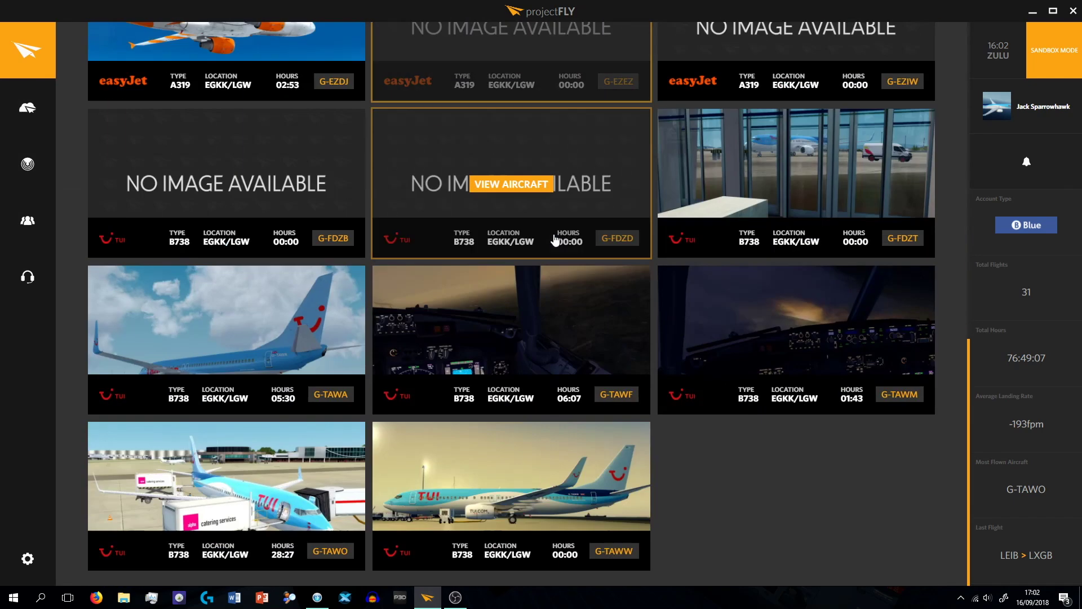
{"action": "scroll", "coordinate": [845, 434], "scroll_direction": "up", "scroll_amount": 12}
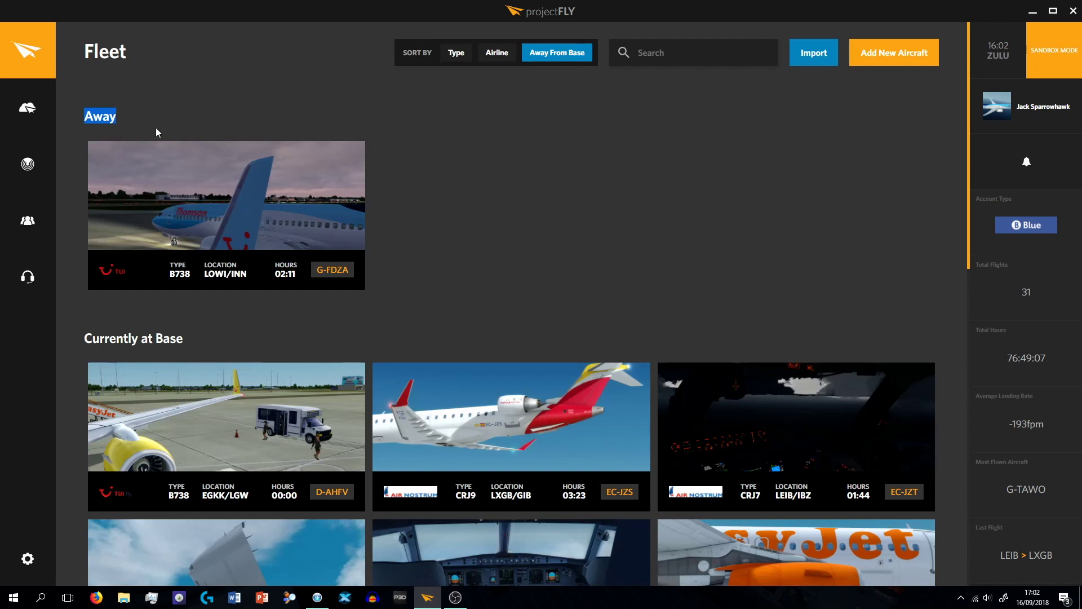
{"action": "left_click_drag", "start_coordinate": [86, 115], "coordinate": [345, 169]}
- Sort the fleet by airline and look through the aircraft of each airline
{"action": "left_click", "coordinate": [495, 56]}
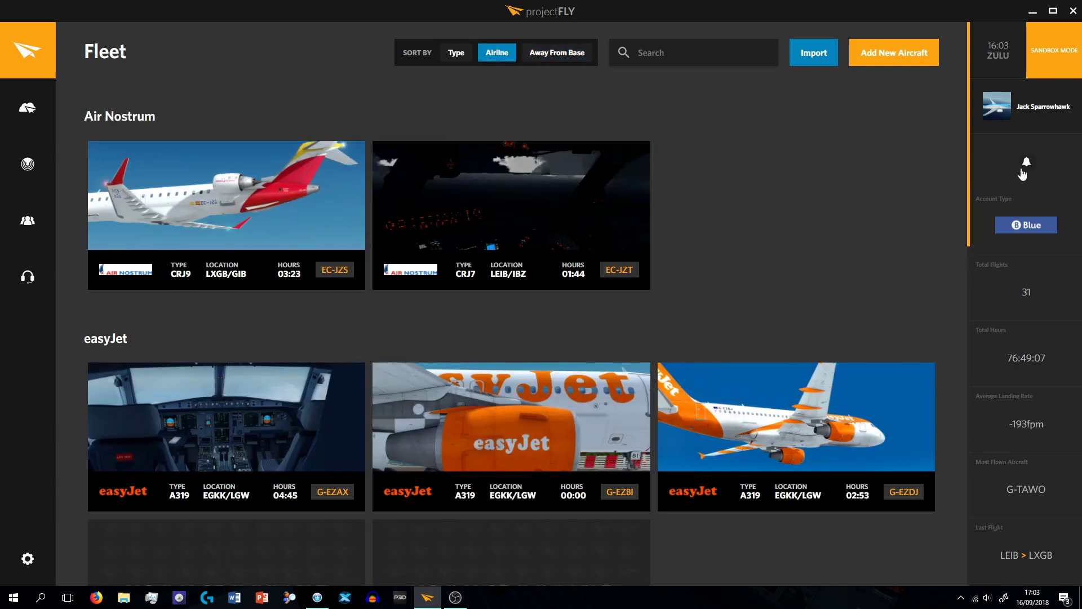
{"action": "mouse_move", "coordinate": [966, 153]}
{"action": "left_mouse_down"}
{"action": "mouse_move", "coordinate": [989, 208]}
{"action": "mouse_move", "coordinate": [992, 371]}
{"action": "mouse_move", "coordinate": [965, 261]}
{"action": "mouse_move", "coordinate": [955, 147]}
{"action": "left_mouse_up"}
{"action": "scroll", "coordinate": [423, 240], "scroll_direction": "down", "scroll_amount": 5}
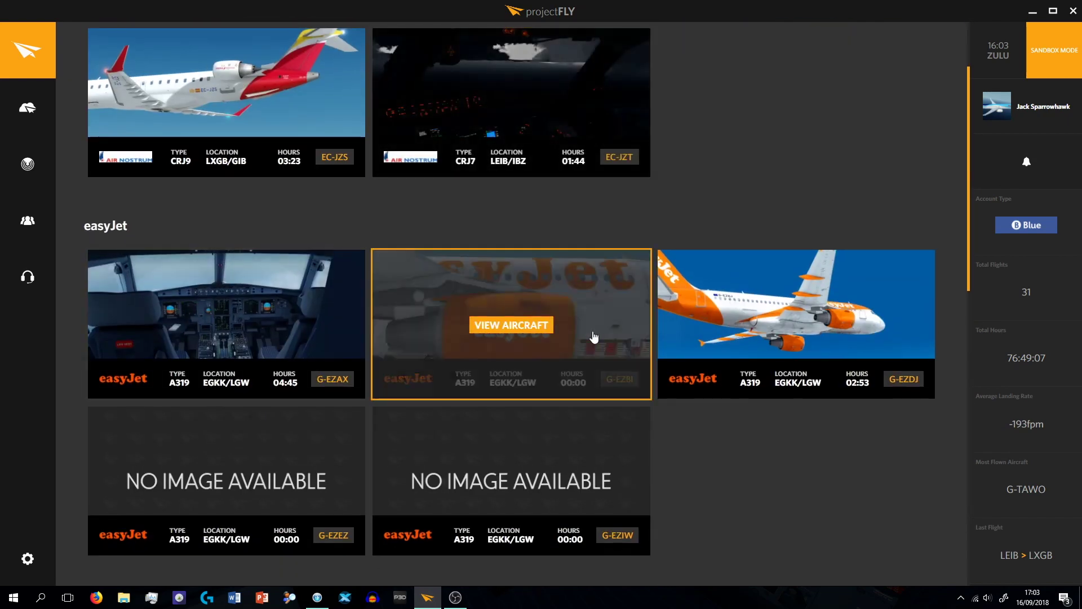
{"action": "scroll", "coordinate": [630, 419], "scroll_direction": "down", "scroll_amount": 8}
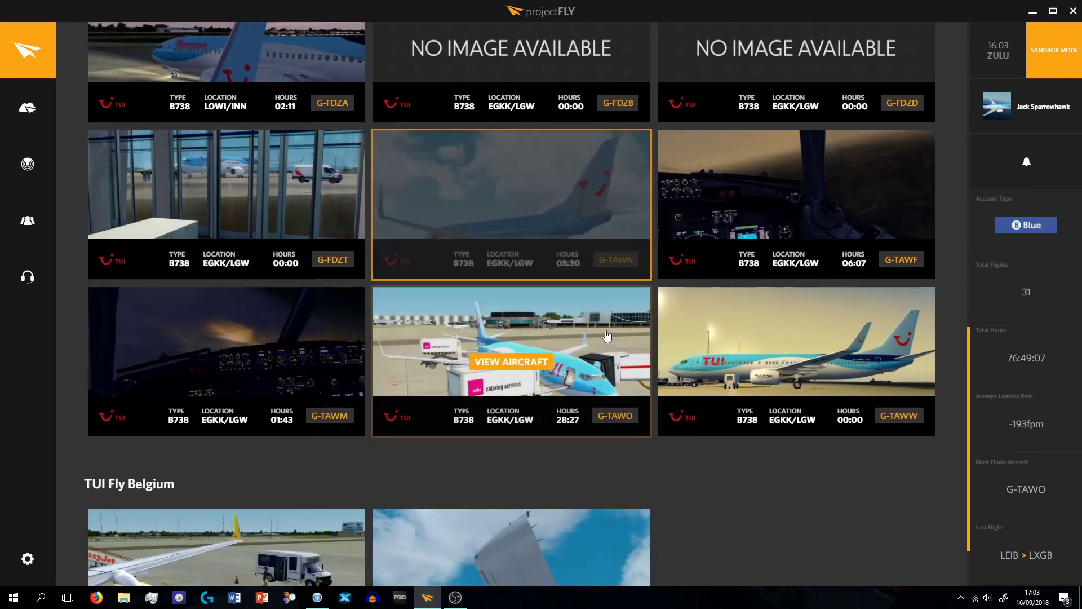
{"action": "scroll", "coordinate": [337, 459], "scroll_direction": "up", "scroll_amount": 13}
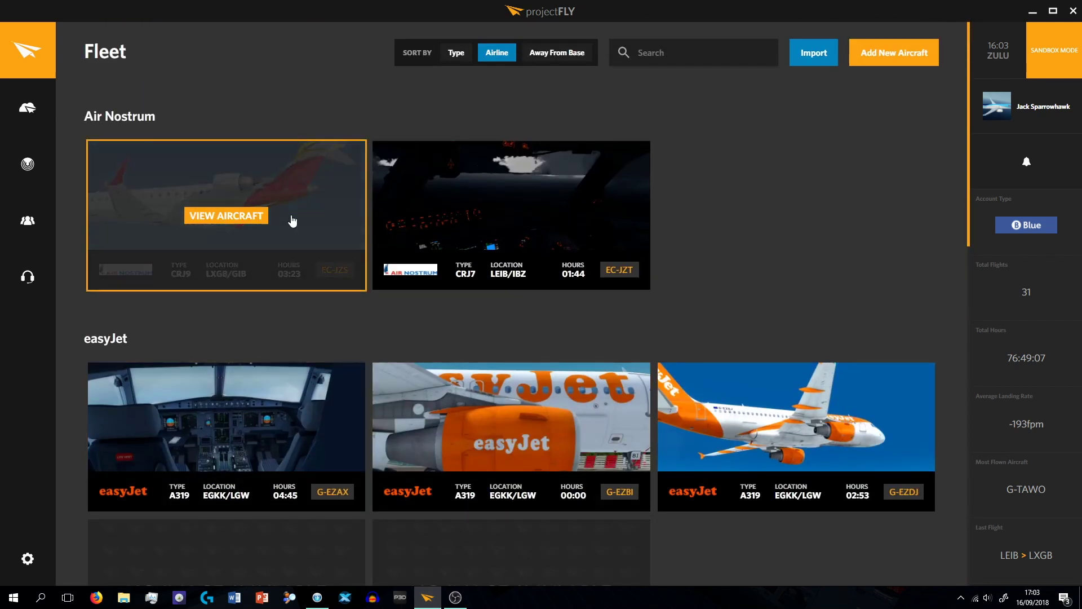
- View the Air Nostrum aircraft EC-JZS and review its details, statistics, flight log and flight map
{"action": "mouse_move", "coordinate": [228, 217]}
{"action": "left_click", "coordinate": [232, 218]}
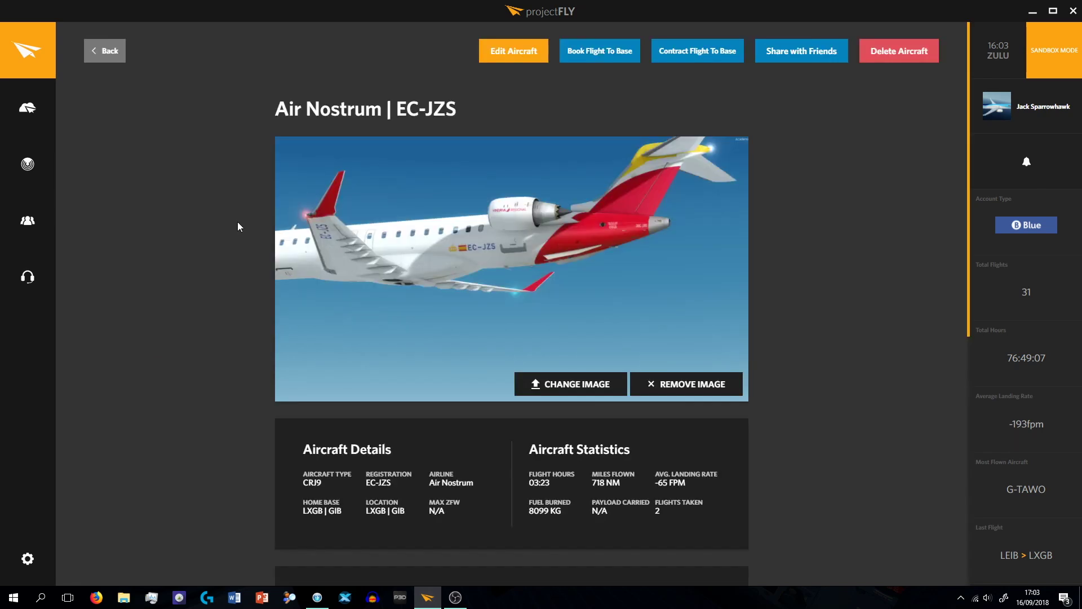
{"action": "scroll", "coordinate": [220, 220], "scroll_direction": "down", "scroll_amount": 4}
{"action": "scroll", "coordinate": [270, 345], "scroll_direction": "up", "scroll_amount": 4}
{"action": "scroll", "coordinate": [292, 284], "scroll_direction": "down", "scroll_amount": 5}
{"action": "scroll", "coordinate": [330, 324], "scroll_direction": "down", "scroll_amount": 2}
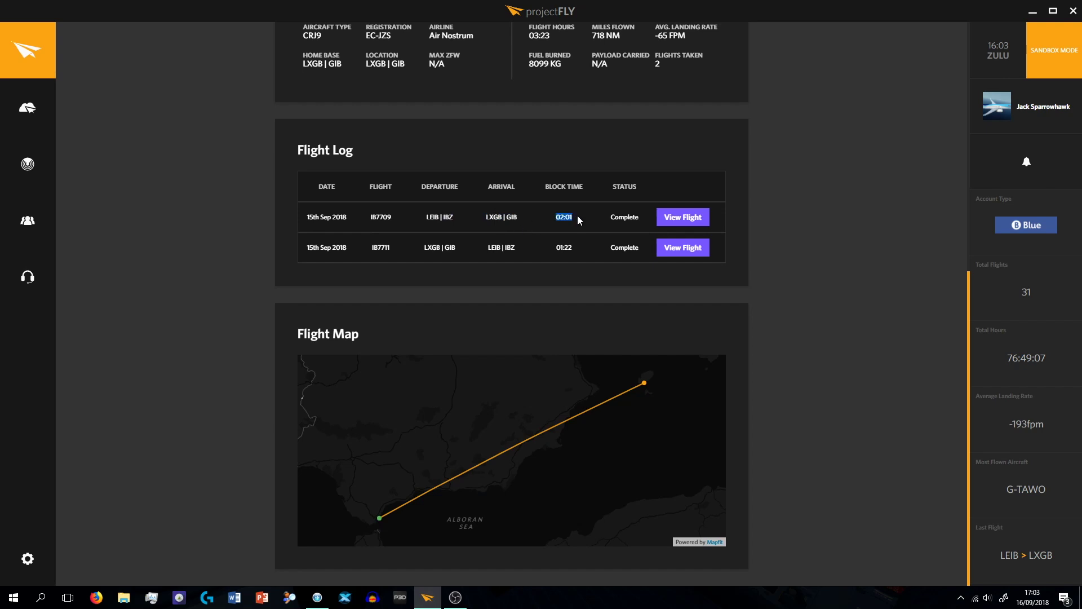
- View flight IB7709 from the aircraft's flight log and inspect its flown track from Ibiza to Gibraltar on the map
{"action": "left_click", "coordinate": [679, 217]}
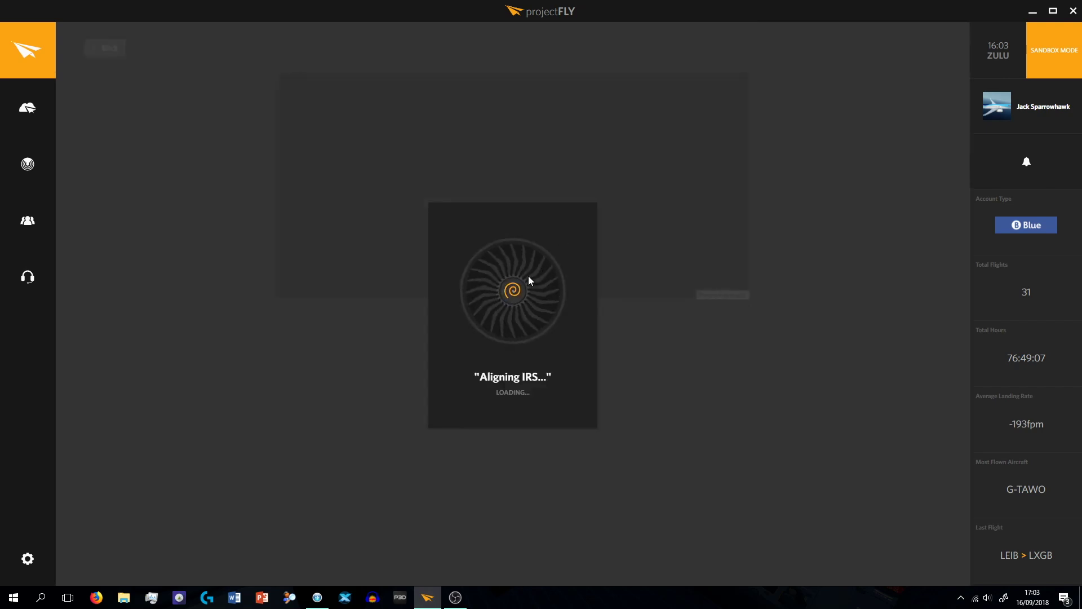
{"action": "scroll", "coordinate": [638, 289], "scroll_direction": "up", "scroll_amount": 3}
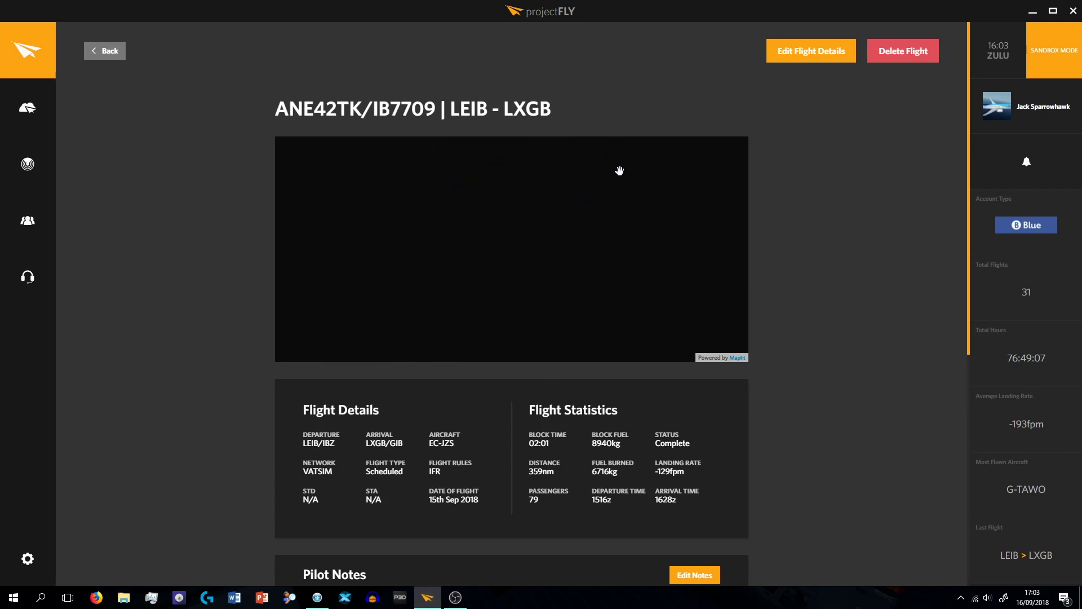
{"action": "left_click_drag", "start_coordinate": [619, 171], "coordinate": [582, 248]}
{"action": "scroll", "coordinate": [345, 251], "scroll_direction": "down", "scroll_amount": 5}
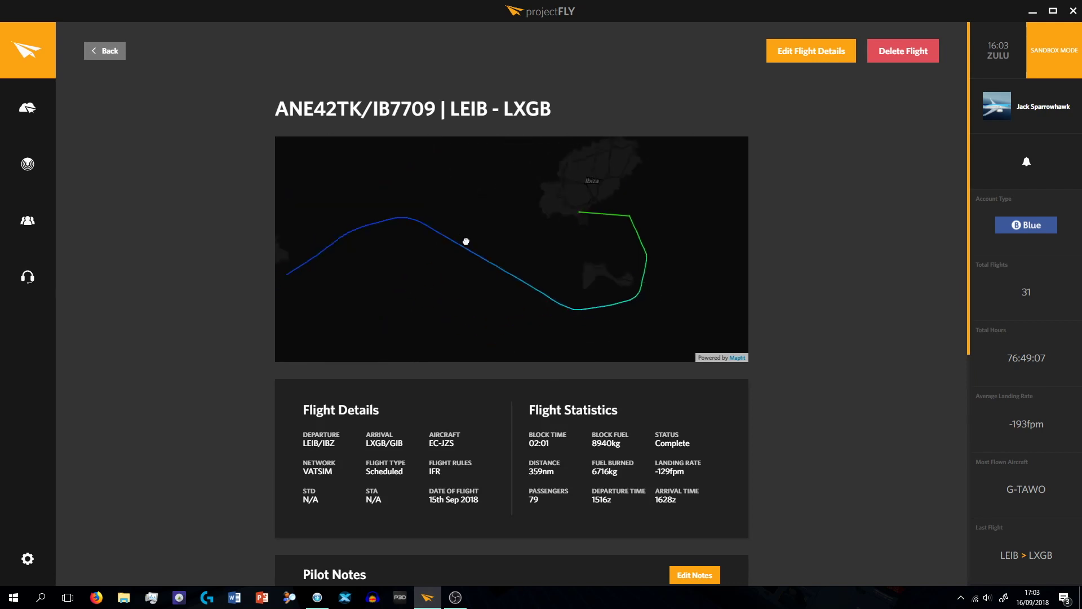
{"action": "scroll", "coordinate": [611, 189], "scroll_direction": "up", "scroll_amount": 5}
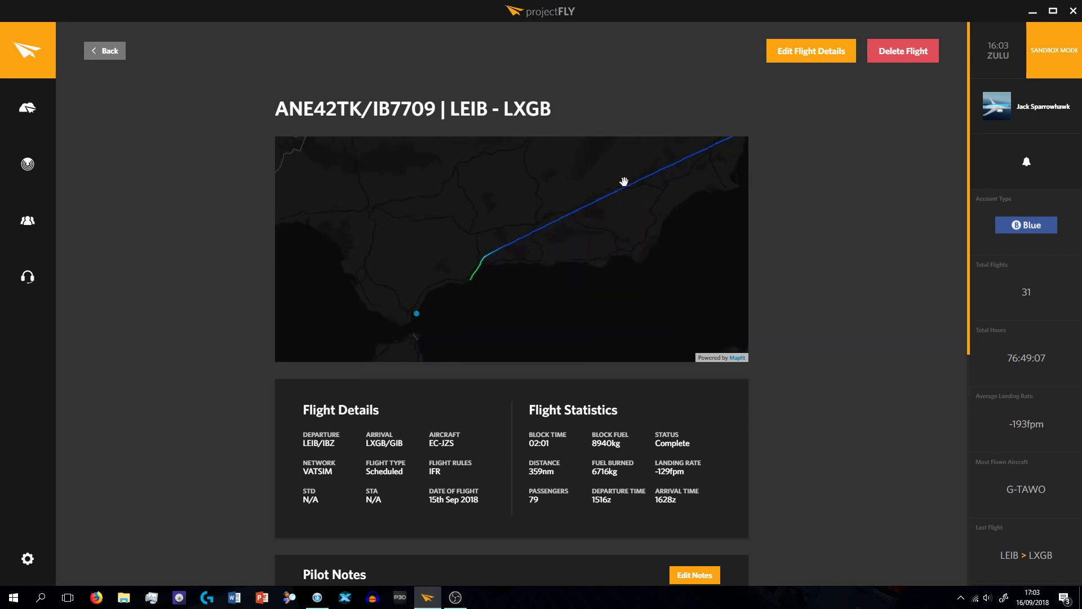
{"action": "scroll", "coordinate": [545, 198], "scroll_direction": "up", "scroll_amount": 5}
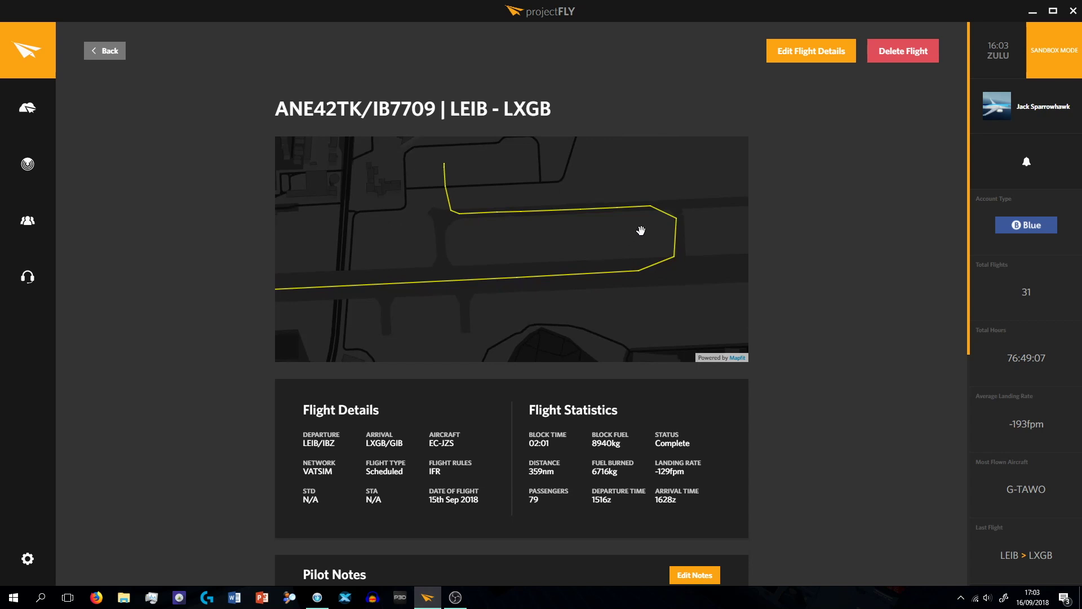
{"action": "scroll", "coordinate": [456, 220], "scroll_direction": "down", "scroll_amount": 3}
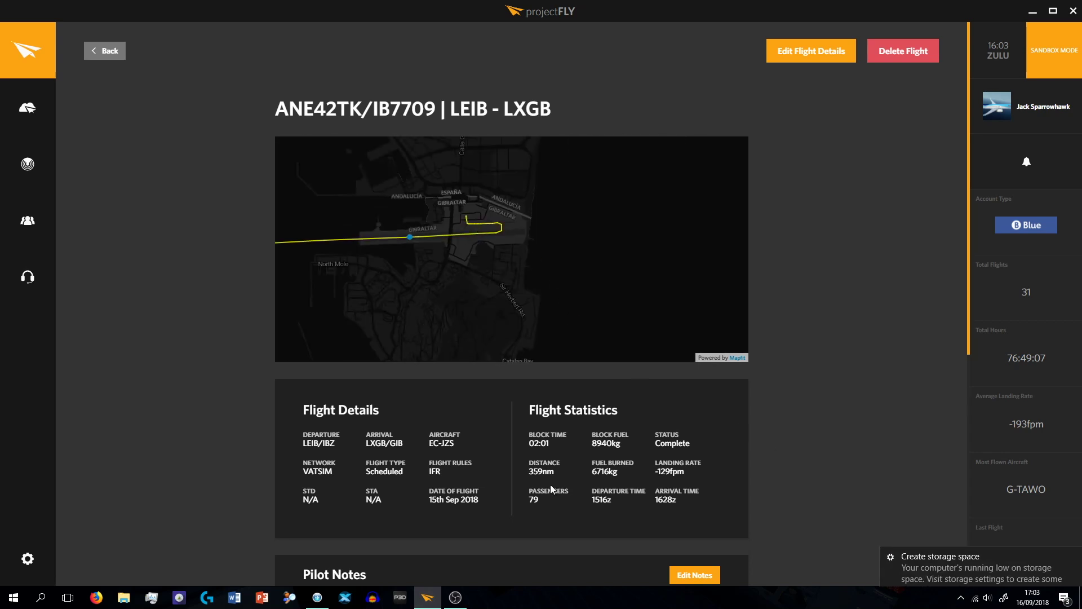
- Examine the flight's details, statistics, pilot notes, altitude and groundspeed chart, and landing events
{"action": "scroll", "coordinate": [550, 485], "scroll_direction": "down", "scroll_amount": 3}
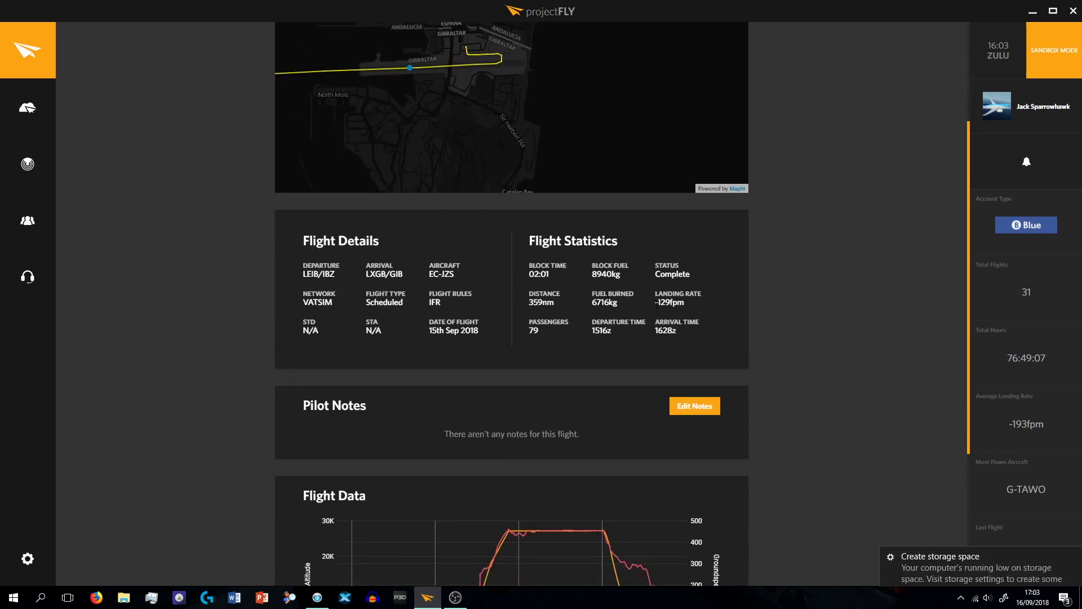
{"action": "double_click", "coordinate": [658, 302]}
{"action": "left_click", "coordinate": [658, 303]}
{"action": "left_click_drag", "start_coordinate": [367, 265], "coordinate": [459, 275]}
{"action": "left_click_drag", "start_coordinate": [430, 322], "coordinate": [556, 330]}
{"action": "left_click", "coordinate": [615, 333]}
{"action": "scroll", "coordinate": [800, 321], "scroll_direction": "down", "scroll_amount": 4}
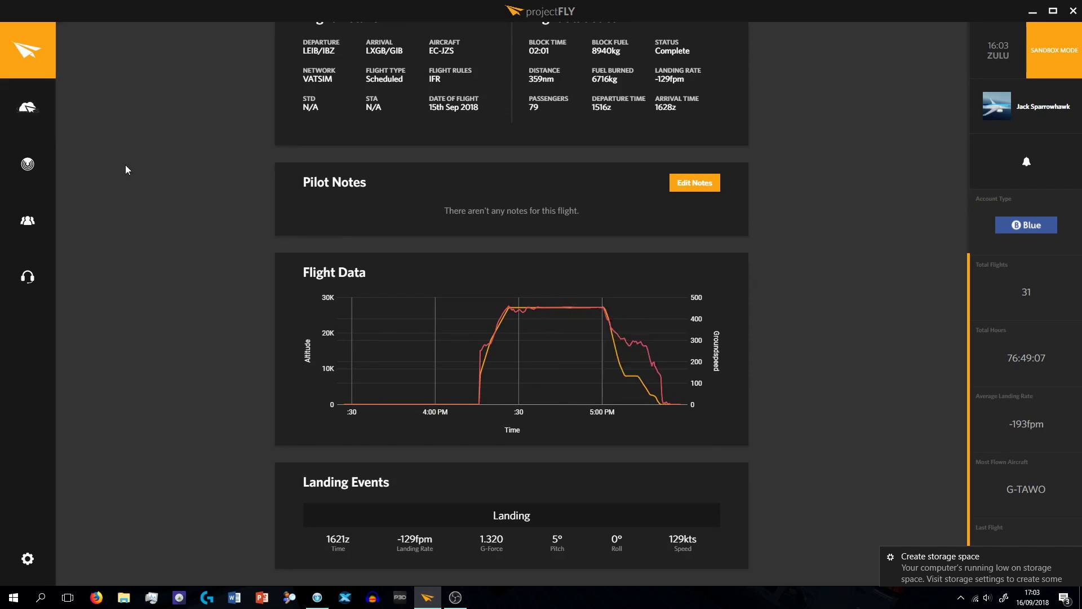
- Open the Logbook and page through the recorded flights to the Ryanair entry on page 4
{"action": "mouse_move", "coordinate": [27, 108]}
{"action": "left_click", "coordinate": [85, 166]}
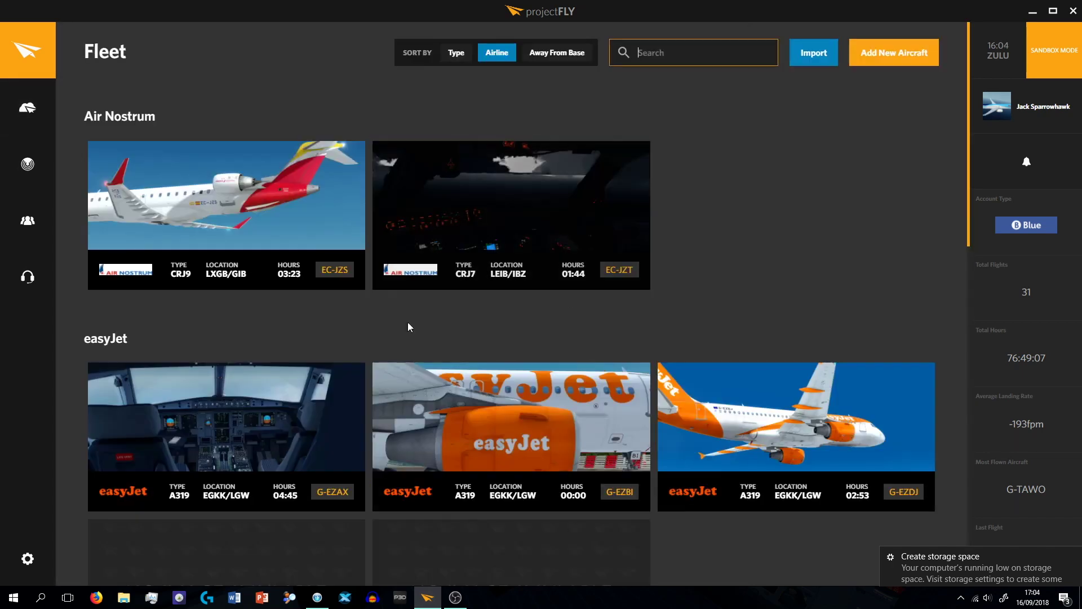
{"action": "mouse_move", "coordinate": [27, 113]}
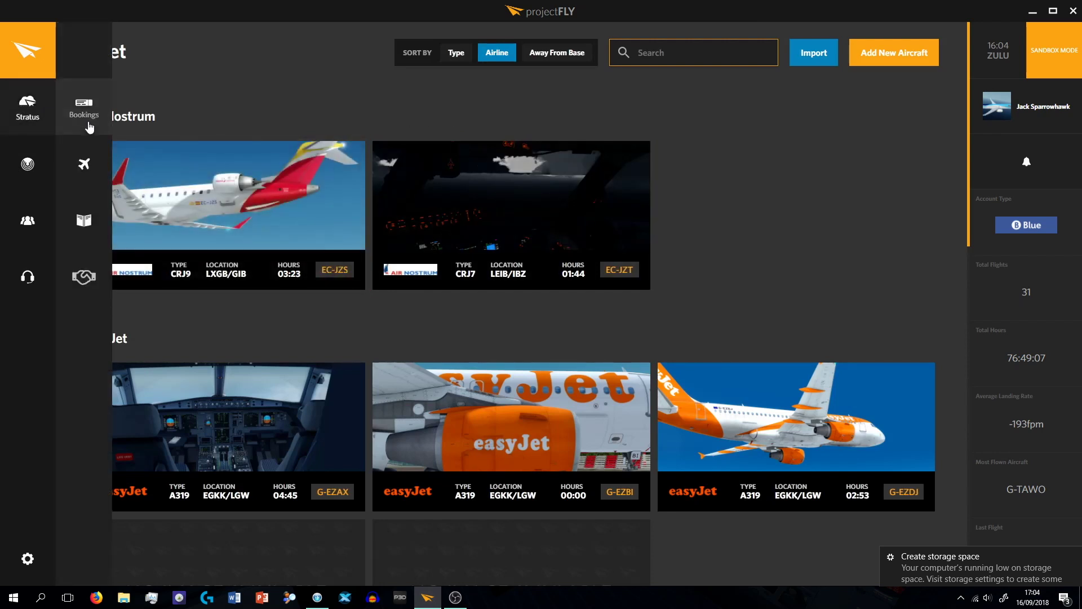
{"action": "left_click", "coordinate": [85, 222]}
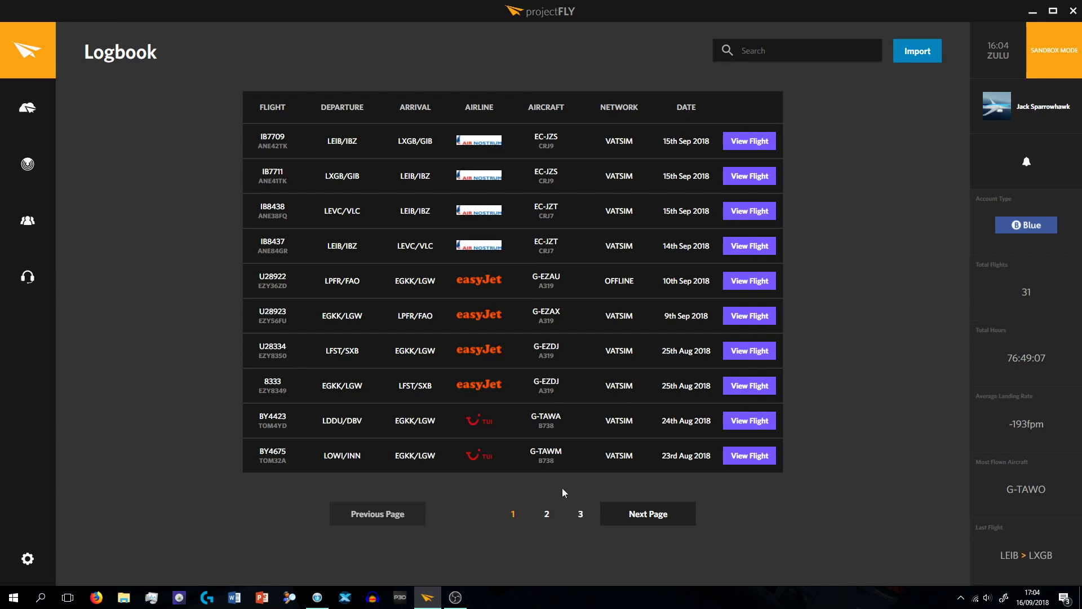
{"action": "left_click", "coordinate": [547, 514]}
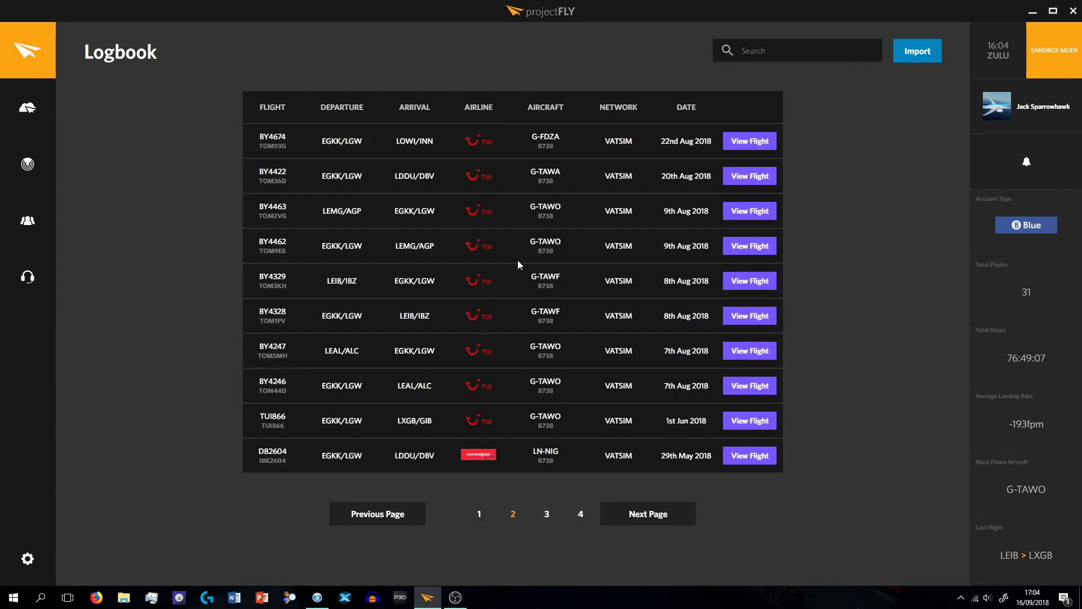
{"action": "left_click", "coordinate": [547, 505]}
{"action": "left_click", "coordinate": [547, 505]}
{"action": "left_click", "coordinate": [544, 168]}
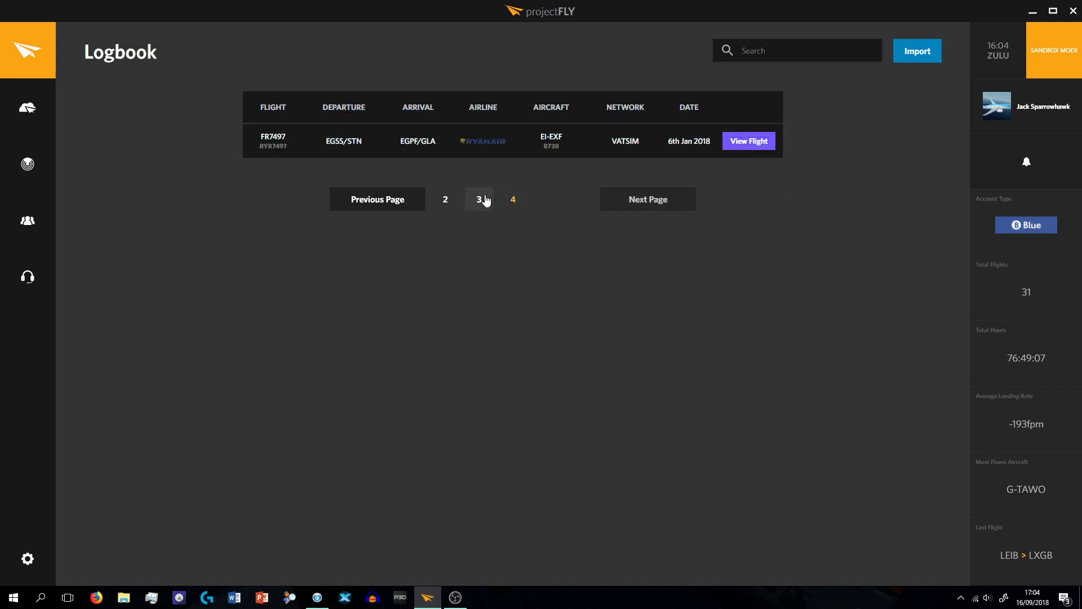
{"action": "left_click_drag", "start_coordinate": [345, 141], "coordinate": [411, 151]}
{"action": "left_click", "coordinate": [413, 148]}
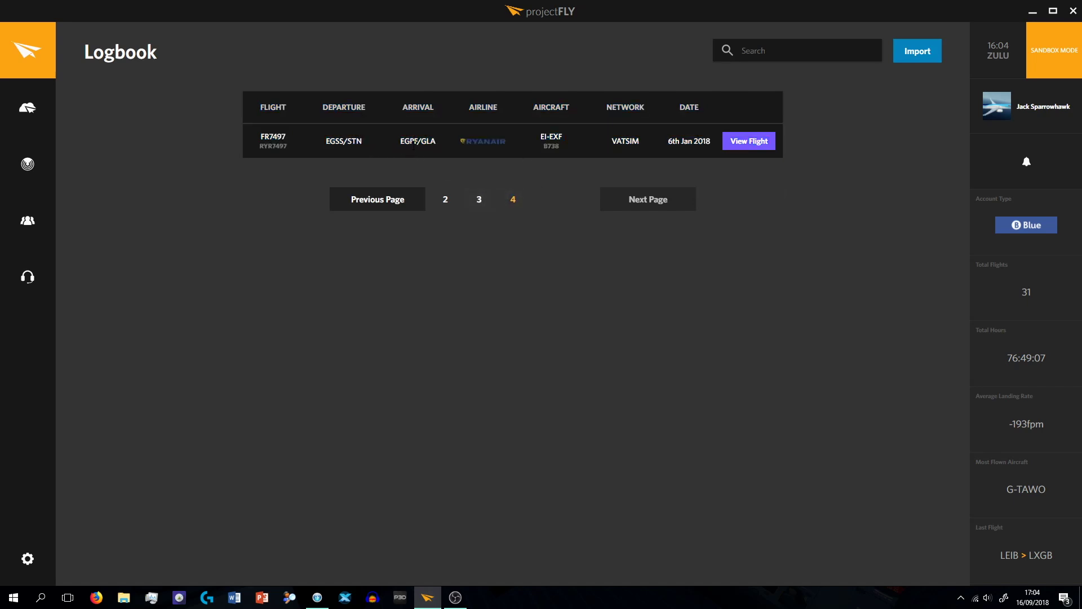
- Return to the first page of the logbook and open Contracts to look over the available contracts
{"action": "left_click", "coordinate": [480, 198]}
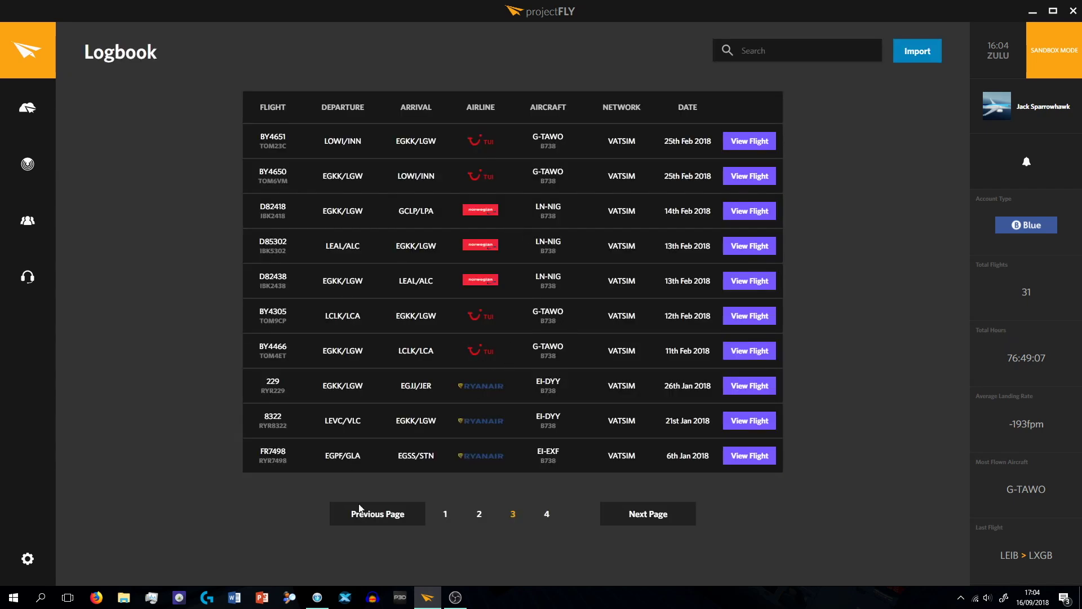
{"action": "left_click", "coordinate": [445, 514]}
{"action": "mouse_move", "coordinate": [103, 231]}
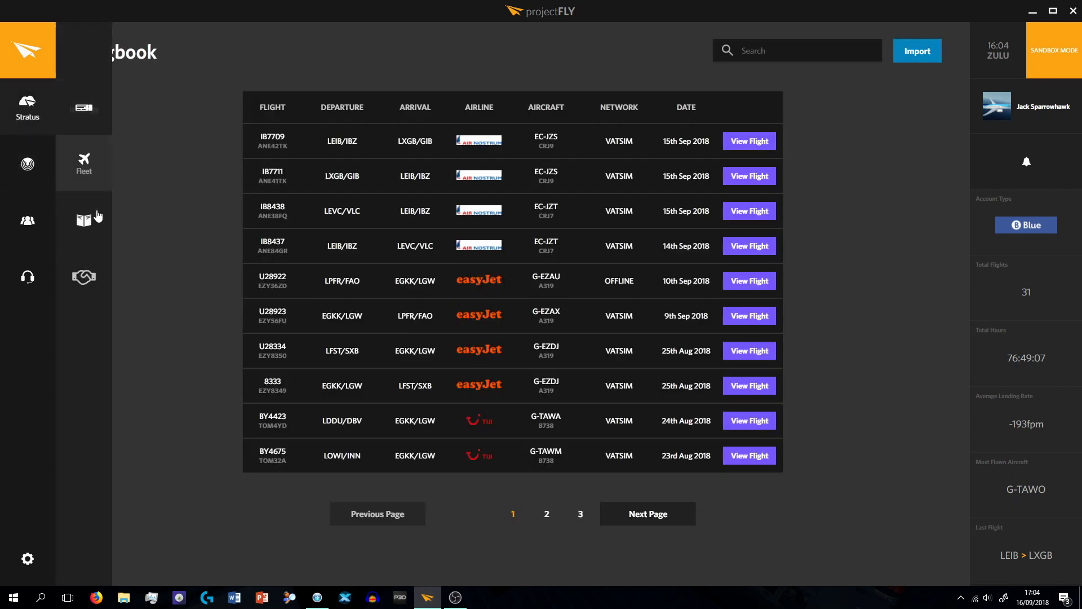
{"action": "left_click", "coordinate": [86, 275]}
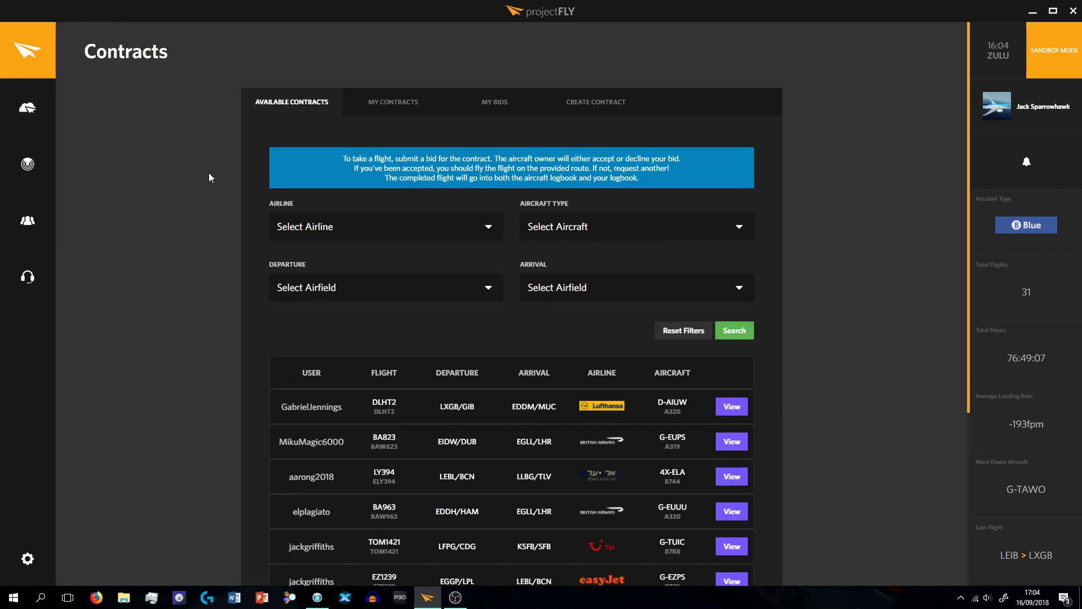
{"action": "scroll", "coordinate": [394, 273], "scroll_direction": "down", "scroll_amount": 5}
{"action": "scroll", "coordinate": [276, 294], "scroll_direction": "up", "scroll_amount": 2}
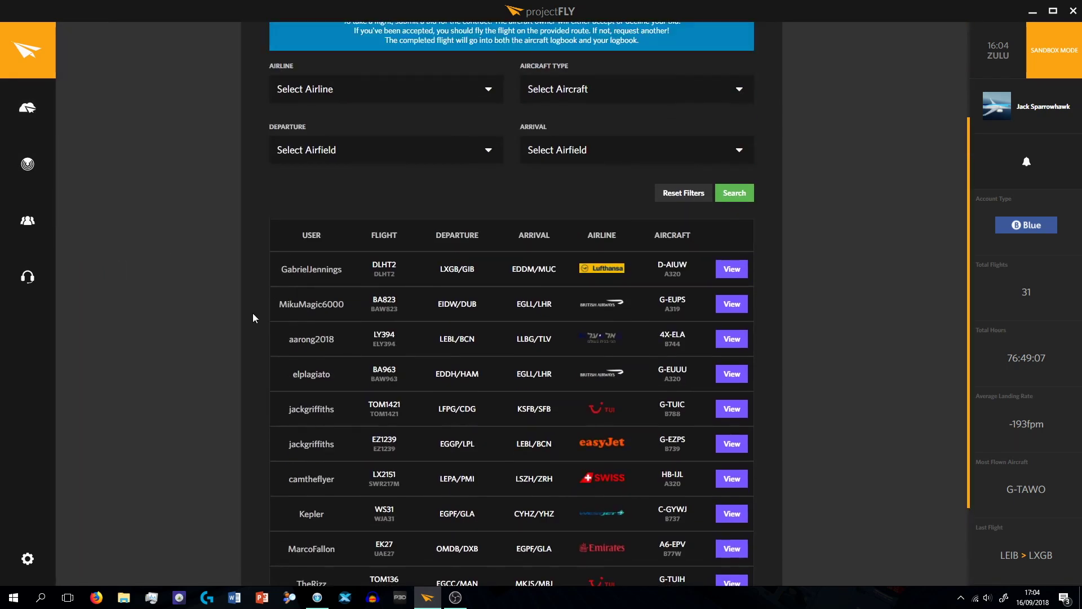
{"action": "scroll", "coordinate": [258, 318], "scroll_direction": "up", "scroll_amount": 3}
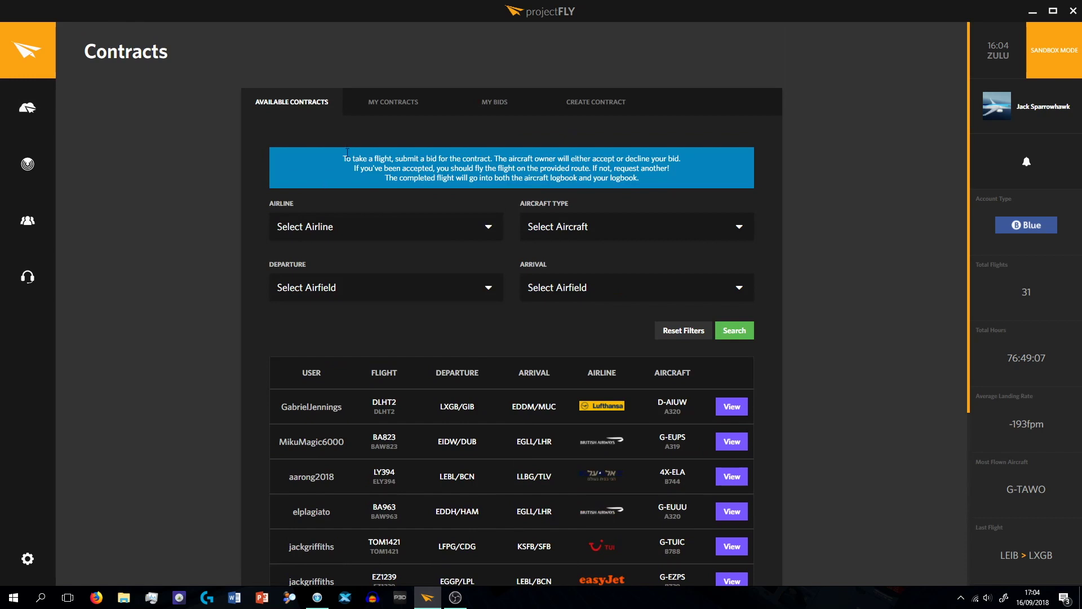
{"action": "scroll", "coordinate": [290, 241], "scroll_direction": "down", "scroll_amount": 3}
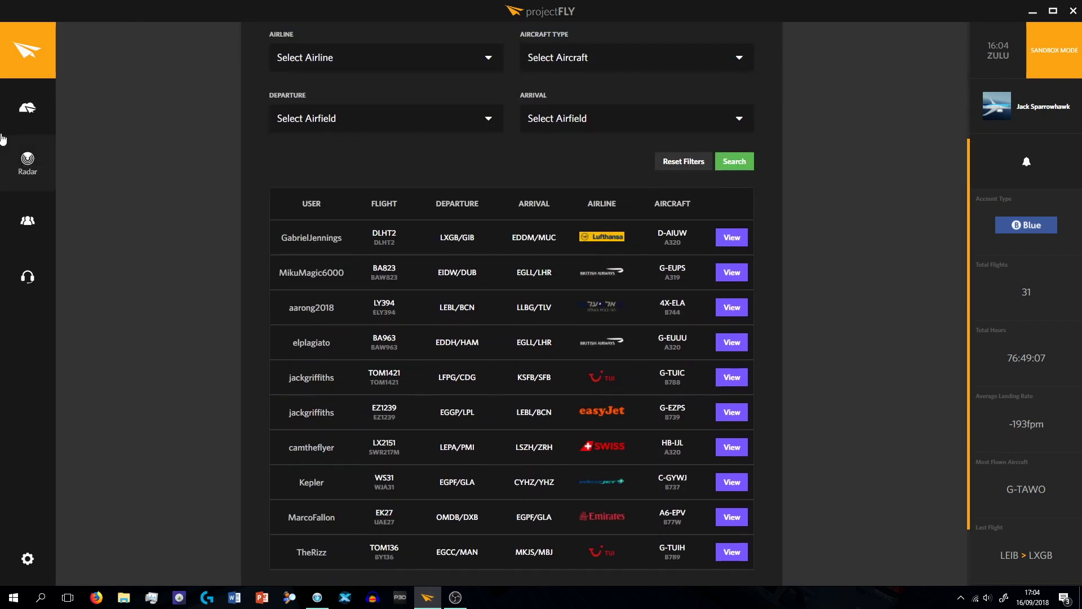
- Open the Fleet and sort the aircraft by Away From Base to see which are away
{"action": "mouse_move", "coordinate": [2, 132]}
{"action": "left_click", "coordinate": [84, 162]}
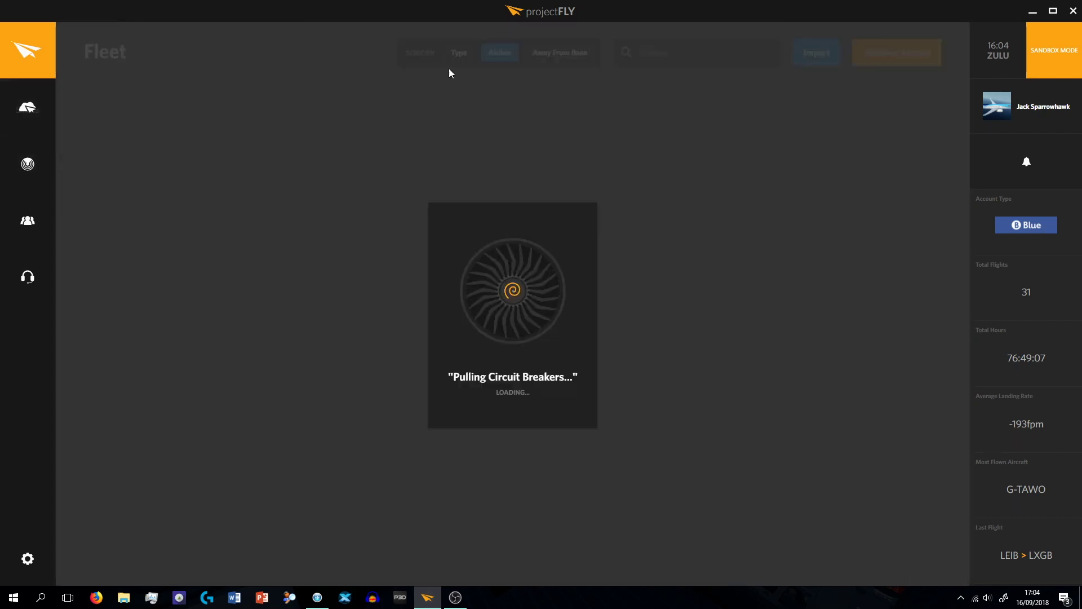
{"action": "left_click", "coordinate": [536, 60]}
{"action": "mouse_move", "coordinate": [234, 219]}
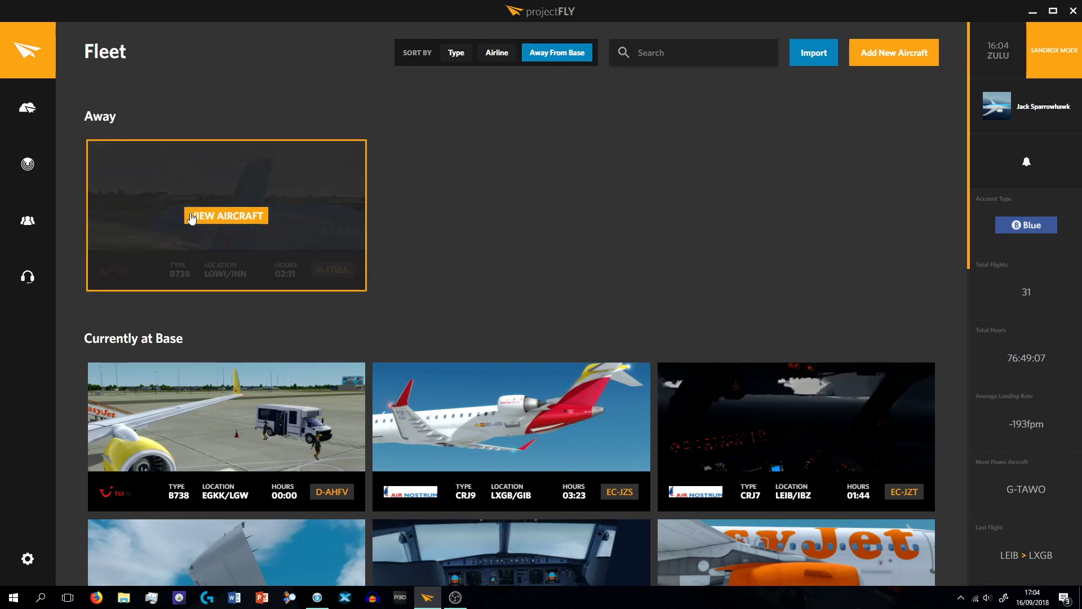
- Go back to the available contracts, review the listed flights and show page 2 of the list
{"action": "mouse_move", "coordinate": [42, 121]}
{"action": "left_click", "coordinate": [83, 273]}
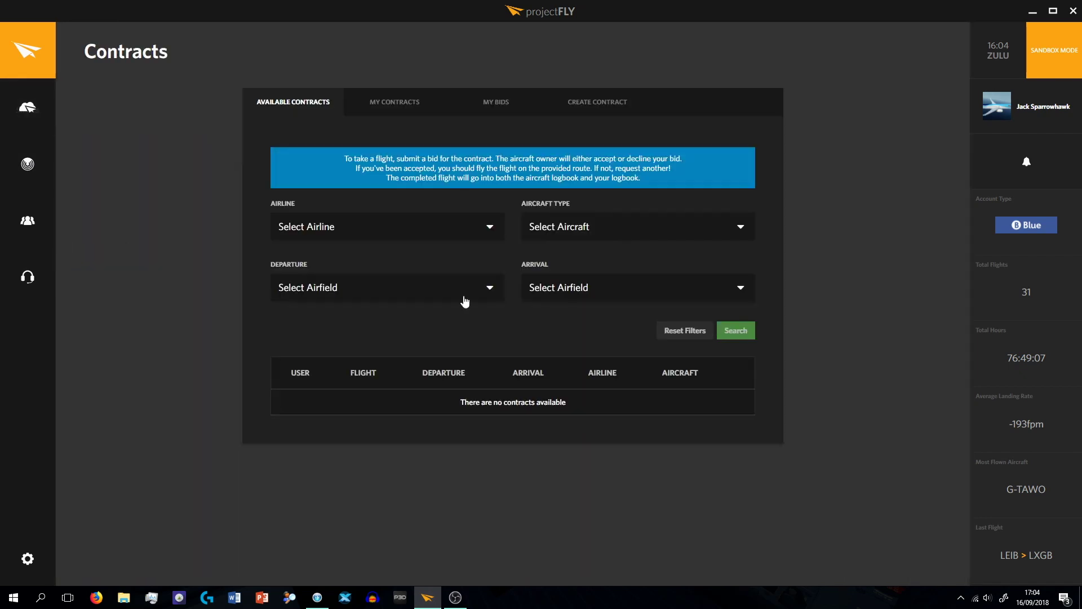
{"action": "scroll", "coordinate": [520, 210], "scroll_direction": "down", "scroll_amount": 4}
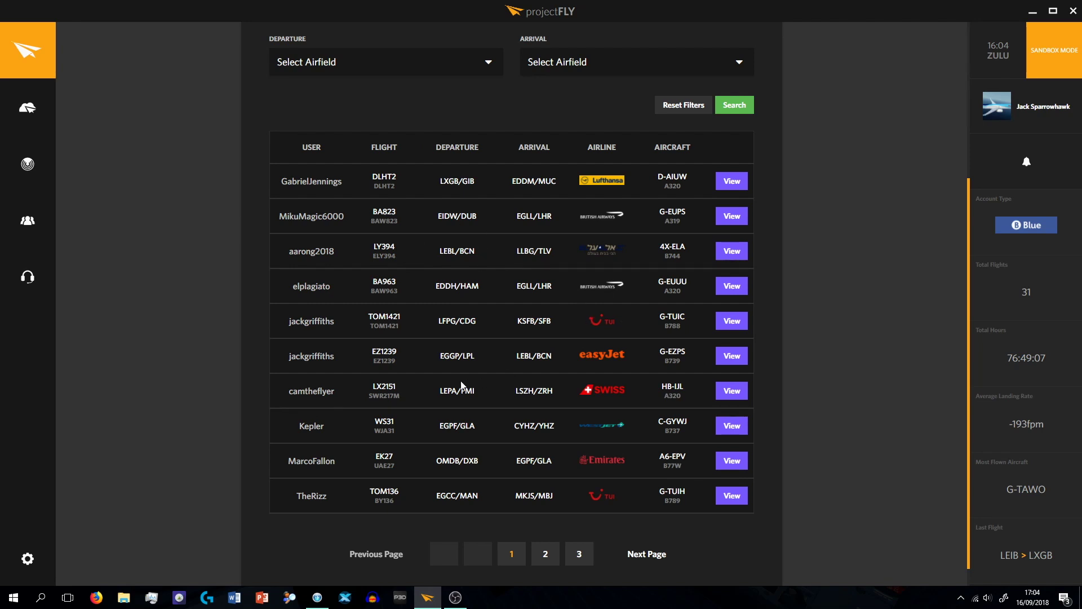
{"action": "left_click", "coordinate": [674, 361]}
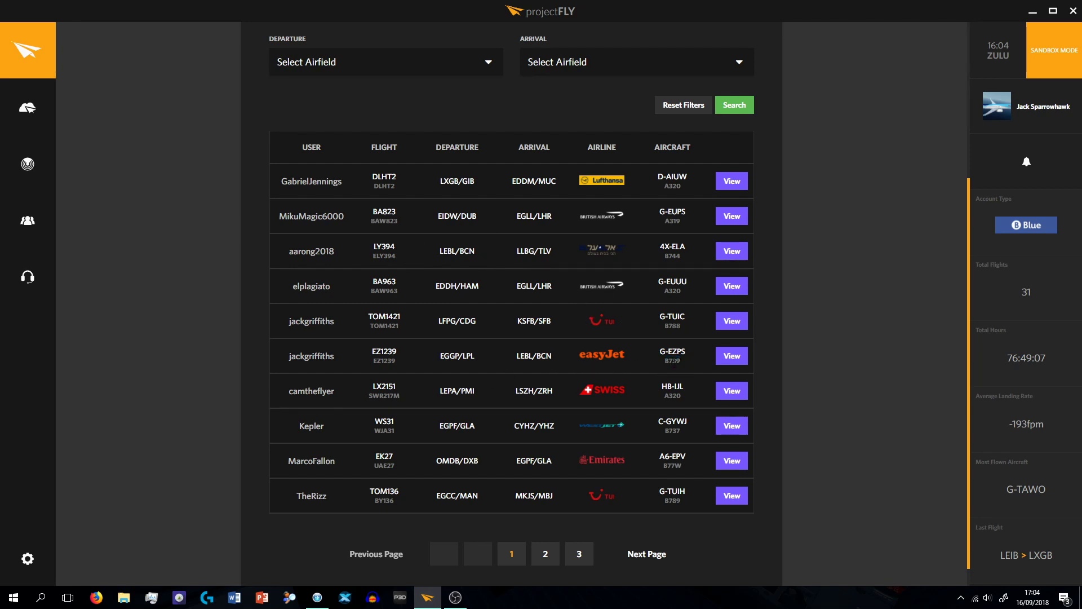
{"action": "left_click", "coordinate": [604, 354]}
{"action": "scroll", "coordinate": [568, 242], "scroll_direction": "down", "scroll_amount": 1}
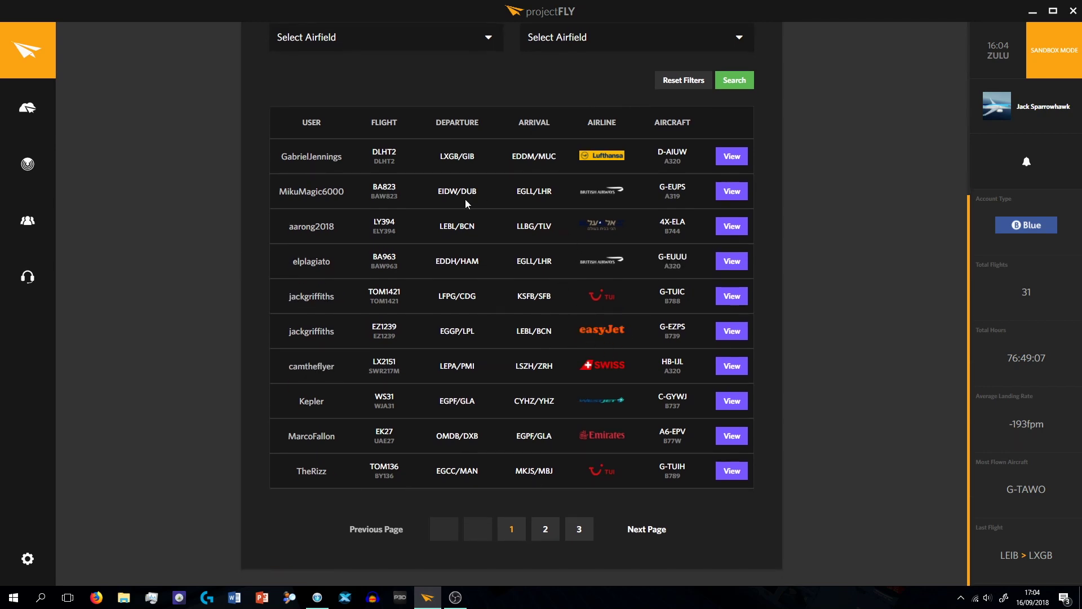
{"action": "left_click", "coordinate": [545, 526]}
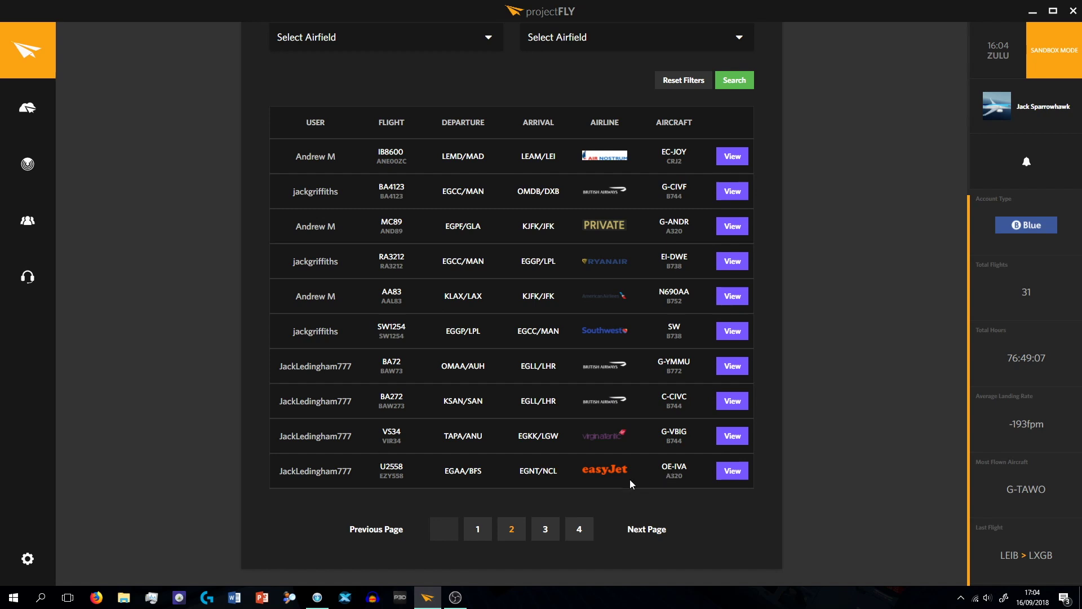
- View the easyJet U2558 contract from EGAA to EGNT and review its pilot, route map, briefing and payload sections
{"action": "left_click", "coordinate": [732, 472]}
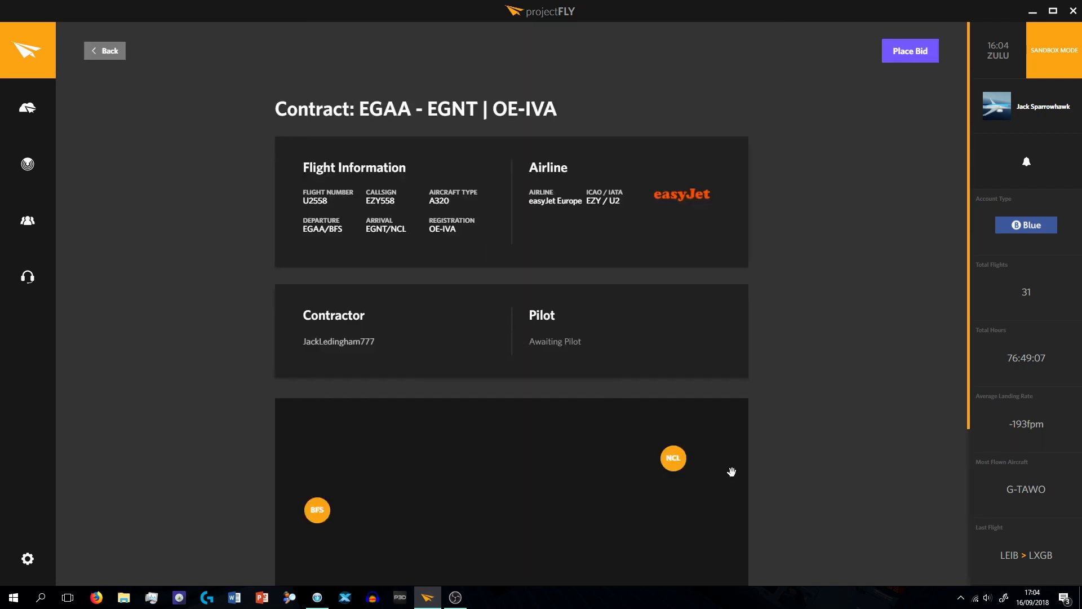
{"action": "left_click_drag", "start_coordinate": [542, 346], "coordinate": [562, 344]}
{"action": "scroll", "coordinate": [187, 268], "scroll_direction": "down", "scroll_amount": 4}
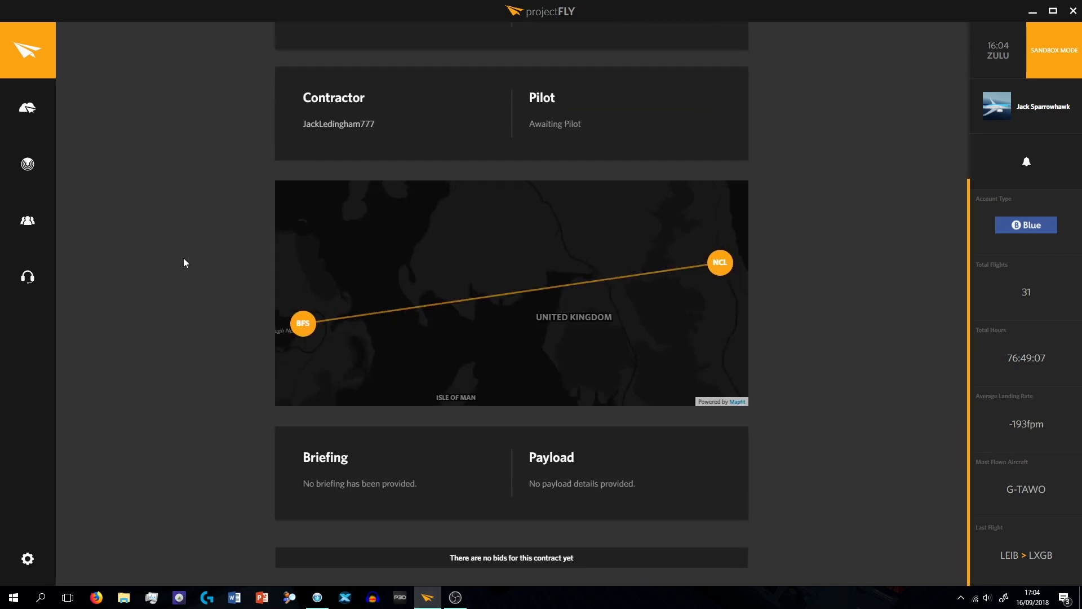
{"action": "left_click_drag", "start_coordinate": [315, 483], "coordinate": [426, 496]}
{"action": "left_click", "coordinate": [574, 496]}
{"action": "left_click", "coordinate": [169, 434]}
{"action": "scroll", "coordinate": [169, 435], "scroll_direction": "up", "scroll_amount": 4}
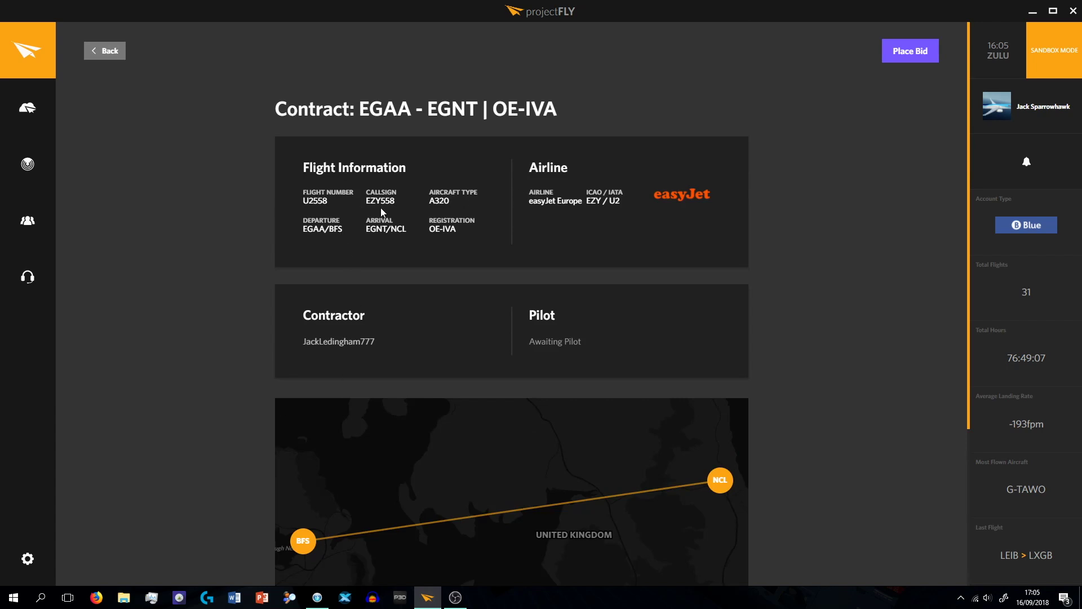
- Examine the OE-IVA contract's flight information, including callsign, aircraft type and registration, and check its bids
{"action": "mouse_move", "coordinate": [292, 232]}
{"action": "left_mouse_down"}
{"action": "mouse_move", "coordinate": [477, 222]}
{"action": "mouse_move", "coordinate": [299, 229]}
{"action": "left_mouse_up"}
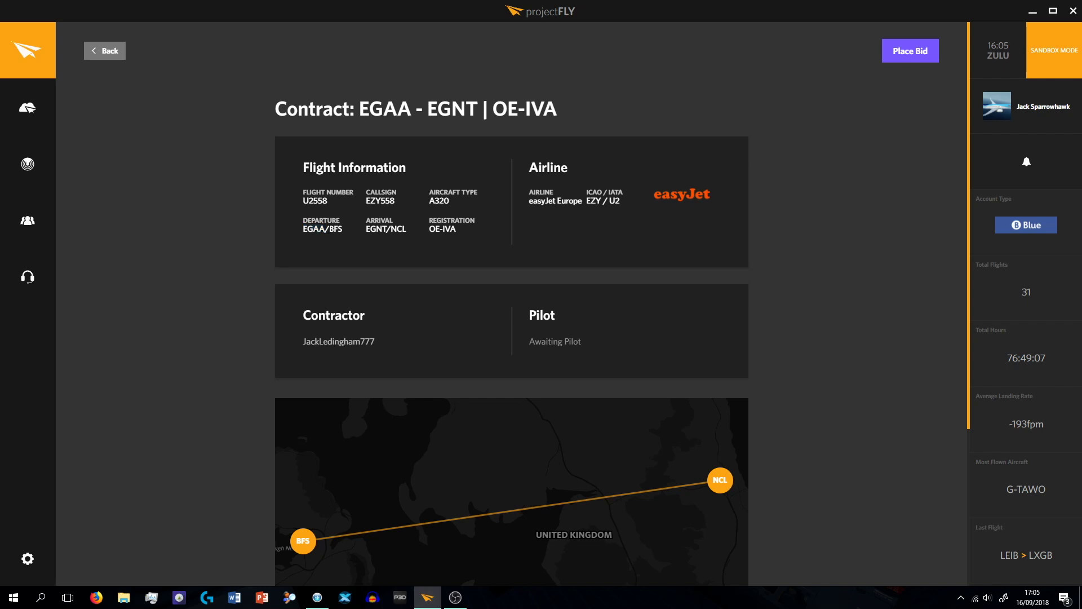
{"action": "left_click", "coordinate": [367, 221]}
{"action": "left_click_drag", "start_coordinate": [454, 229], "coordinate": [312, 201]}
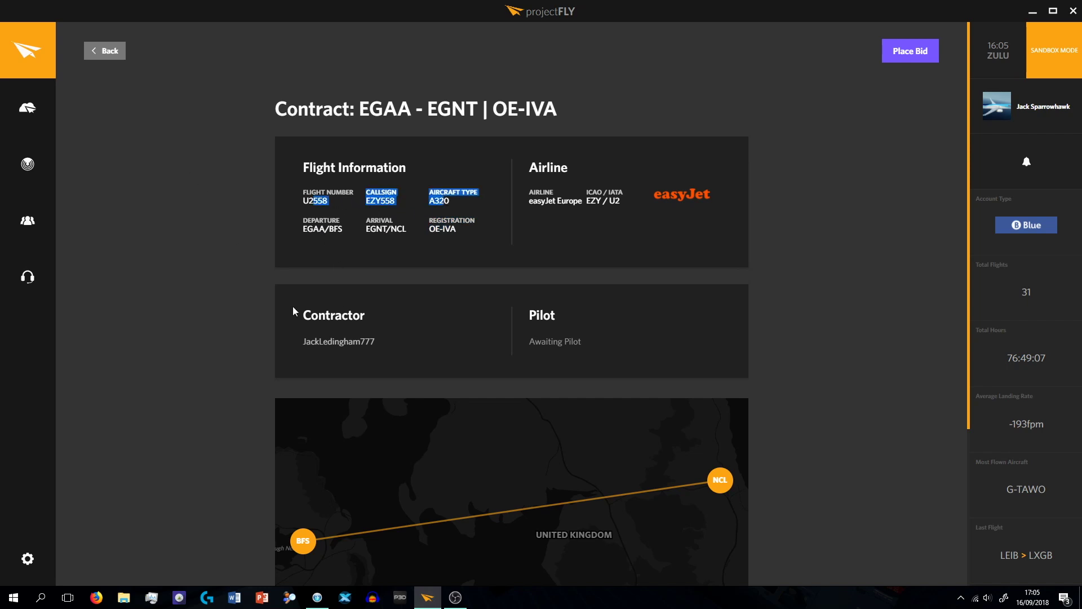
{"action": "left_click", "coordinate": [347, 328]}
{"action": "scroll", "coordinate": [189, 243], "scroll_direction": "down", "scroll_amount": 4}
{"action": "left_click_drag", "start_coordinate": [474, 558], "coordinate": [574, 557]}
{"action": "left_click", "coordinate": [225, 309]}
{"action": "scroll", "coordinate": [228, 294], "scroll_direction": "up", "scroll_amount": 4}
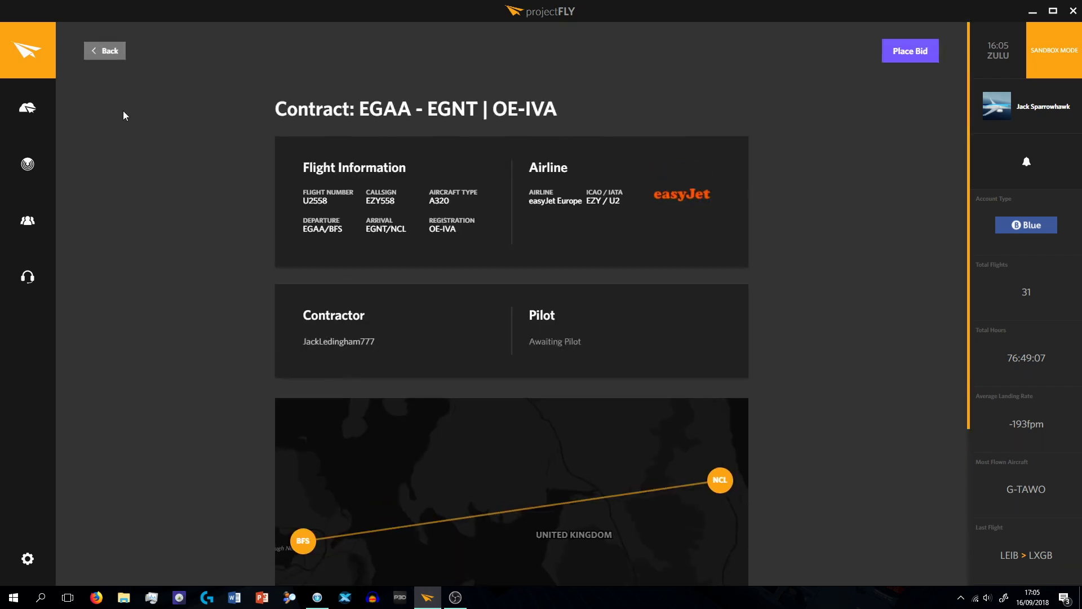
- Leave the contract and open My Contracts to review the accepted easyJet flight on G-EZGF
{"action": "left_click", "coordinate": [112, 59]}
{"action": "scroll", "coordinate": [806, 442], "scroll_direction": "down", "scroll_amount": 5}
{"action": "scroll", "coordinate": [402, 269], "scroll_direction": "up", "scroll_amount": 5}
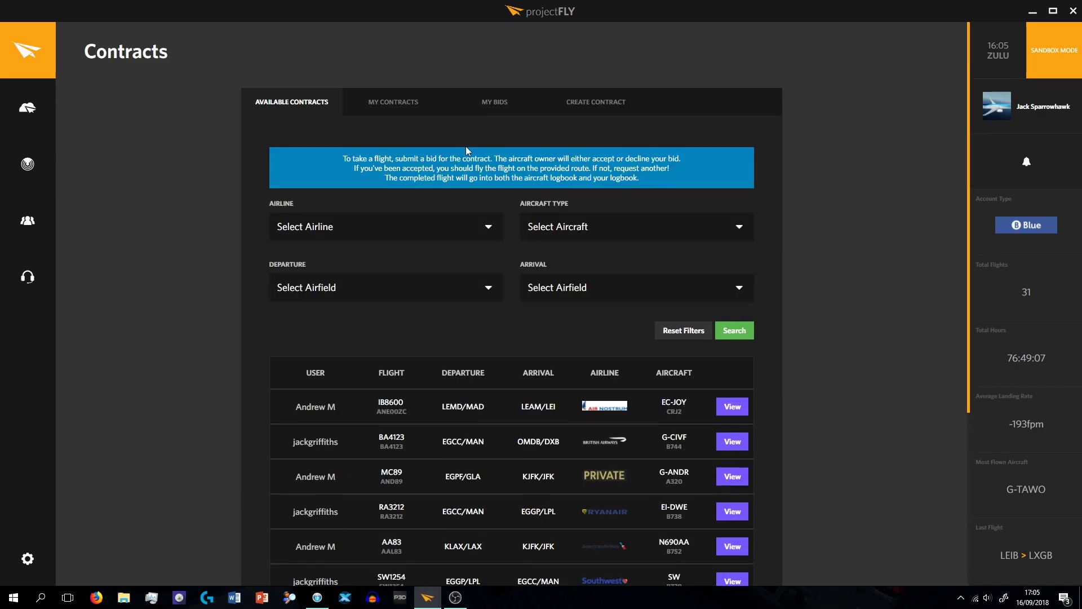
{"action": "left_click", "coordinate": [431, 110]}
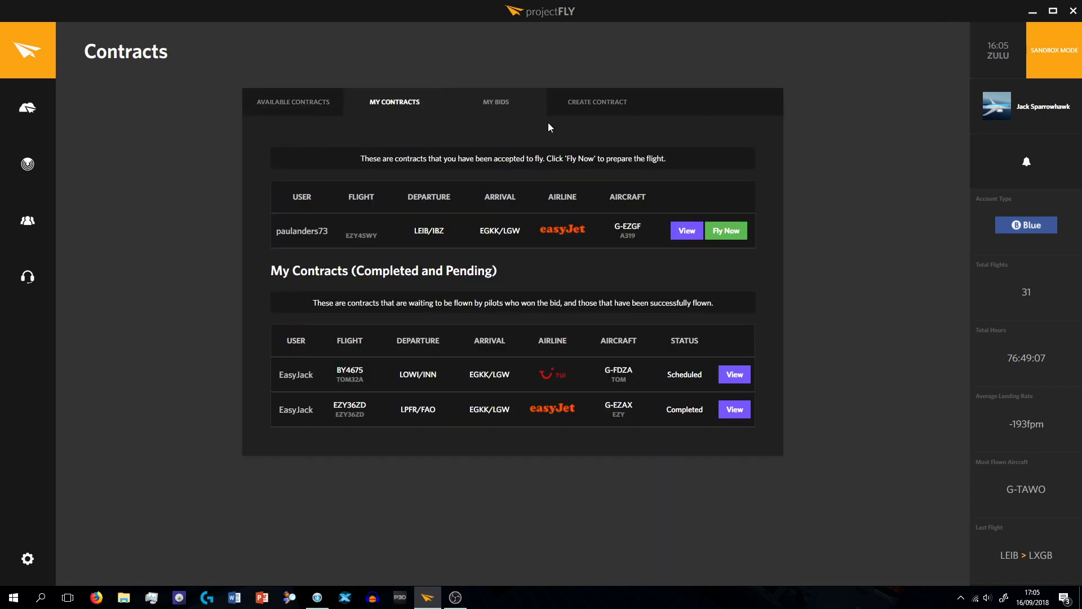
{"action": "left_click_drag", "start_coordinate": [589, 242], "coordinate": [496, 231]}
{"action": "left_click", "coordinate": [455, 242]}
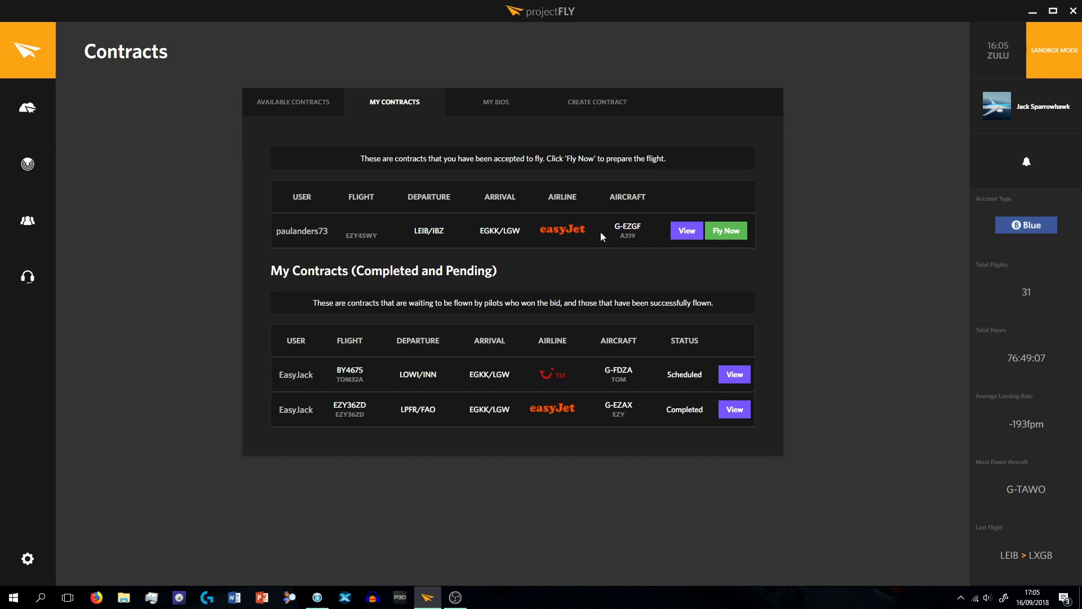
{"action": "left_click_drag", "start_coordinate": [632, 231], "coordinate": [588, 229]}
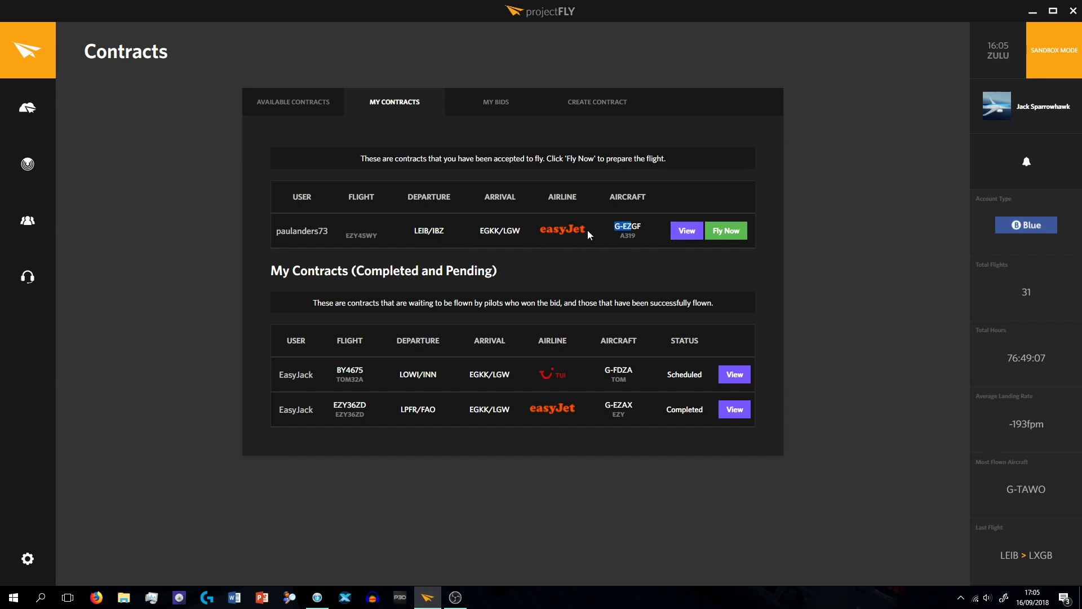
- View the accepted LEIB to EGKK contract on G-EZGF and examine its pilot, briefing, payload, flight number and callsign
{"action": "left_click", "coordinate": [689, 236]}
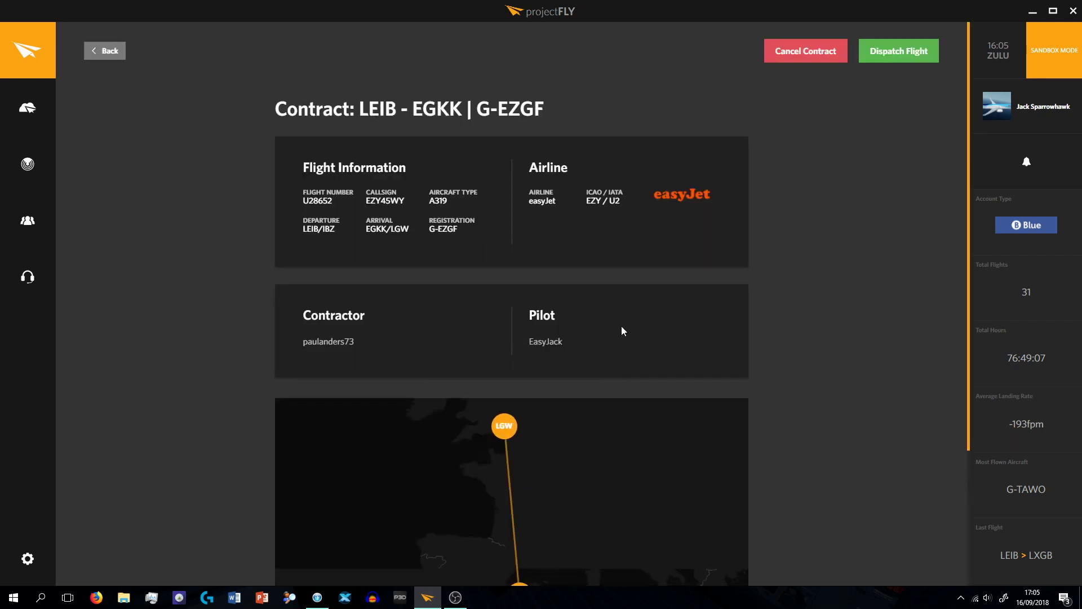
{"action": "left_click_drag", "start_coordinate": [593, 334], "coordinate": [529, 341]}
{"action": "left_click", "coordinate": [542, 323]}
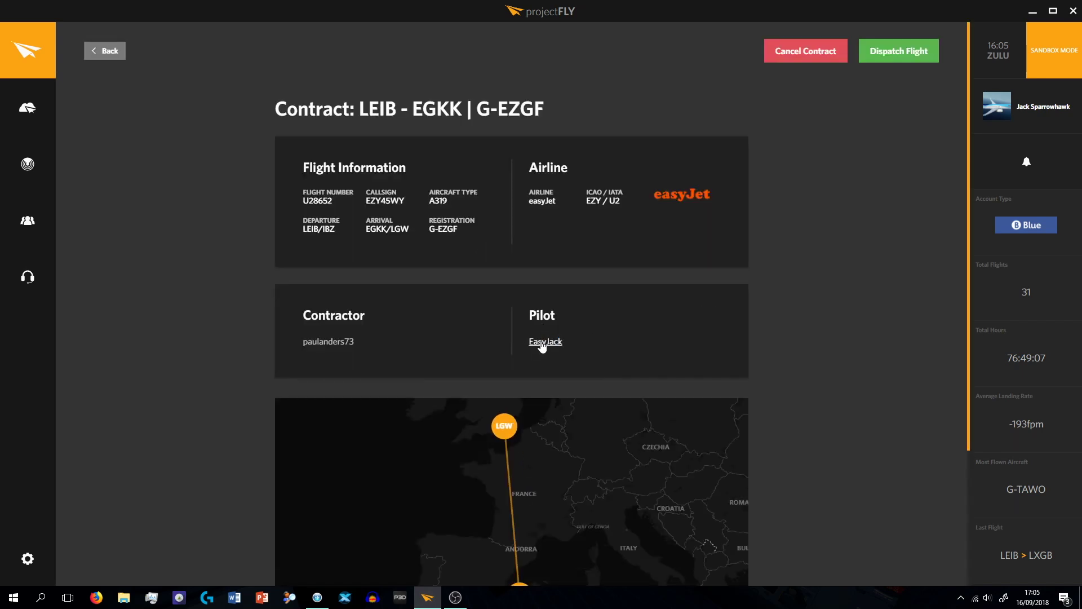
{"action": "scroll", "coordinate": [242, 212], "scroll_direction": "down", "scroll_amount": 3}
{"action": "left_click_drag", "start_coordinate": [329, 522], "coordinate": [573, 521]}
{"action": "left_click", "coordinate": [574, 522]}
{"action": "scroll", "coordinate": [716, 355], "scroll_direction": "up", "scroll_amount": 3}
{"action": "left_click_drag", "start_coordinate": [313, 201], "coordinate": [405, 211]}
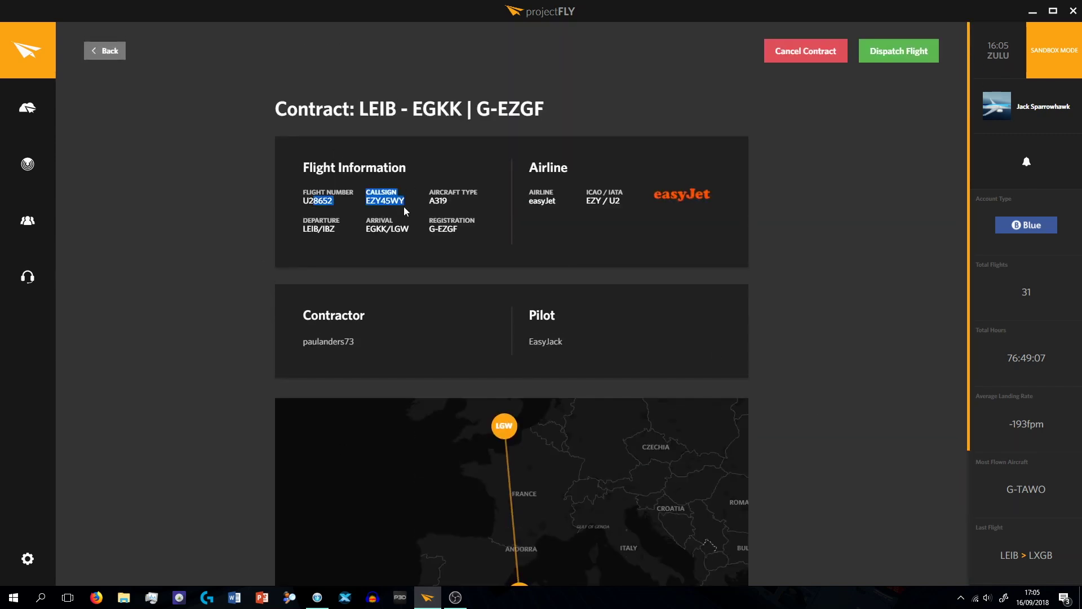
- Return to My Contracts and view the completed easyJet contract from LPFR to EGKK, including its booking status and route
{"action": "left_click", "coordinate": [105, 50]}
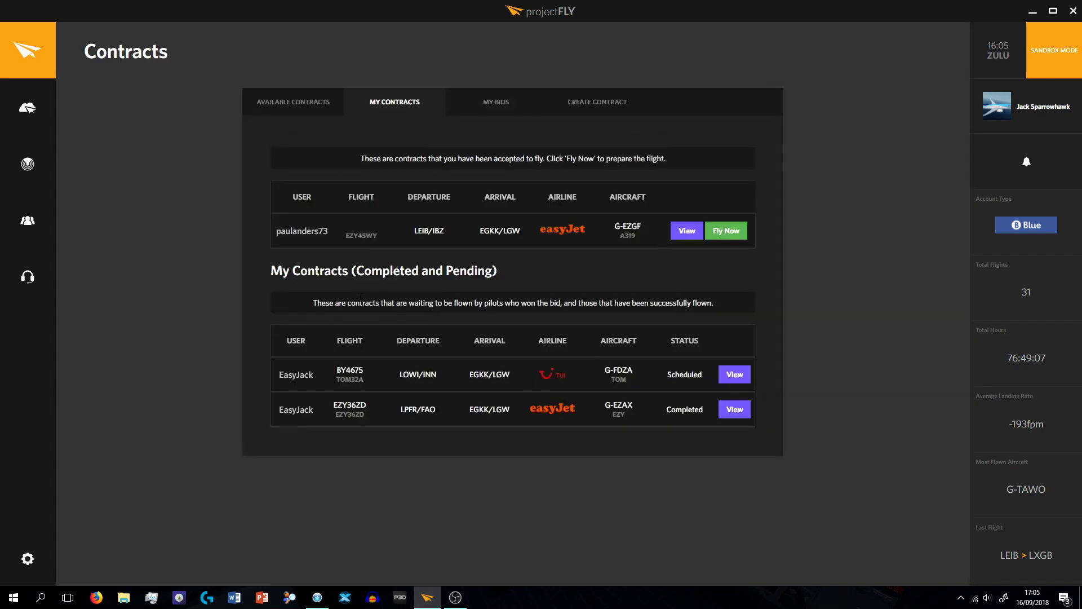
{"action": "left_click_drag", "start_coordinate": [331, 271], "coordinate": [426, 272]}
{"action": "left_click", "coordinate": [413, 265]}
{"action": "left_click", "coordinate": [727, 414]}
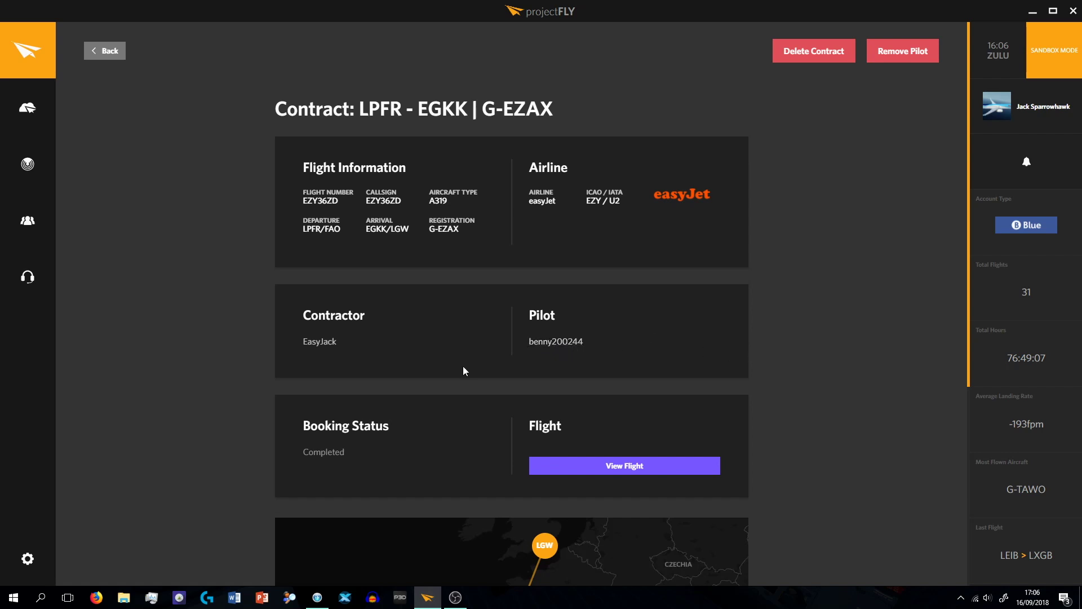
{"action": "scroll", "coordinate": [336, 260], "scroll_direction": "down", "scroll_amount": 4}
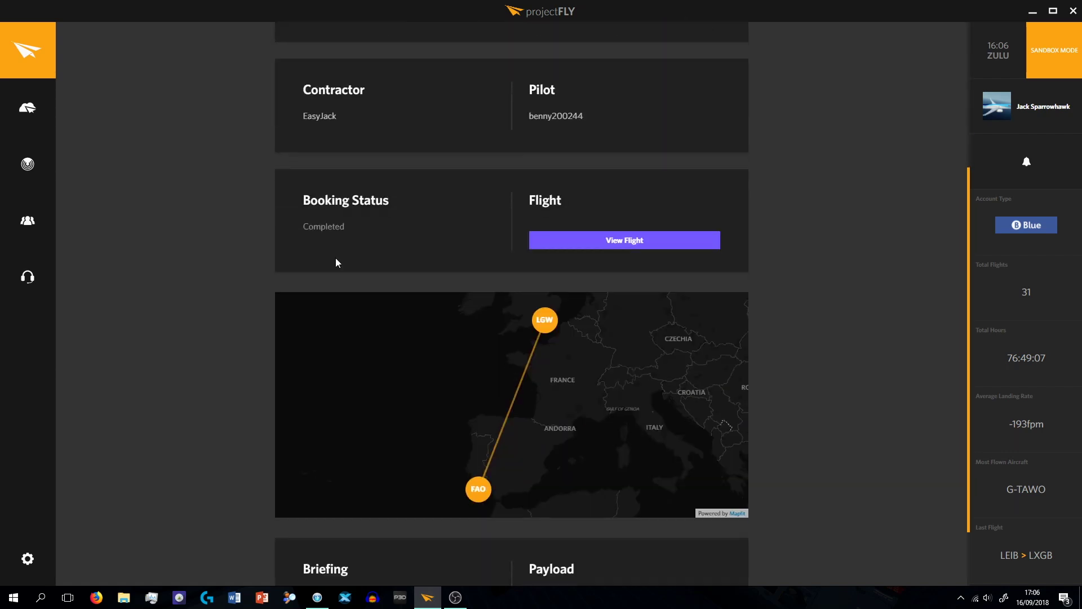
- View the flight flown for the EZY36ZD contract and inspect its track between Faro and Gatwick on the map
{"action": "left_click", "coordinate": [559, 244]}
{"action": "scroll", "coordinate": [780, 309], "scroll_direction": "down", "scroll_amount": 2}
{"action": "scroll", "coordinate": [677, 316], "scroll_direction": "up", "scroll_amount": 5}
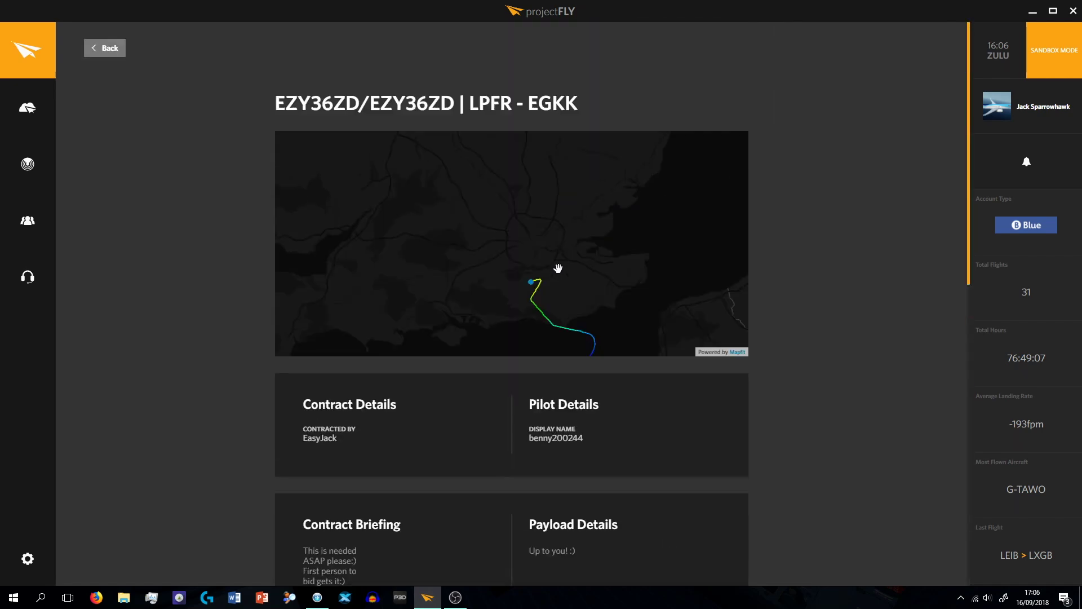
{"action": "scroll", "coordinate": [532, 330], "scroll_direction": "down", "scroll_amount": 6}
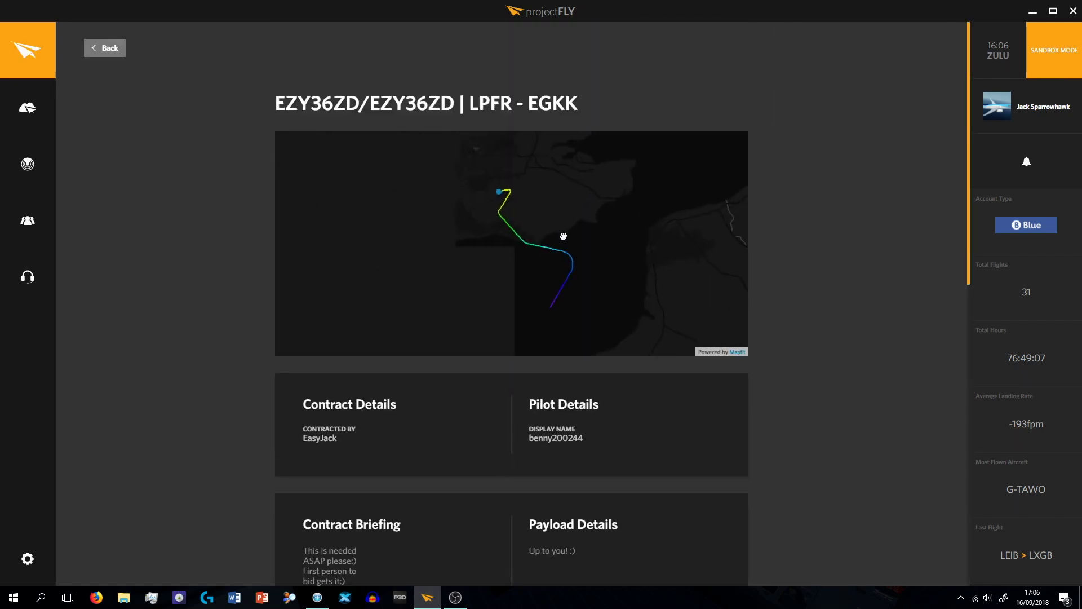
{"action": "scroll", "coordinate": [567, 252], "scroll_direction": "down", "scroll_amount": 3}
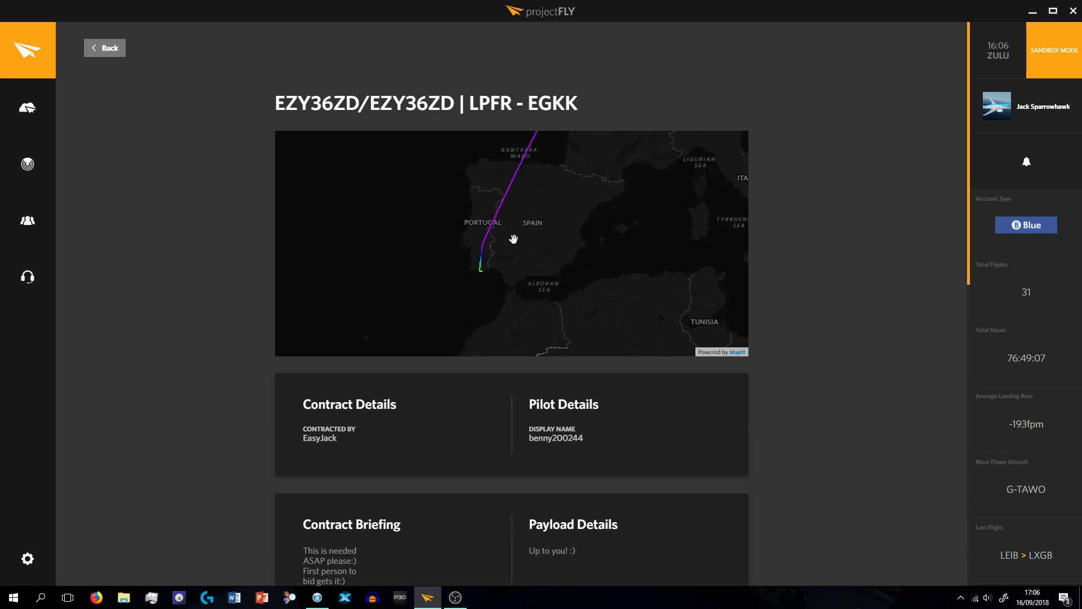
{"action": "left_click_drag", "start_coordinate": [536, 198], "coordinate": [498, 273]}
{"action": "scroll", "coordinate": [507, 307], "scroll_direction": "up", "scroll_amount": 3}
{"action": "scroll", "coordinate": [507, 308], "scroll_direction": "up", "scroll_amount": 2}
- Examine the EZY36ZD flight's contract briefing, payload details, statistics, flight data chart and landing events
{"action": "scroll", "coordinate": [869, 323], "scroll_direction": "down", "scroll_amount": 5}
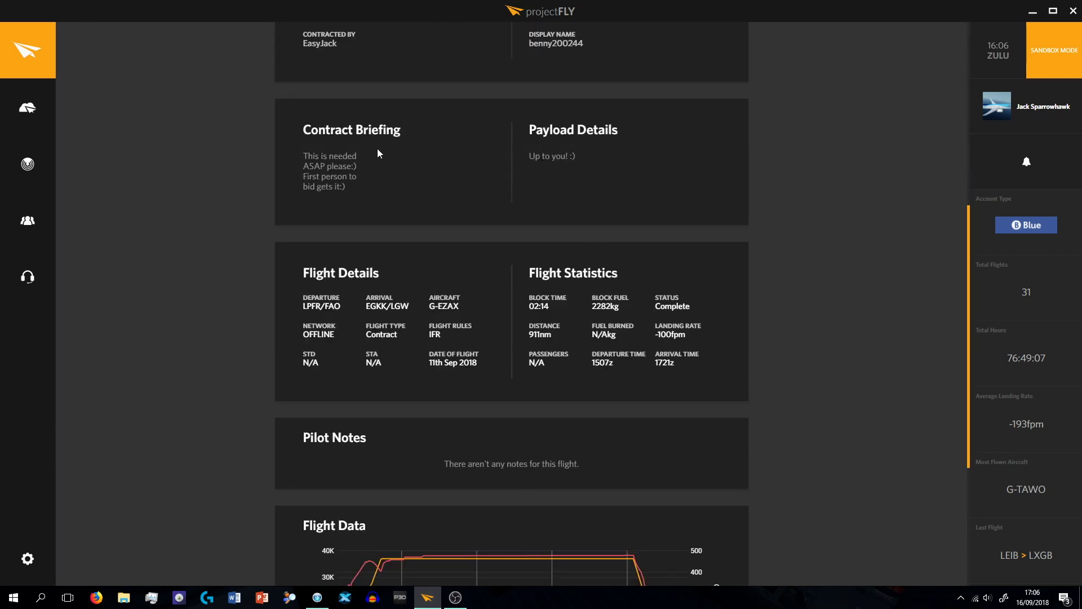
{"action": "left_click_drag", "start_coordinate": [572, 170], "coordinate": [490, 172]}
{"action": "scroll", "coordinate": [425, 230], "scroll_direction": "down", "scroll_amount": 3}
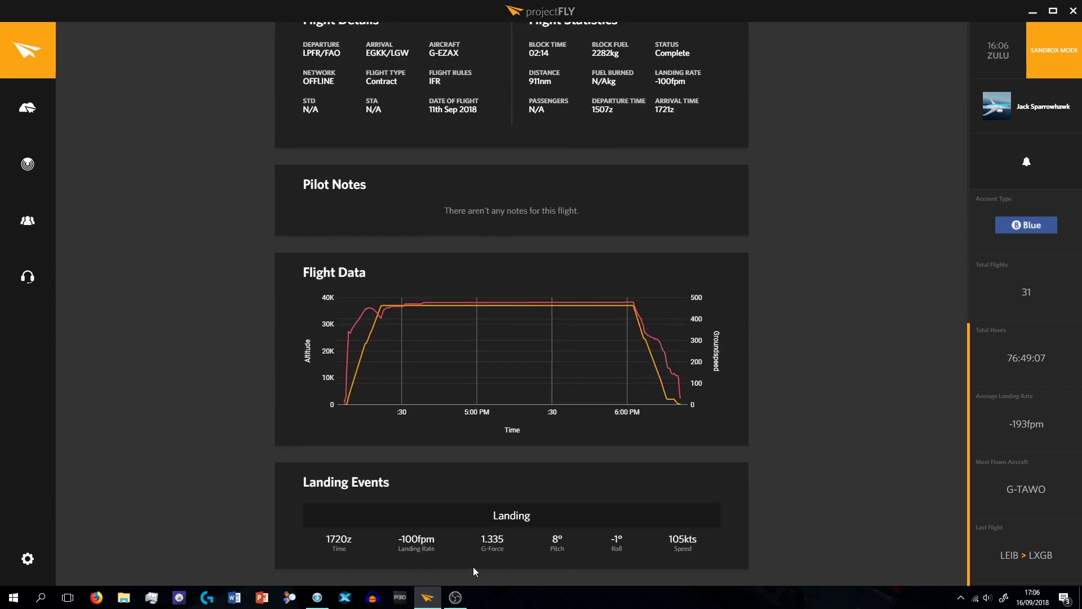
{"action": "left_click_drag", "start_coordinate": [416, 548], "coordinate": [401, 540]}
{"action": "scroll", "coordinate": [902, 485], "scroll_direction": "up", "scroll_amount": 10}
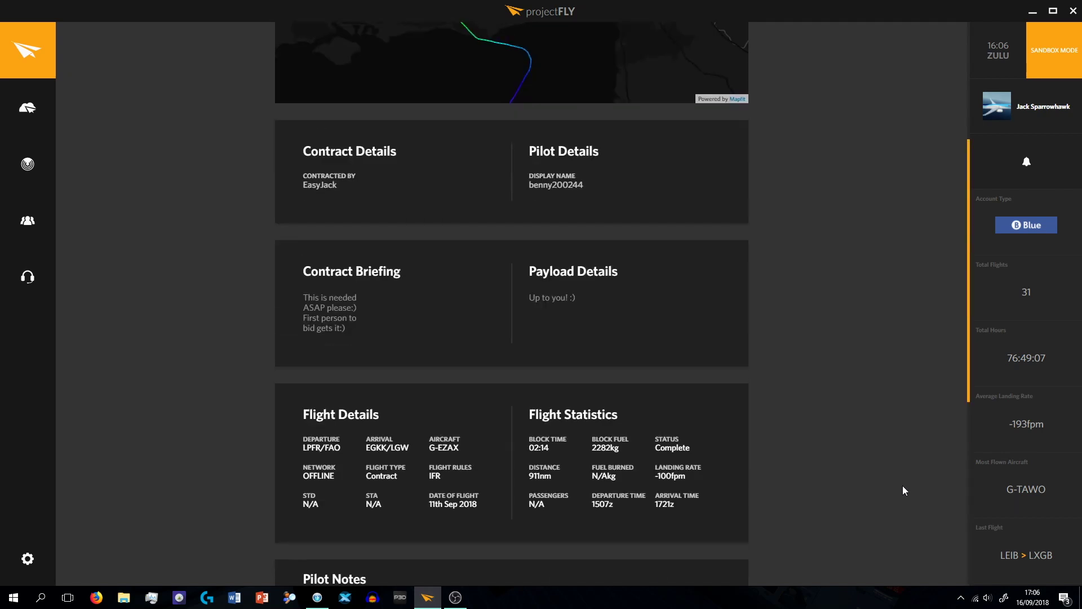
- Leave the EZY36ZD flight and its contract for the contracts list and open the Fleet page
{"action": "left_click", "coordinate": [110, 52]}
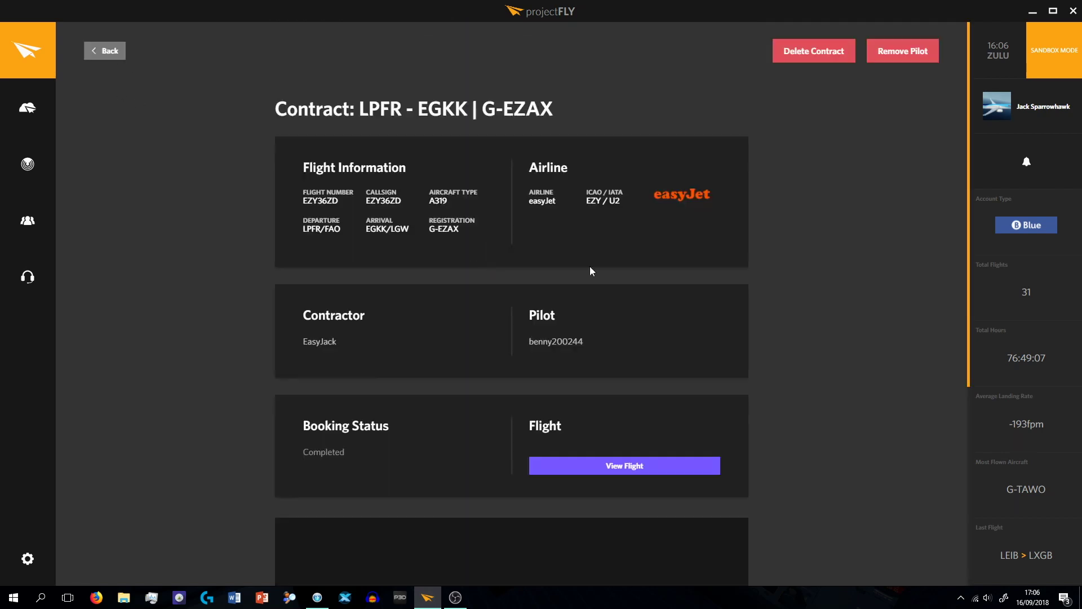
{"action": "left_click", "coordinate": [120, 53]}
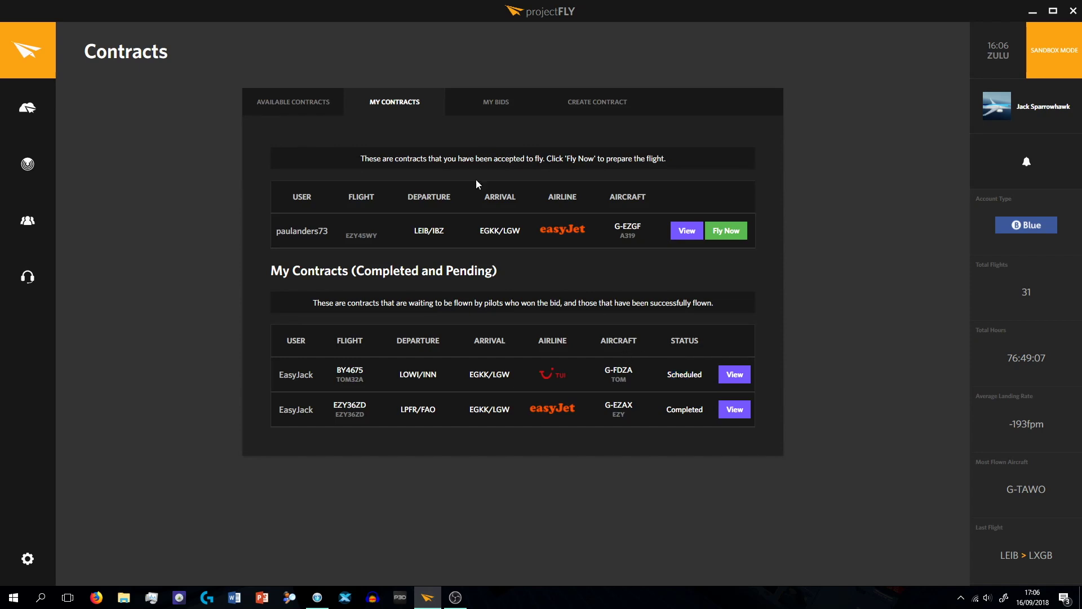
{"action": "mouse_move", "coordinate": [27, 107]}
{"action": "left_click", "coordinate": [83, 163]}
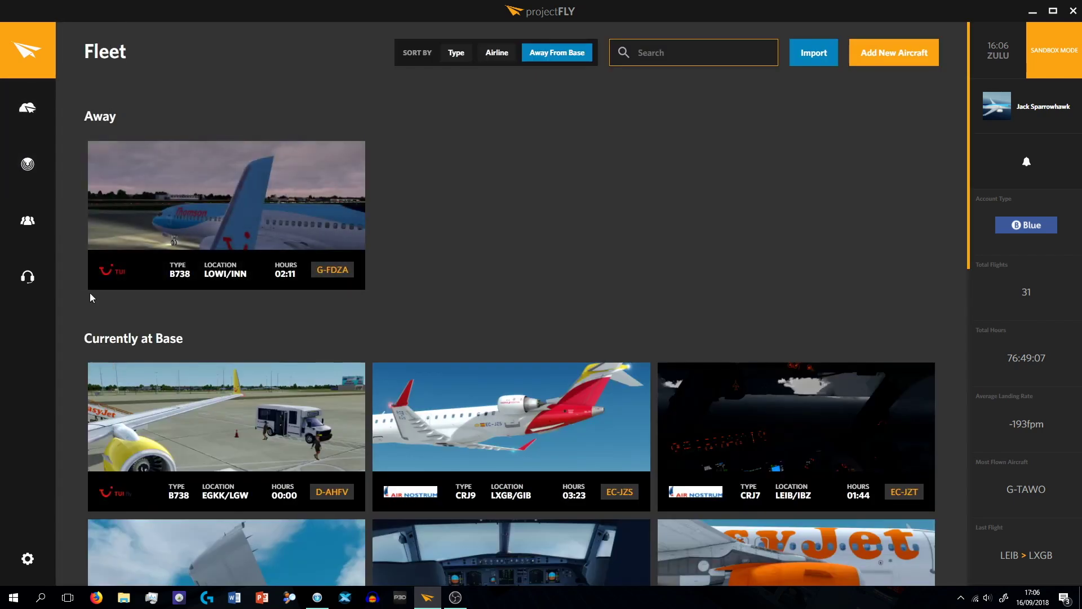
- Open the Radar and survey the live projectFLY traffic worldwide and over Europe
{"action": "left_click", "coordinate": [27, 178]}
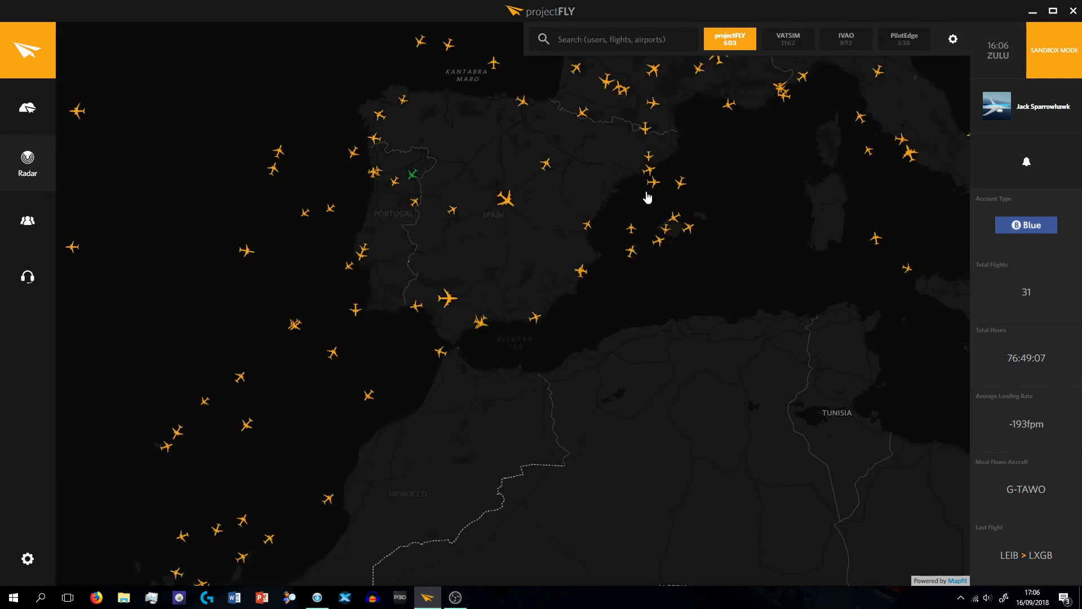
{"action": "scroll", "coordinate": [645, 195], "scroll_direction": "down", "scroll_amount": 1}
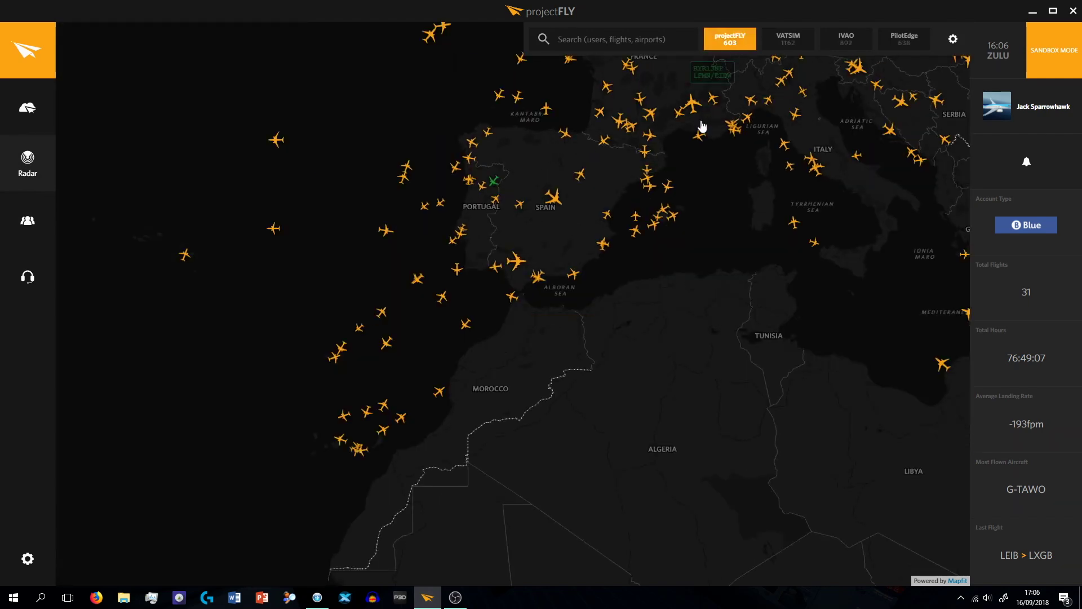
{"action": "left_click_drag", "start_coordinate": [693, 138], "coordinate": [645, 355]}
{"action": "scroll", "coordinate": [599, 222], "scroll_direction": "down", "scroll_amount": 3}
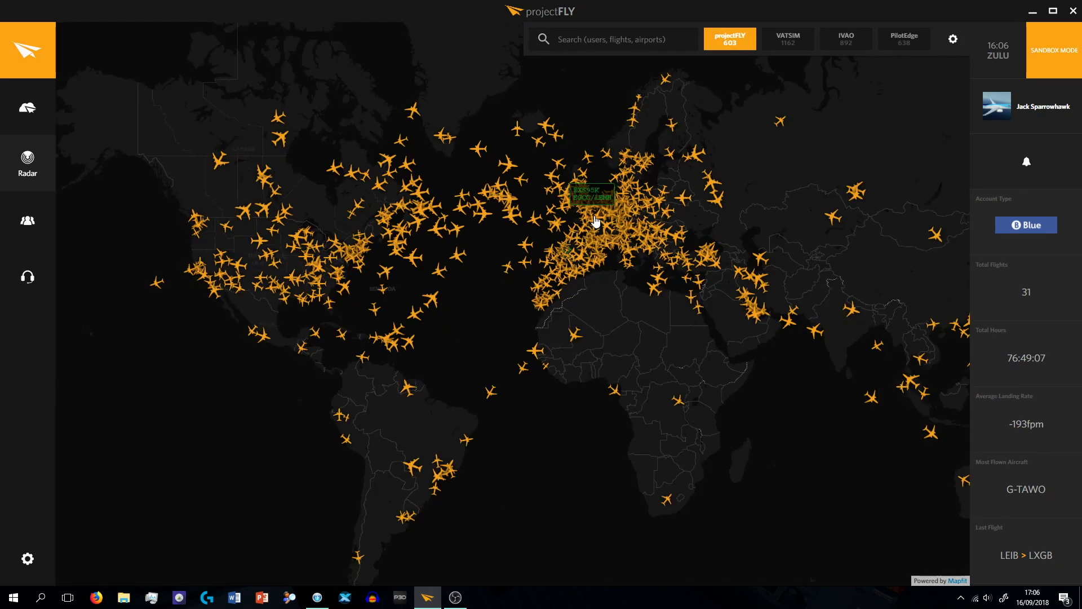
{"action": "scroll", "coordinate": [620, 225], "scroll_direction": "up", "scroll_amount": 4}
{"action": "left_click_drag", "start_coordinate": [623, 226], "coordinate": [557, 212]}
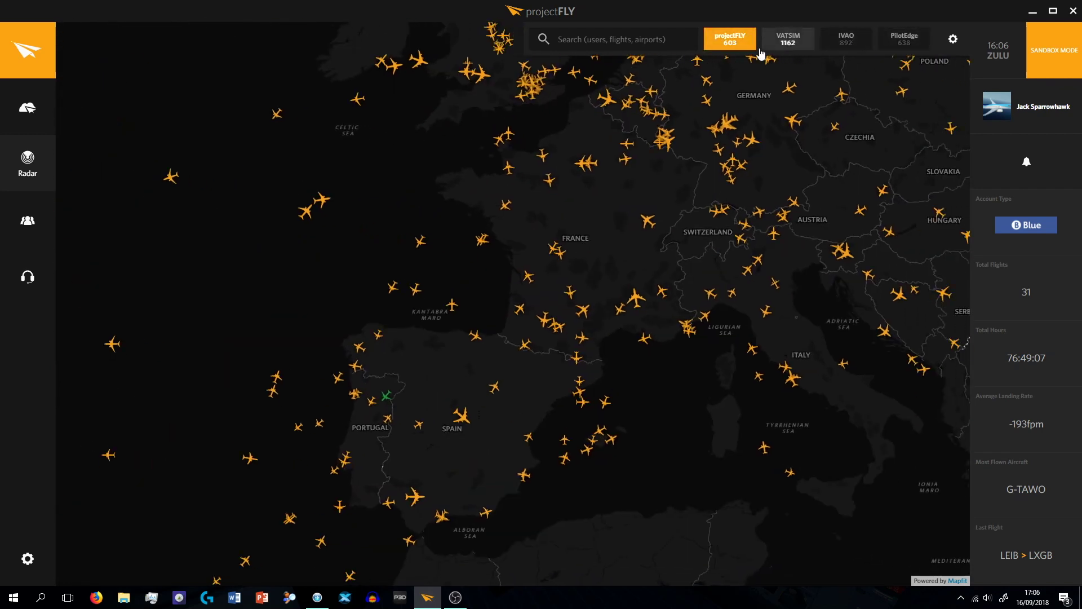
- Turn the VATSIM traffic layer on and back off on the radar map
{"action": "left_click_drag", "start_coordinate": [631, 132], "coordinate": [633, 217]}
{"action": "left_click", "coordinate": [788, 38]}
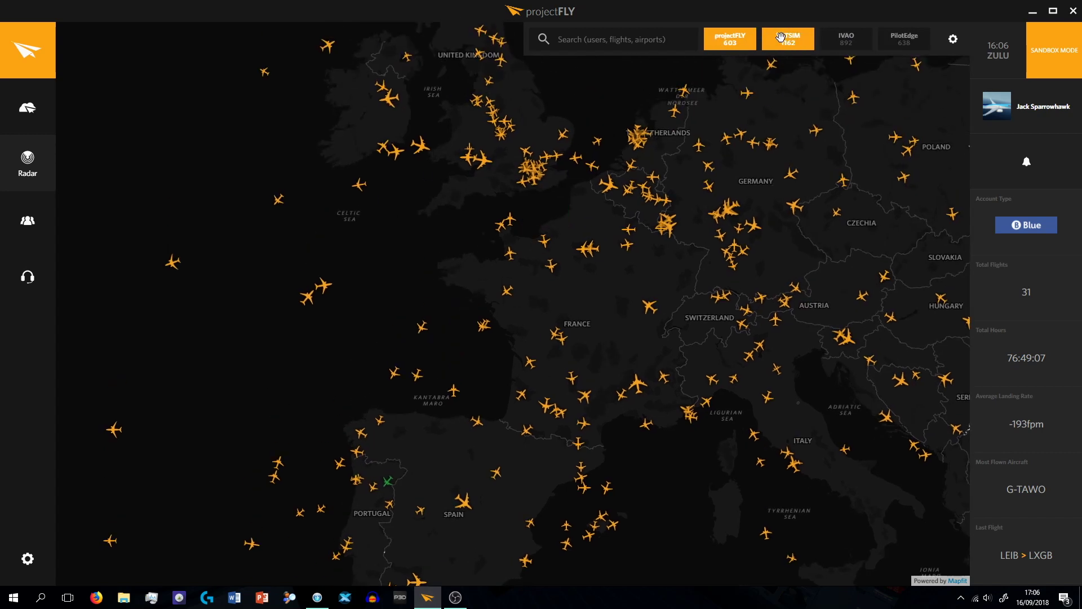
{"action": "left_click", "coordinate": [802, 48]}
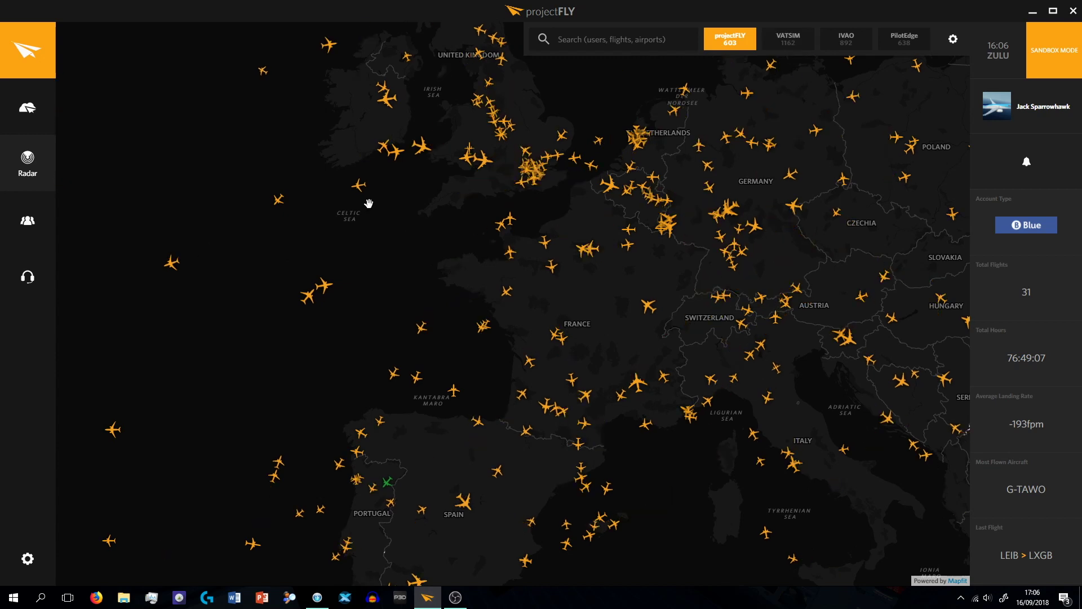
{"action": "left_click_drag", "start_coordinate": [424, 277], "coordinate": [419, 206]}
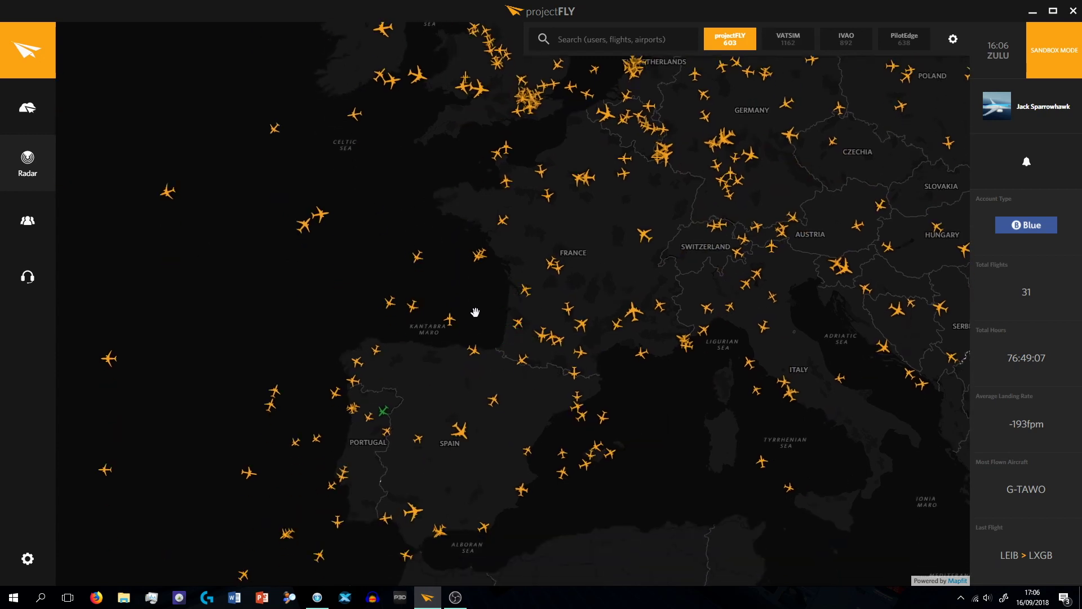
- View the EZY43WF flight from Gibraltar to Bristol and examine its status and estimated time enroute
{"action": "mouse_move", "coordinate": [449, 320]}
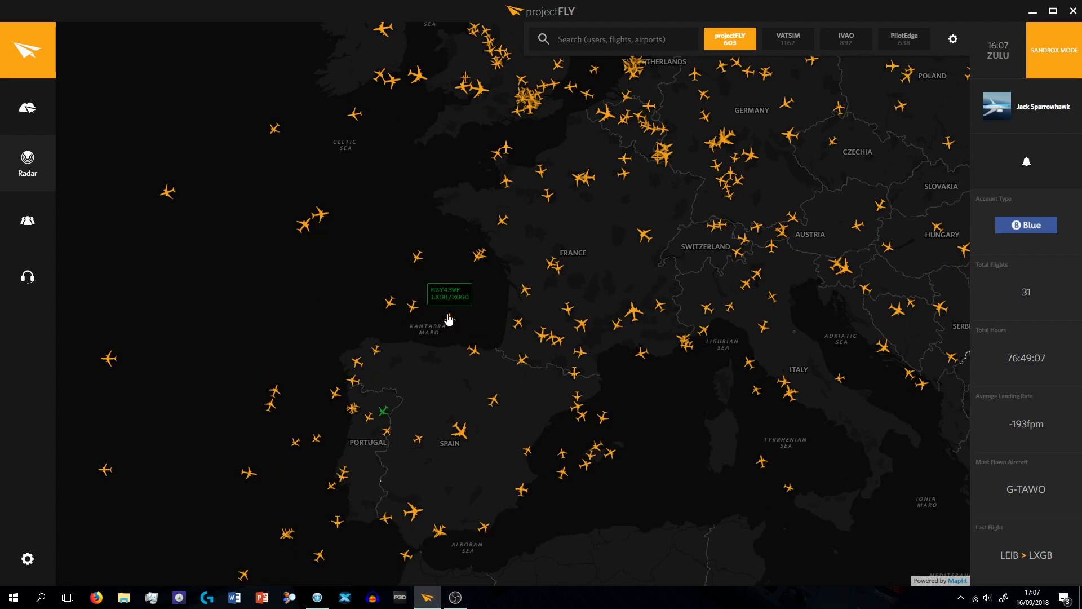
{"action": "left_click", "coordinate": [449, 319]}
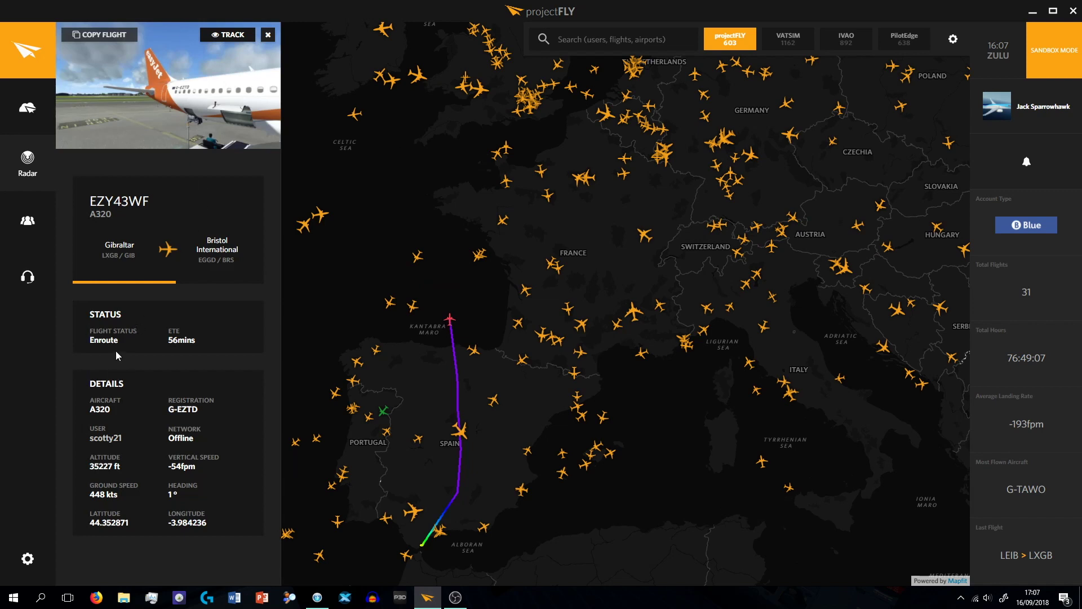
{"action": "left_click_drag", "start_coordinate": [160, 342], "coordinate": [196, 340]}
{"action": "left_click", "coordinate": [194, 341]}
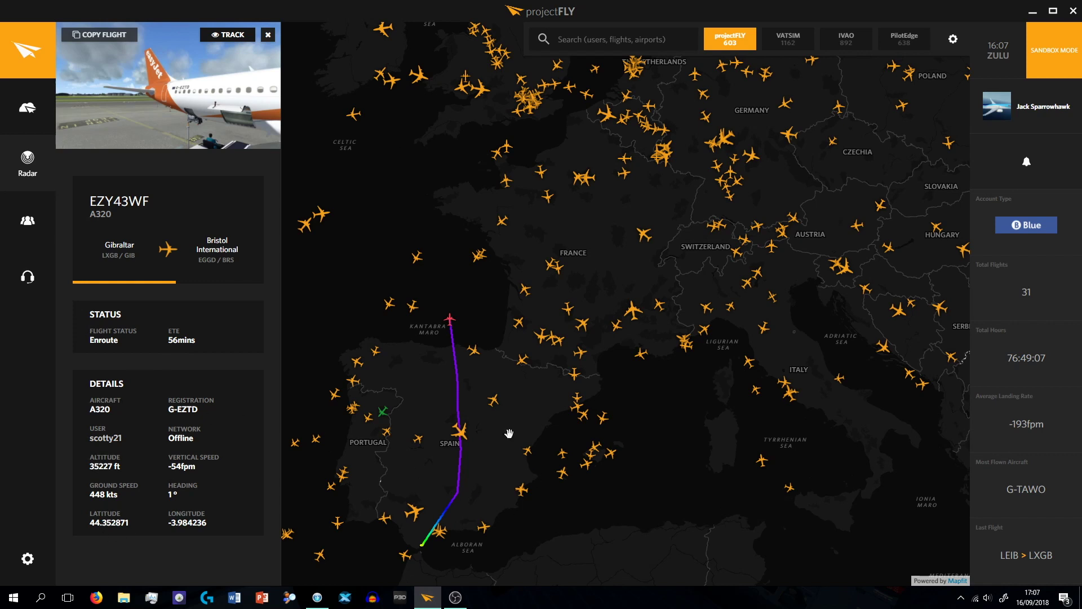
- Examine EZY43WF's taxi and takeoff track at Gibraltar airport and its full route on the map
{"action": "scroll", "coordinate": [461, 437], "scroll_direction": "up", "scroll_amount": 5}
{"action": "scroll", "coordinate": [432, 363], "scroll_direction": "up", "scroll_amount": 6}
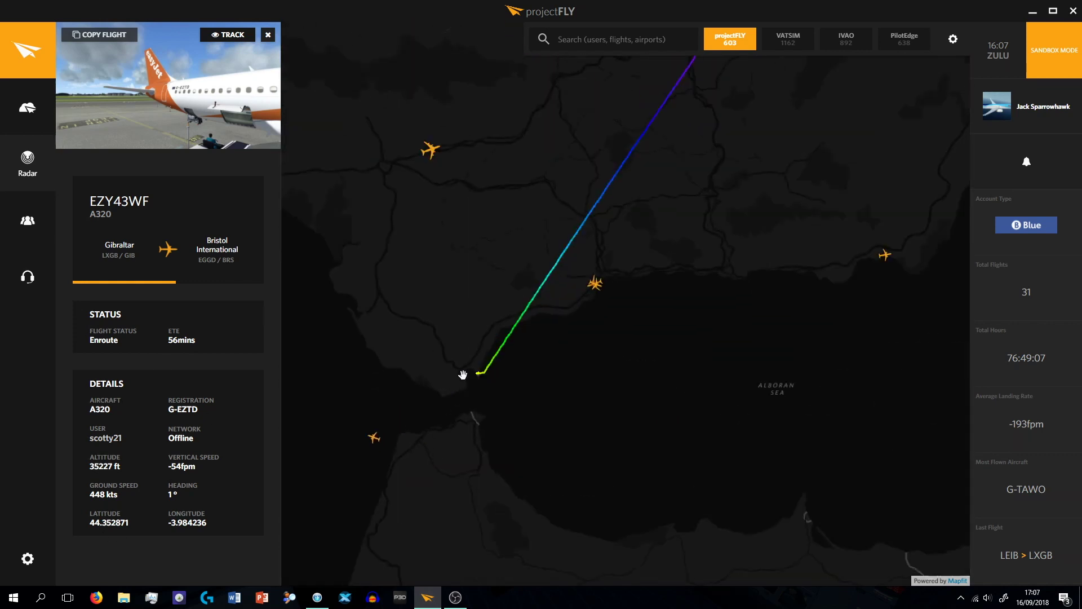
{"action": "scroll", "coordinate": [514, 356], "scroll_direction": "up", "scroll_amount": 5}
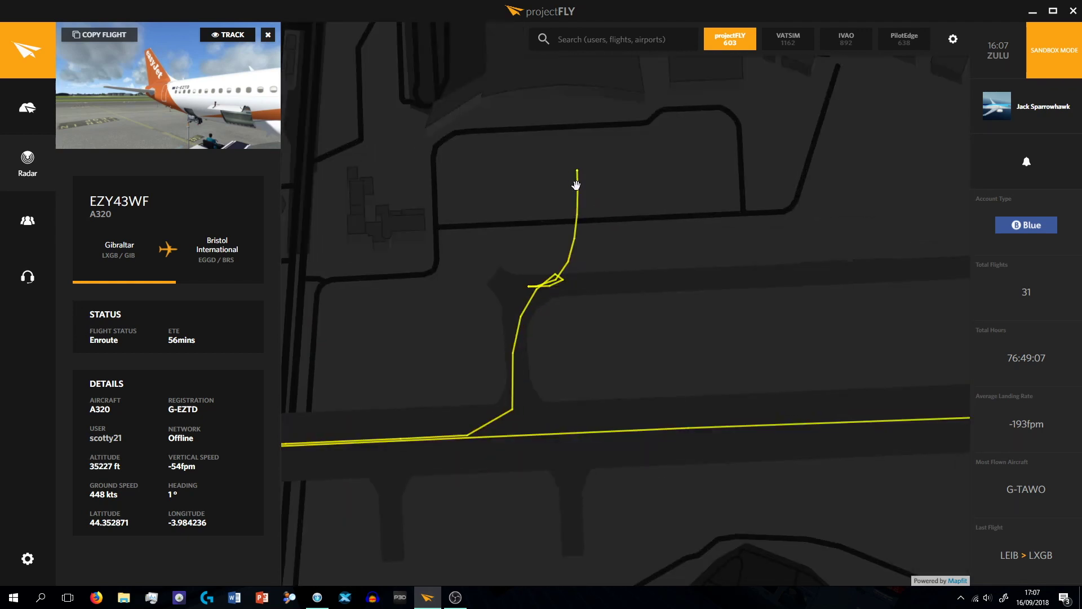
{"action": "scroll", "coordinate": [552, 276], "scroll_direction": "up", "scroll_amount": 2}
{"action": "scroll", "coordinate": [552, 281], "scroll_direction": "up", "scroll_amount": 2}
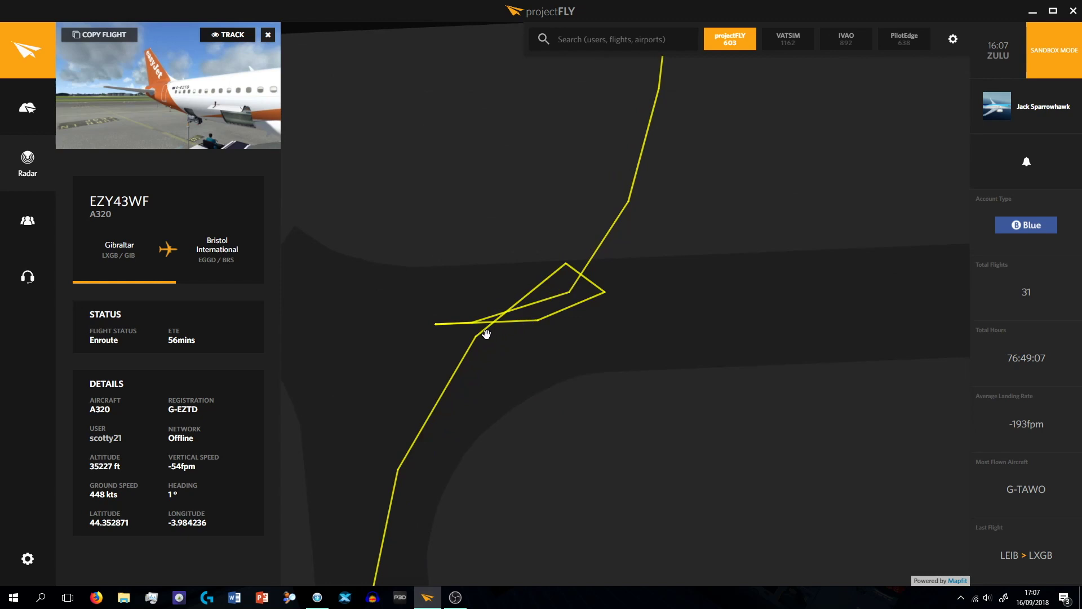
{"action": "scroll", "coordinate": [484, 337], "scroll_direction": "down", "scroll_amount": 10}
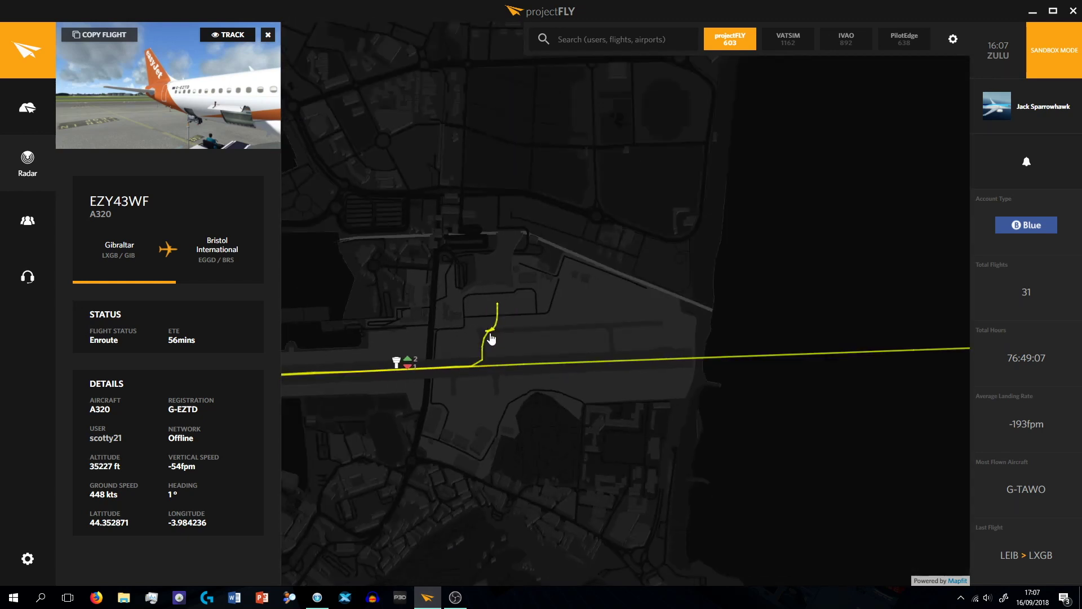
{"action": "scroll", "coordinate": [570, 110], "scroll_direction": "down", "scroll_amount": 10}
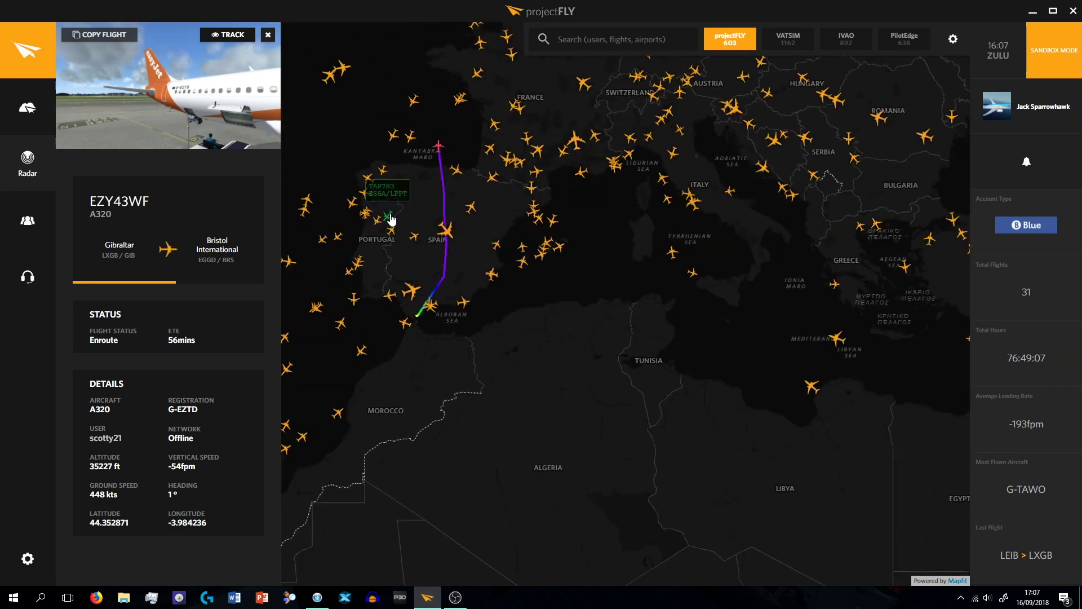
- View the VATSIM flight TAP783 to Lisbon and inspect its details and position over Portugal
{"action": "left_click", "coordinate": [387, 219]}
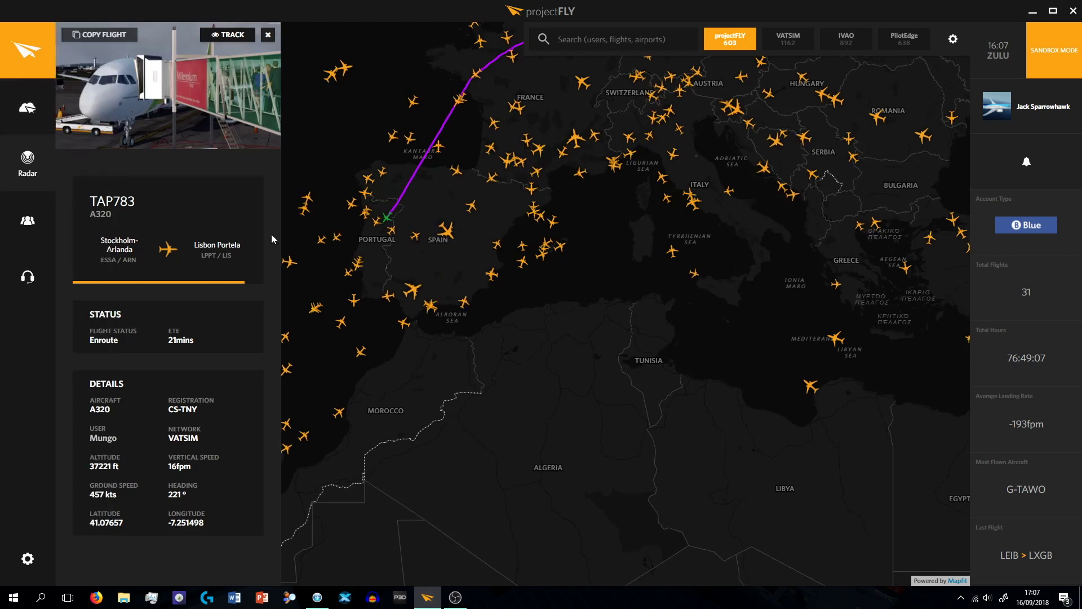
{"action": "scroll", "coordinate": [394, 218], "scroll_direction": "up", "scroll_amount": 5}
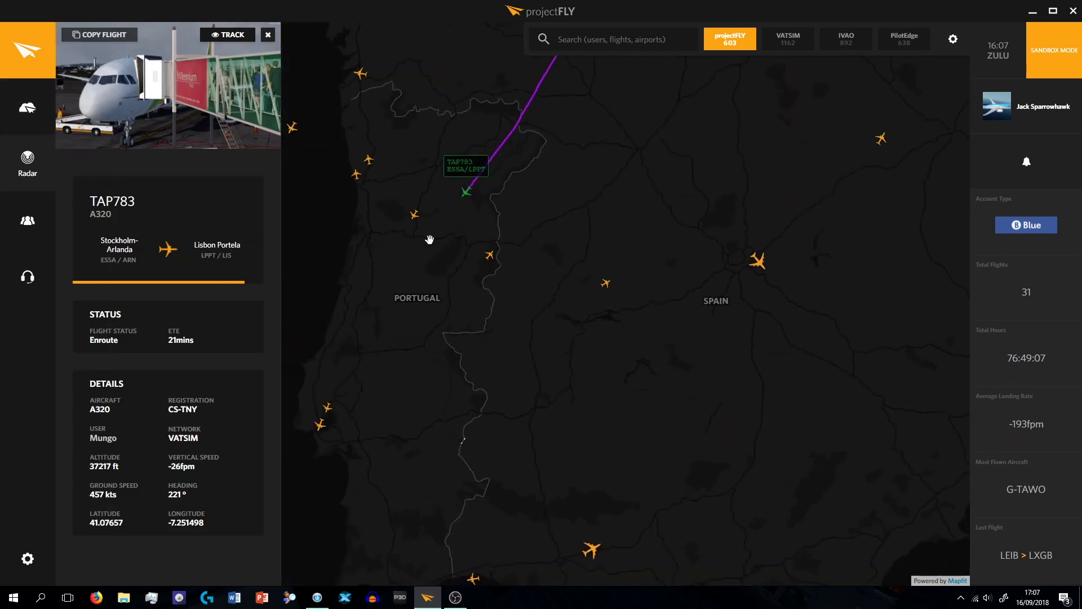
{"action": "scroll", "coordinate": [559, 218], "scroll_direction": "down", "scroll_amount": 3}
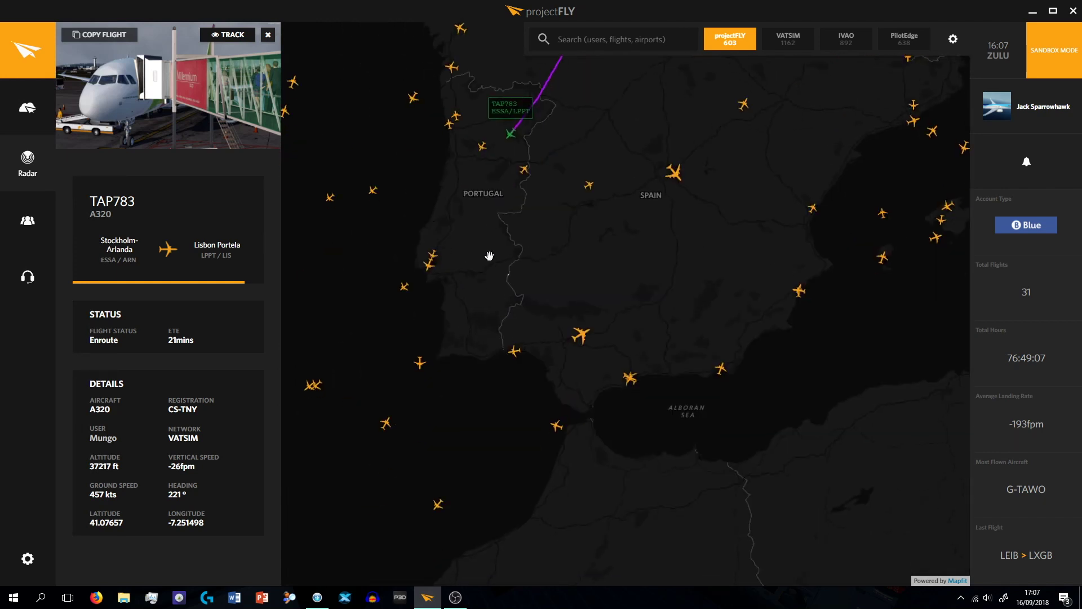
{"action": "scroll", "coordinate": [602, 265], "scroll_direction": "down", "scroll_amount": 4}
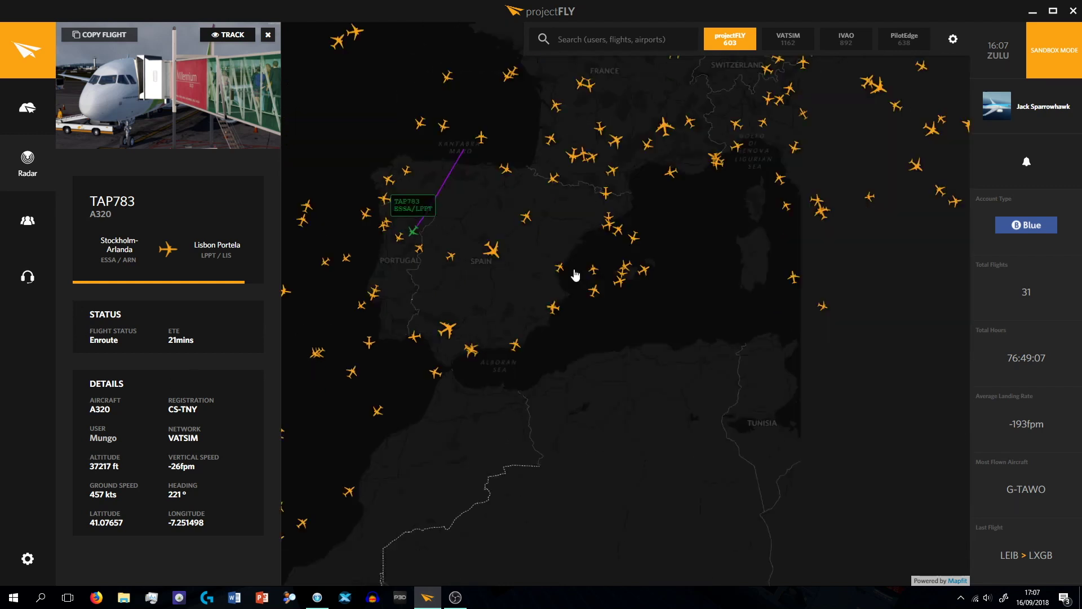
- Inspect TAP783's ground and departure track at Stockholm-Arlanda and its route out of Sweden
{"action": "scroll", "coordinate": [538, 234], "scroll_direction": "up", "scroll_amount": 7}
{"action": "scroll", "coordinate": [724, 319], "scroll_direction": "up", "scroll_amount": 4}
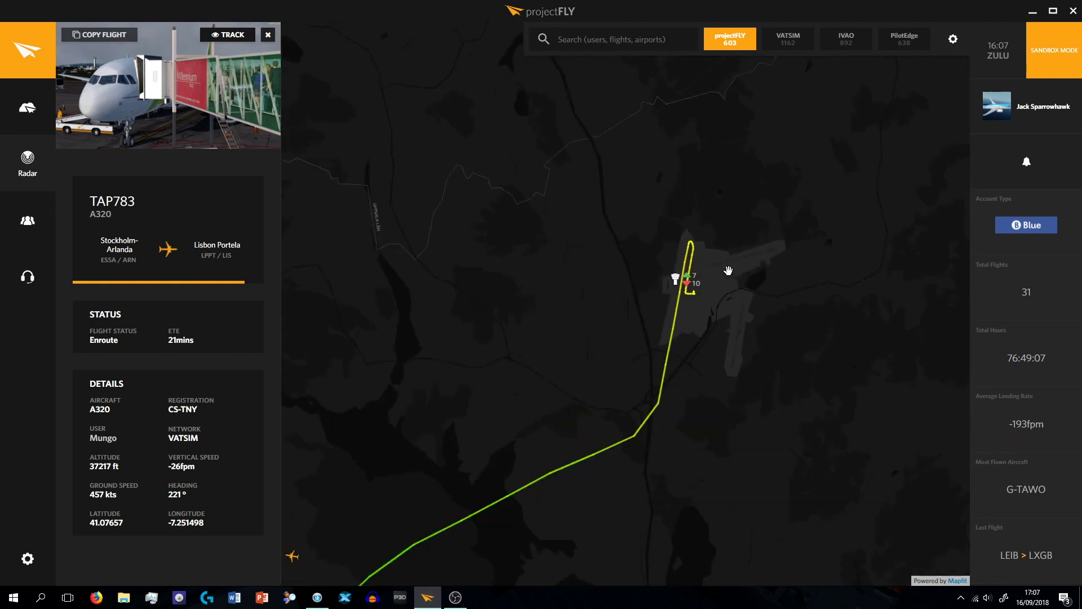
{"action": "scroll", "coordinate": [616, 179], "scroll_direction": "down", "scroll_amount": 5}
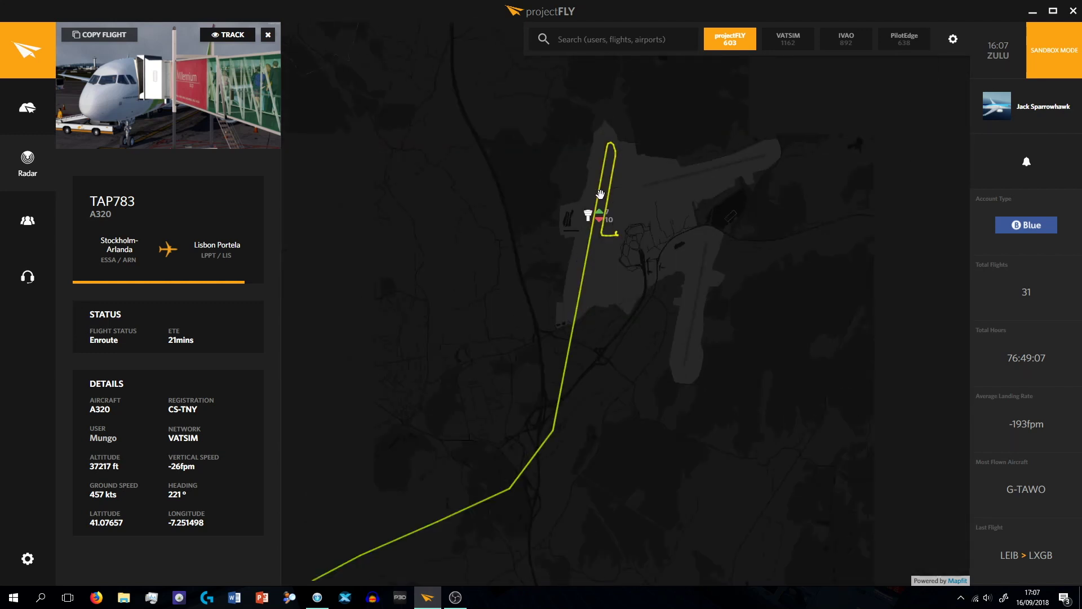
{"action": "scroll", "coordinate": [367, 468], "scroll_direction": "down", "scroll_amount": 2}
{"action": "scroll", "coordinate": [367, 468], "scroll_direction": "down", "scroll_amount": 3}
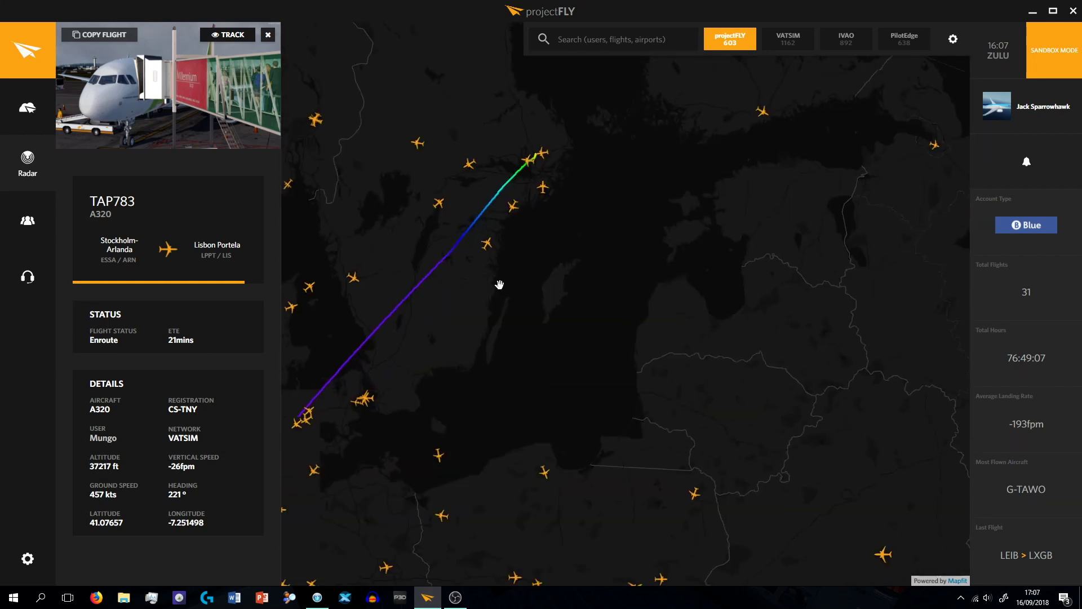
- Review TAP783's vertical speed, select a neighbouring flight over Portugal, and return to TAP783 to view its whole track
{"action": "left_click_drag", "start_coordinate": [190, 478], "coordinate": [152, 470]}
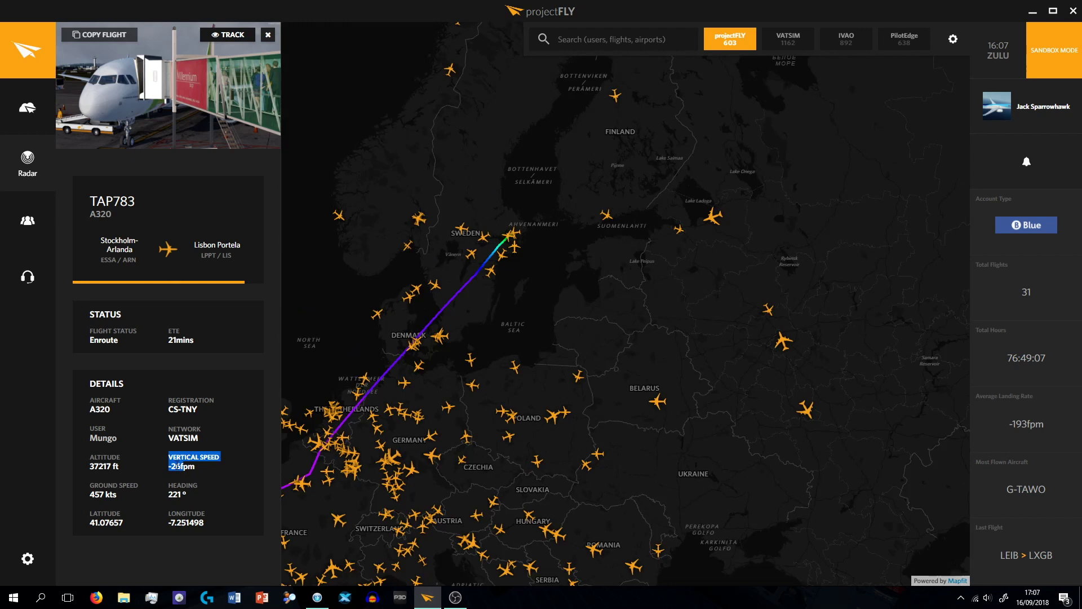
{"action": "left_click", "coordinate": [301, 457]}
{"action": "left_click", "coordinate": [432, 428]}
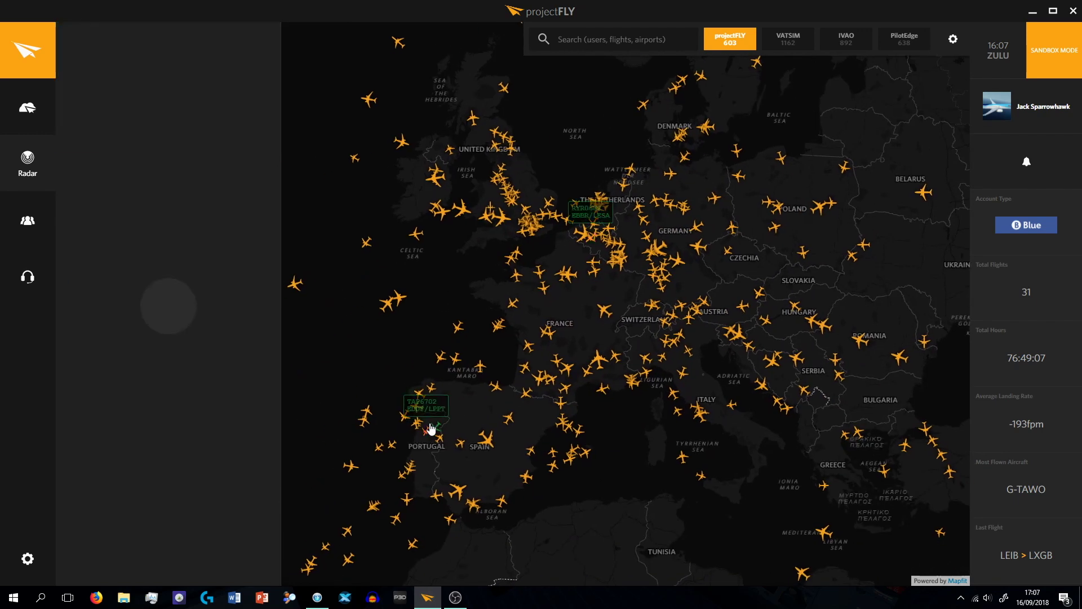
{"action": "left_click", "coordinate": [438, 426]}
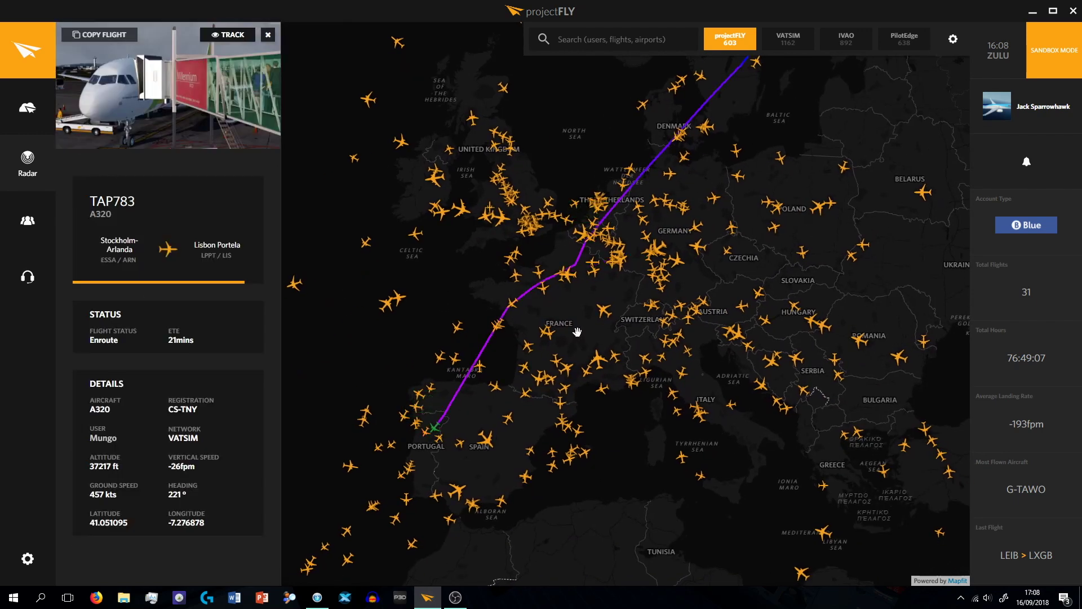
{"action": "scroll", "coordinate": [551, 403], "scroll_direction": "up", "scroll_amount": 5}
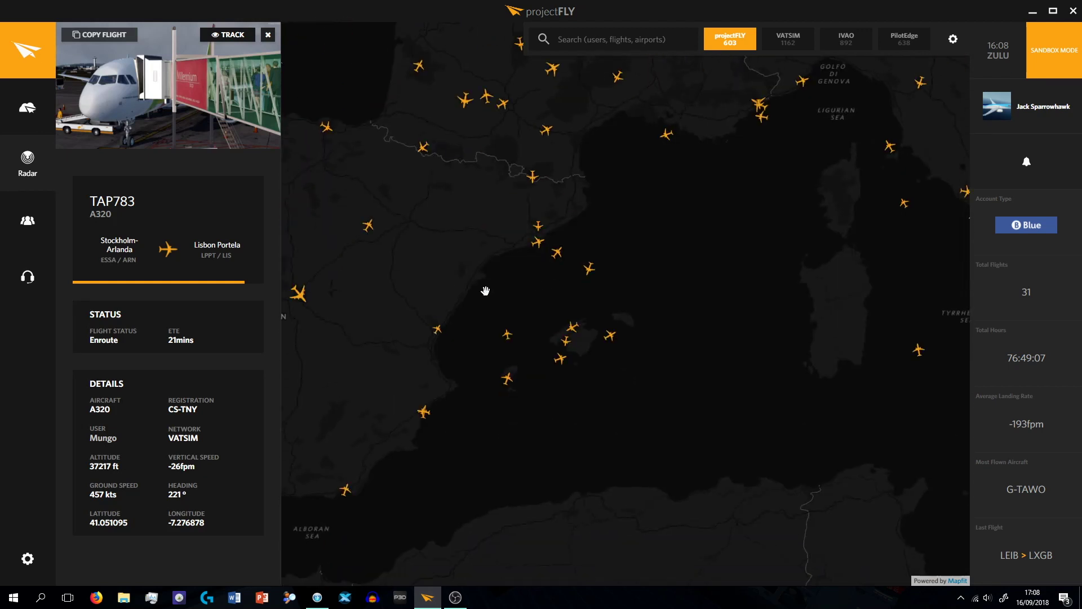
{"action": "scroll", "coordinate": [469, 296], "scroll_direction": "down", "scroll_amount": 5}
- Open the Community forum and look through its news, feedback, bug reporting, discussion and media categories
{"action": "mouse_move", "coordinate": [6, 130]}
{"action": "left_click", "coordinate": [27, 221]}
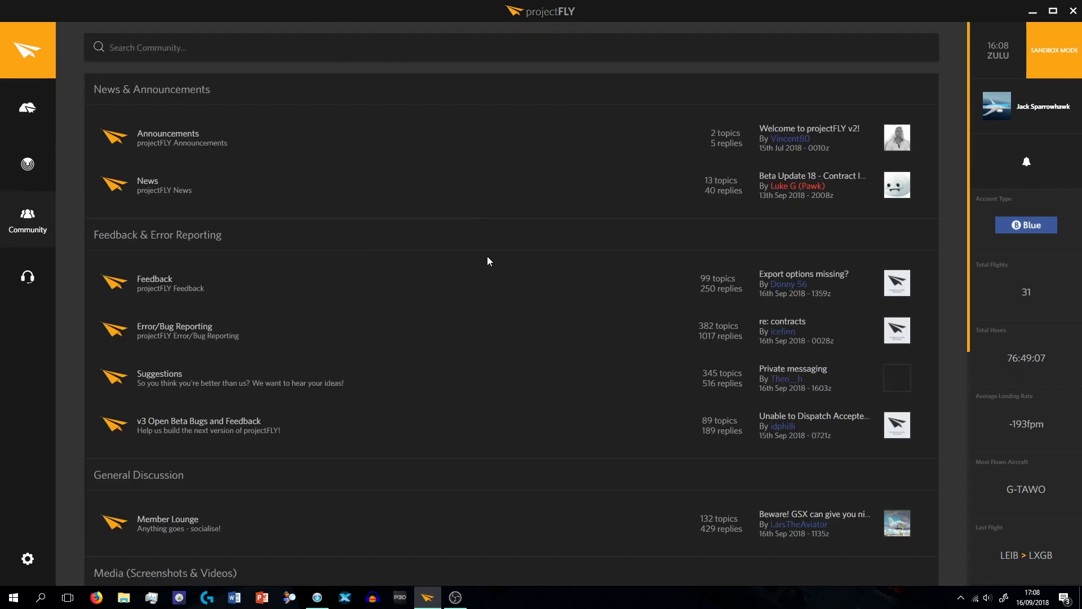
{"action": "scroll", "coordinate": [335, 228], "scroll_direction": "down", "scroll_amount": 5}
{"action": "scroll", "coordinate": [332, 229], "scroll_direction": "up", "scroll_amount": 4}
{"action": "scroll", "coordinate": [191, 267], "scroll_direction": "up", "scroll_amount": 1}
{"action": "scroll", "coordinate": [476, 251], "scroll_direction": "down", "scroll_amount": 6}
{"action": "scroll", "coordinate": [476, 253], "scroll_direction": "up", "scroll_amount": 6}
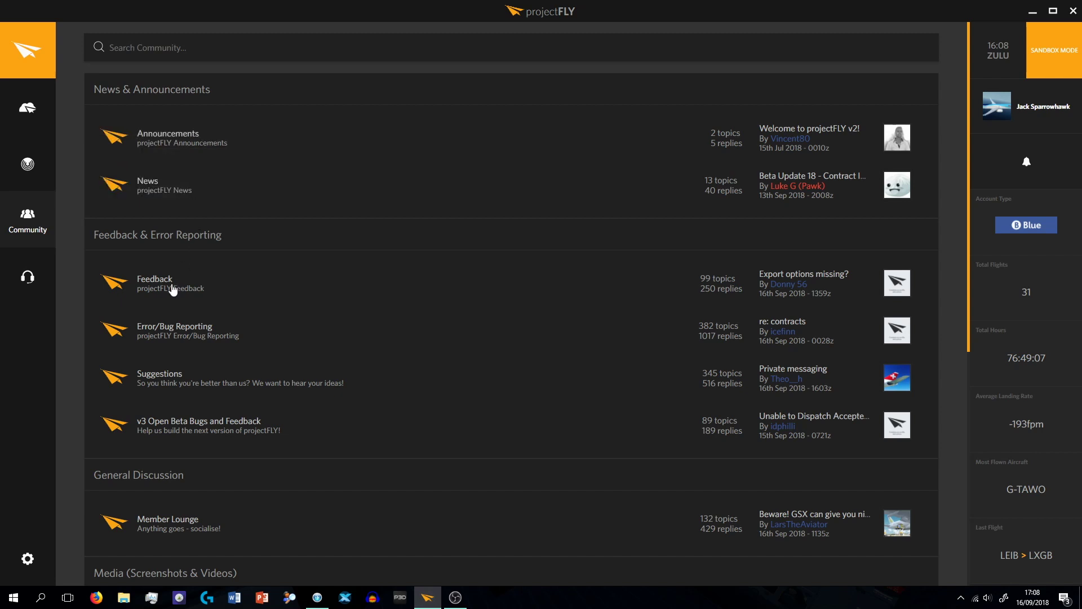
- View the My Tickets support page and open the Support help page with its problem search ready for input
{"action": "mouse_move", "coordinate": [27, 277]}
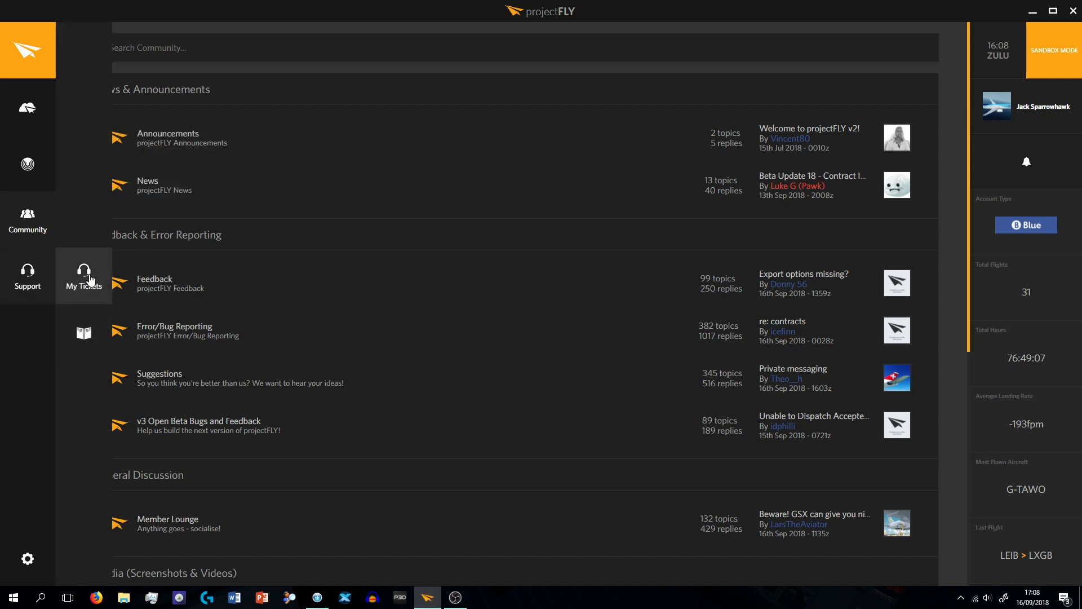
{"action": "left_click", "coordinate": [89, 278]}
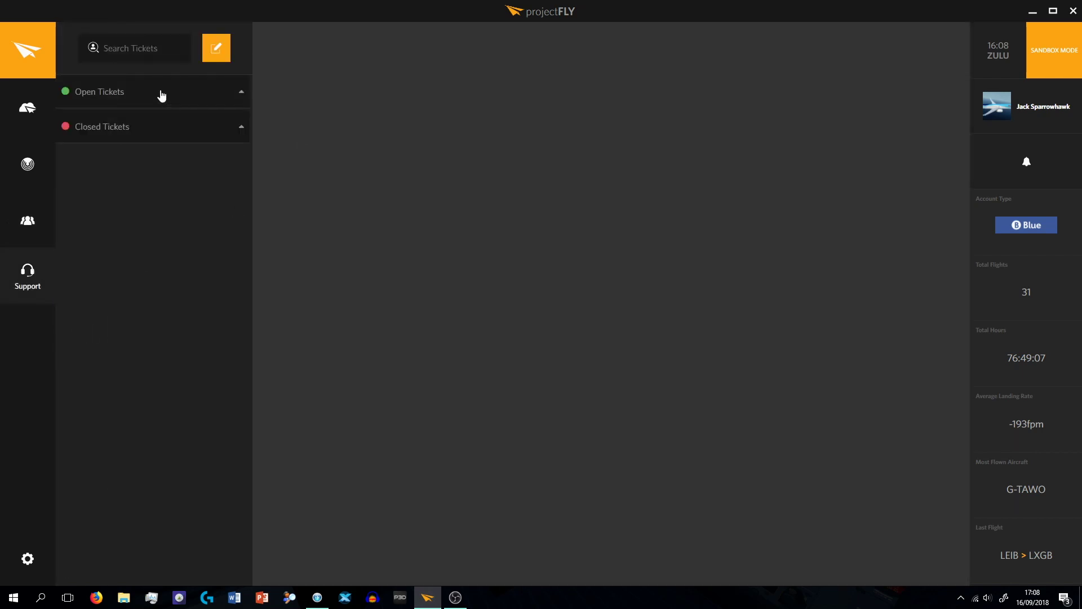
{"action": "mouse_move", "coordinate": [46, 267]}
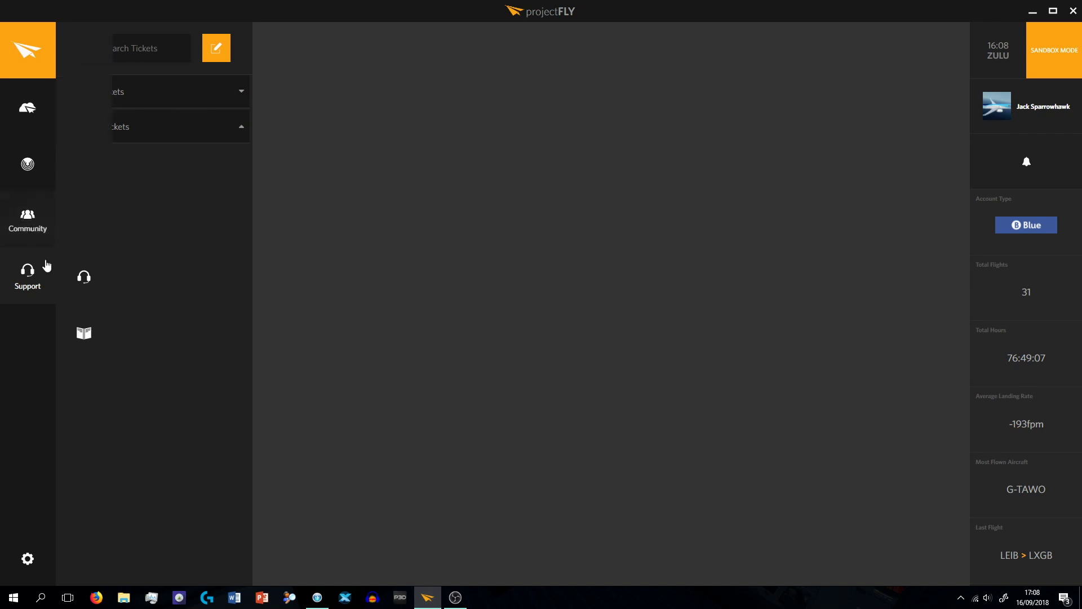
{"action": "left_click", "coordinate": [82, 337]}
{"action": "left_click", "coordinate": [383, 146]}
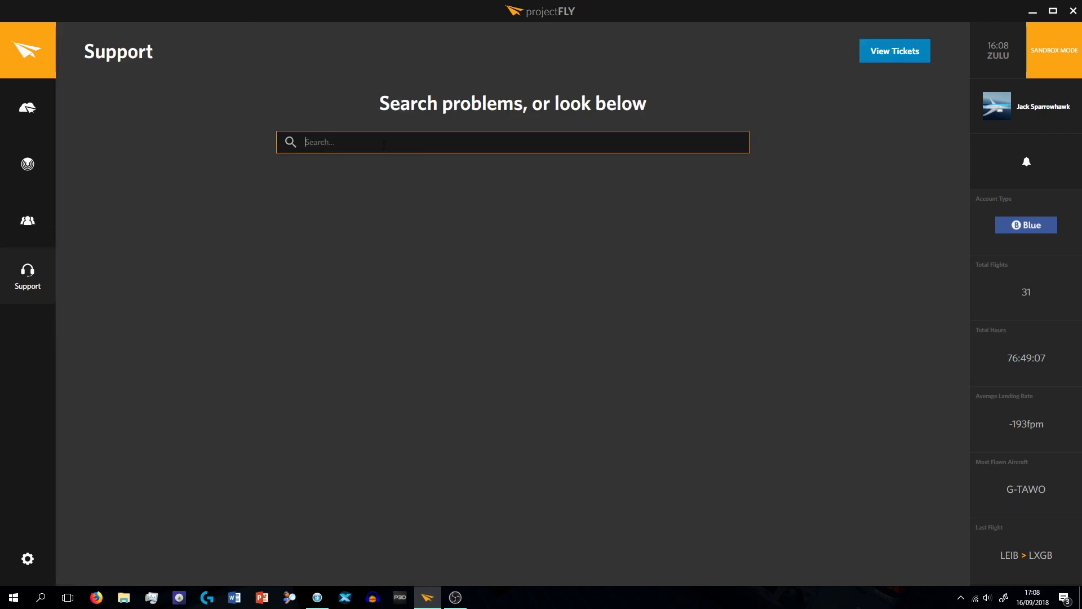
- Search the support help for "How do I add an aircraft" and open the support tickets
{"action": "type", "text": "How do I add an aircraft"}
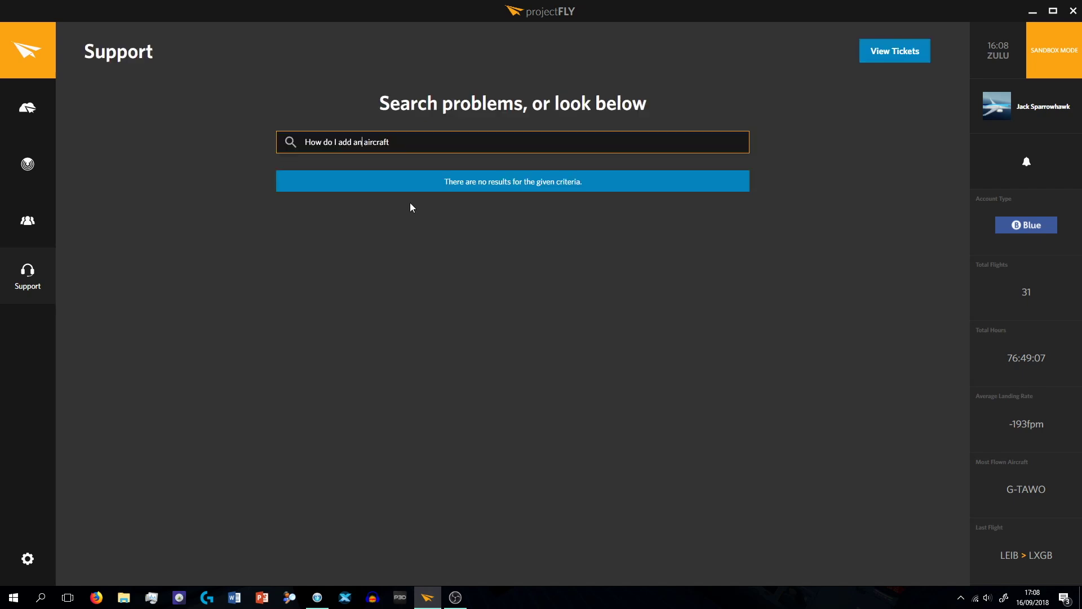
{"action": "left_click", "coordinate": [894, 50]}
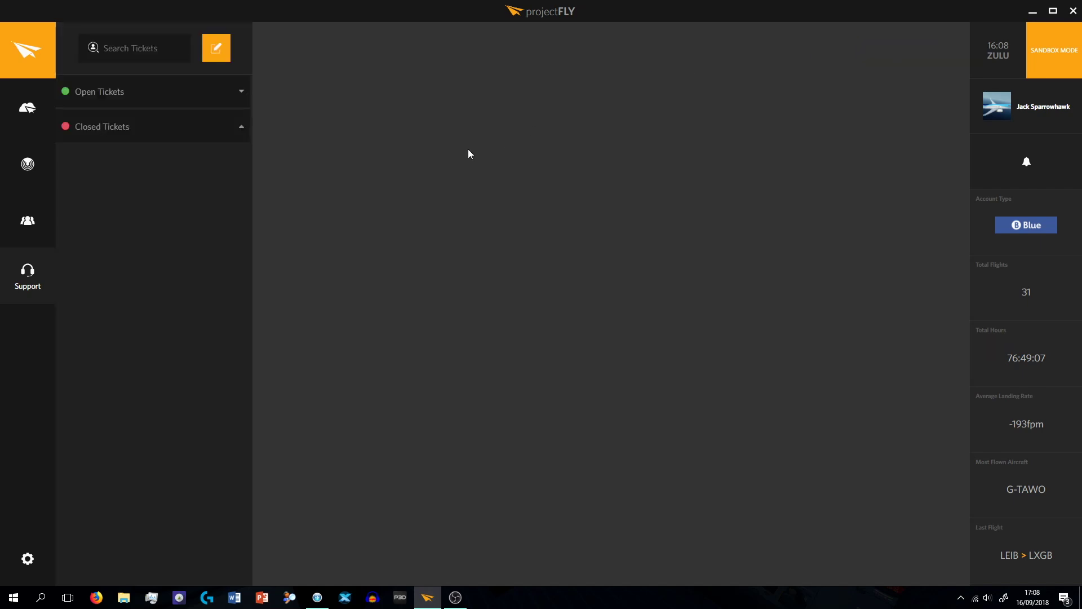
- Return to the Stratus dashboard and look over its flying-now list, news, NOTAMs and flight map
{"action": "mouse_move", "coordinate": [39, 112]}
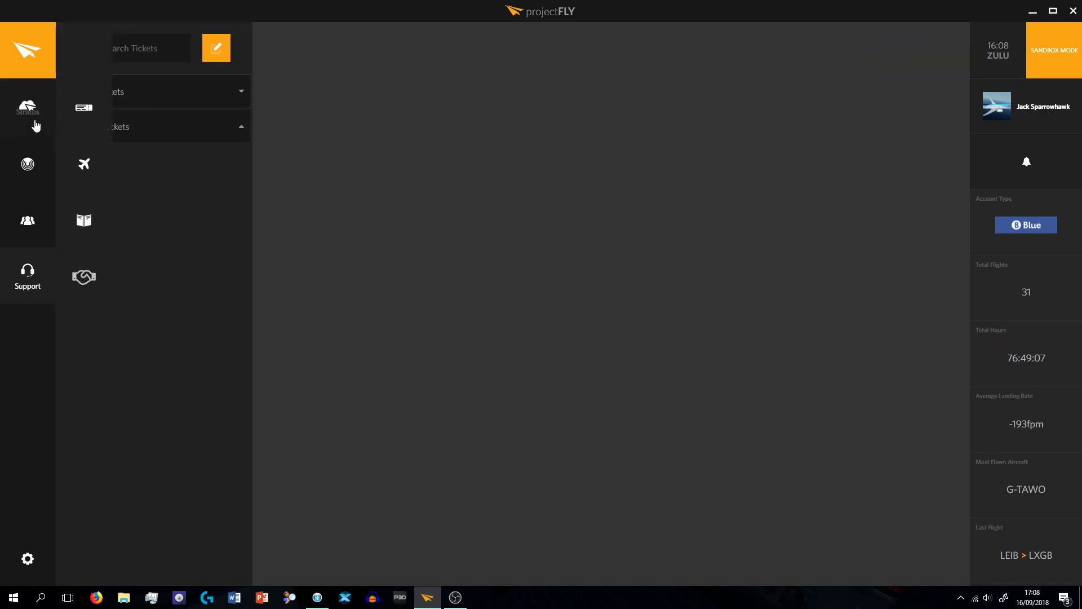
{"action": "left_click", "coordinate": [27, 106]}
{"action": "scroll", "coordinate": [881, 252], "scroll_direction": "down", "scroll_amount": 1}
{"action": "scroll", "coordinate": [816, 215], "scroll_direction": "down", "scroll_amount": 1}
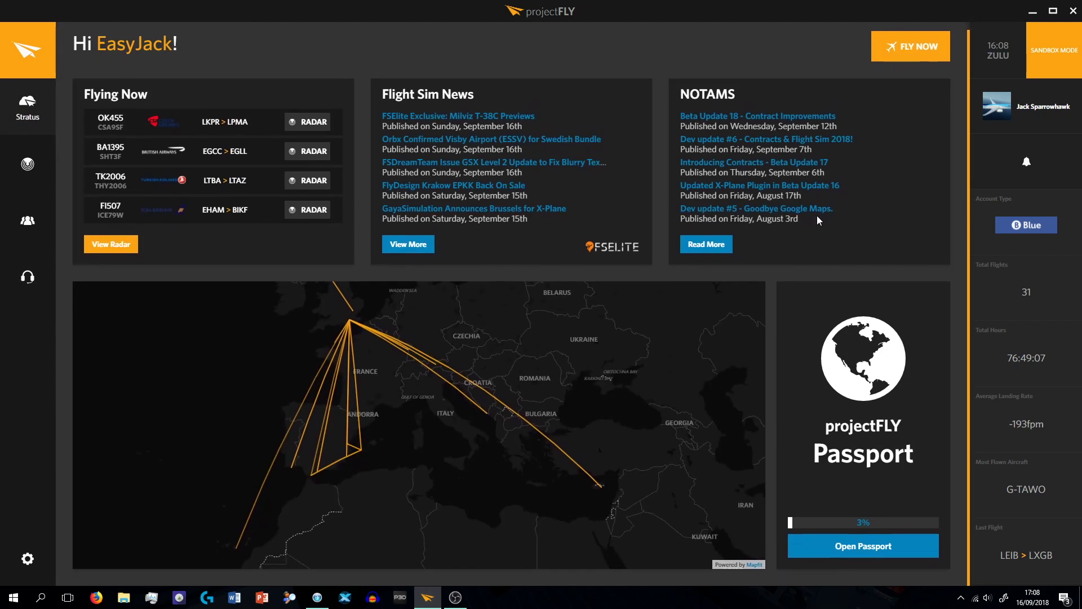
{"action": "scroll", "coordinate": [817, 216], "scroll_direction": "up", "scroll_amount": 2}
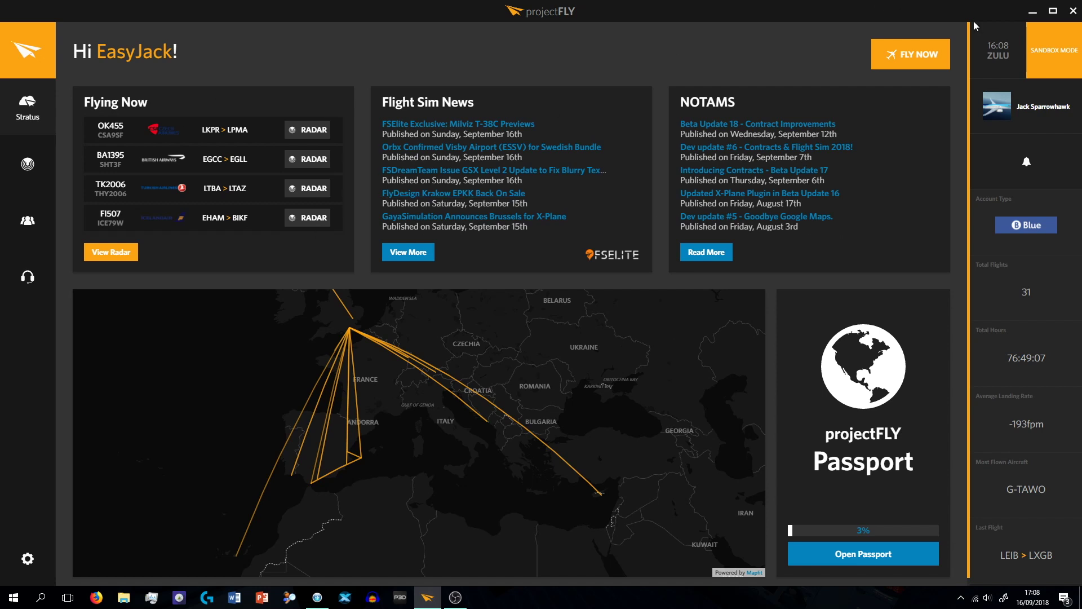
- Close projectFLY and switch to the VAT-Spy window running in the background
{"action": "left_click", "coordinate": [1073, 11]}
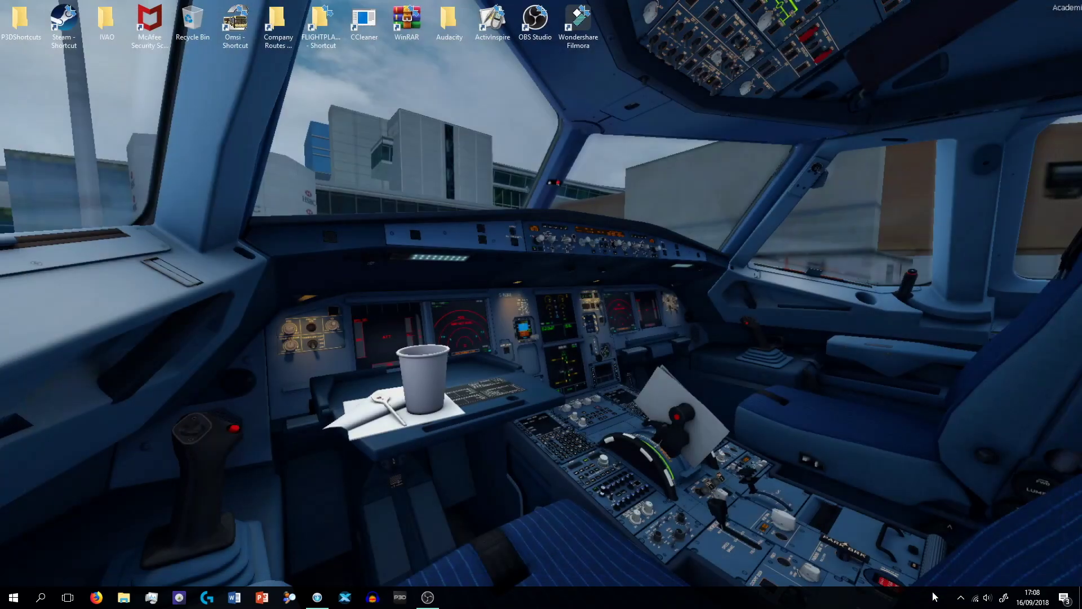
{"action": "left_click", "coordinate": [960, 597]}
{"action": "right_click", "coordinate": [937, 573]}
{"action": "left_click", "coordinate": [964, 567]}
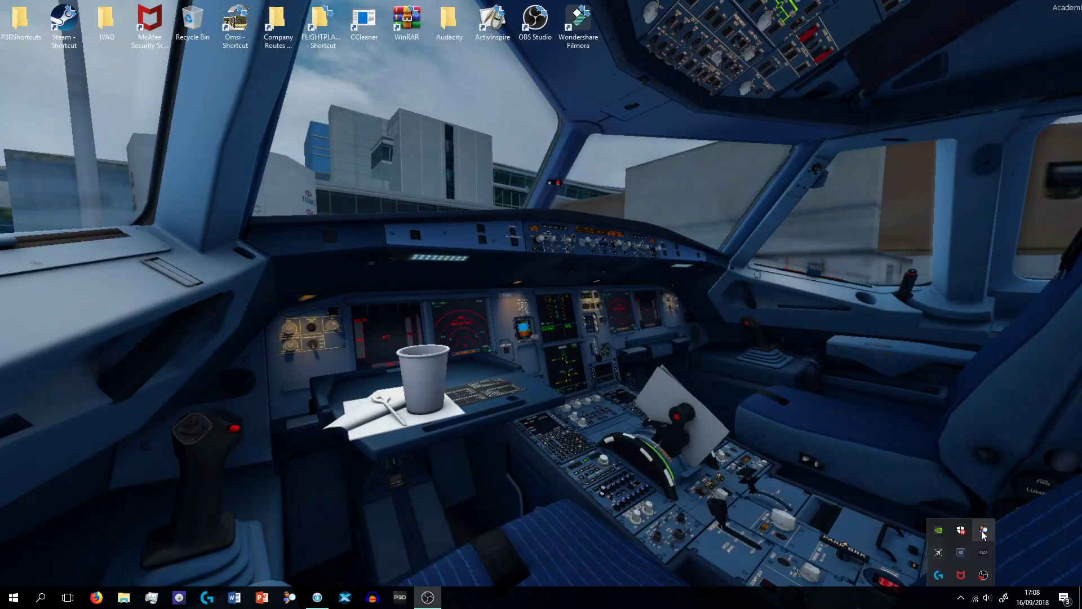
{"action": "left_click", "coordinate": [984, 532]}
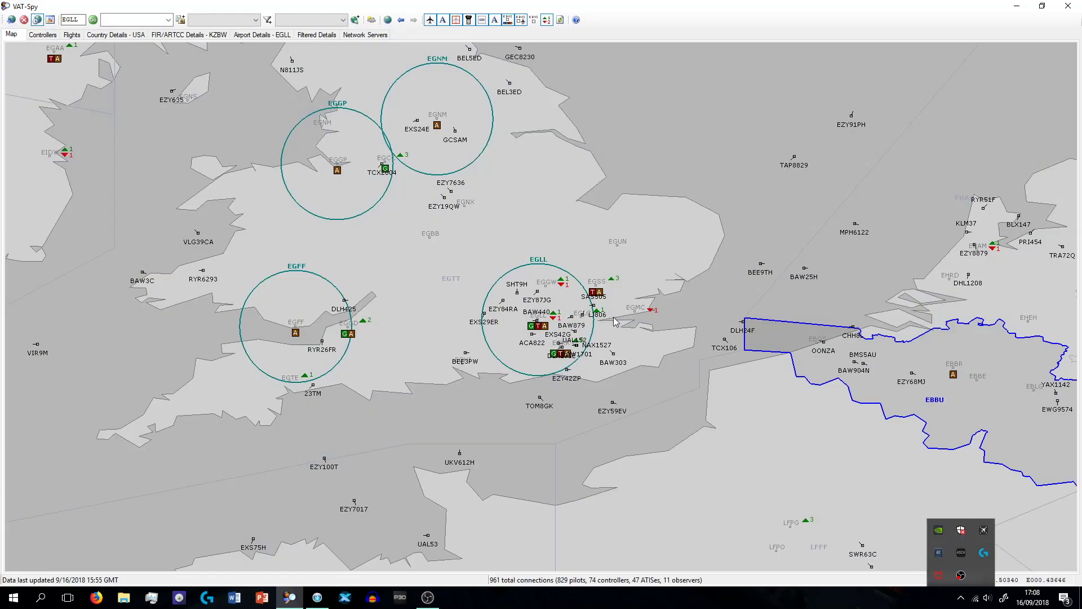
- Survey the online traffic over the British Isles and western Europe and check flight BAW3C's details
{"action": "scroll", "coordinate": [614, 320], "scroll_direction": "down", "scroll_amount": 2}
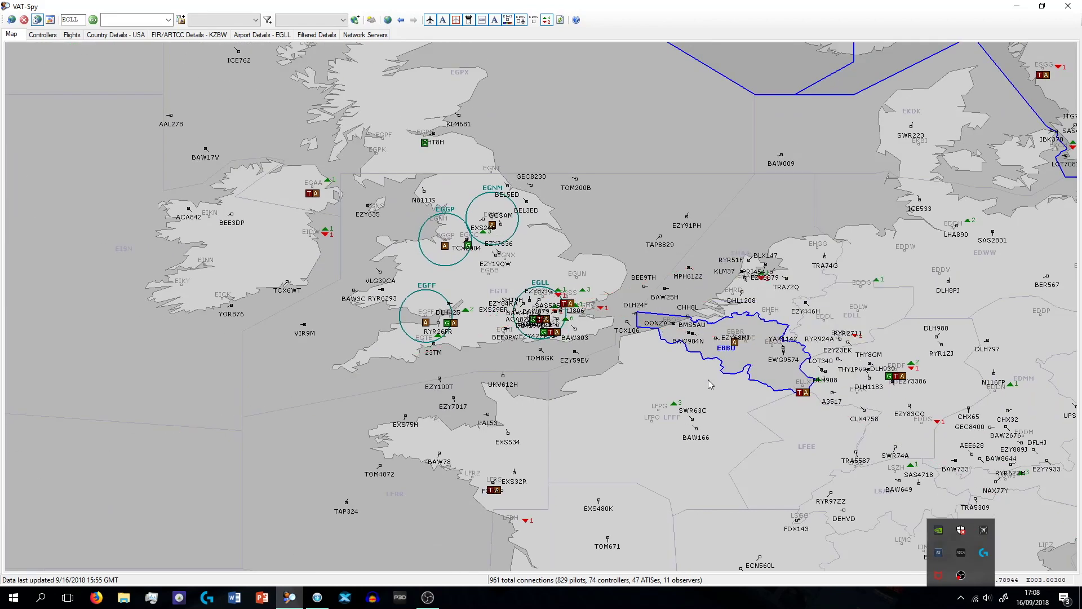
{"action": "left_click_drag", "start_coordinate": [710, 384], "coordinate": [501, 253]}
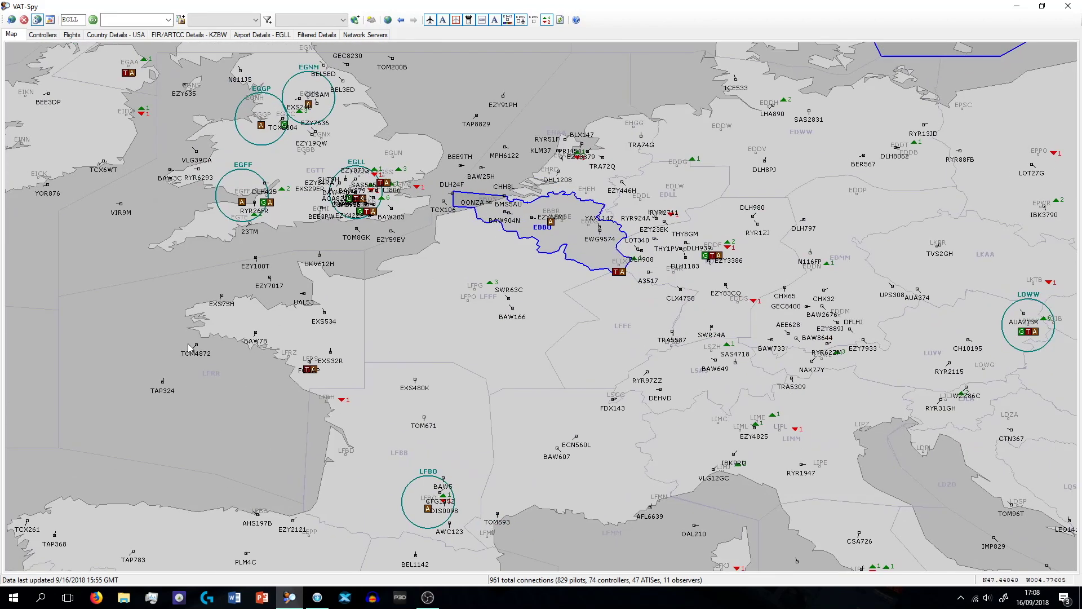
{"action": "mouse_move", "coordinate": [194, 354]}
{"action": "left_click_drag", "start_coordinate": [243, 230], "coordinate": [324, 278]}
{"action": "scroll", "coordinate": [373, 251], "scroll_direction": "down", "scroll_amount": 3}
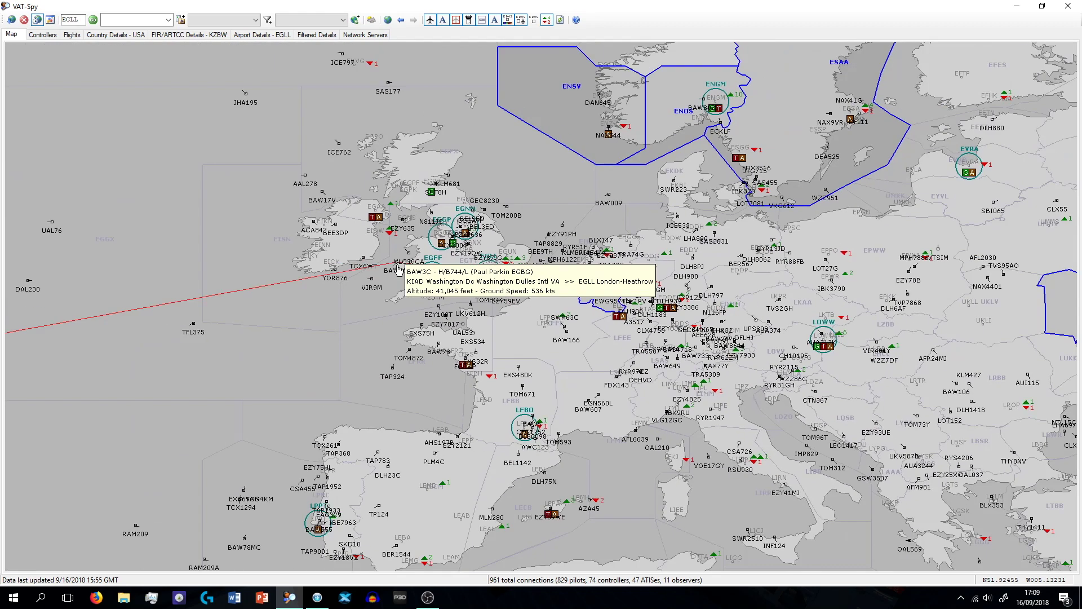
- Examine the traffic over France and its surroundings, including flight EXS480K
{"action": "left_click_drag", "start_coordinate": [428, 462], "coordinate": [561, 454]}
{"action": "scroll", "coordinate": [443, 324], "scroll_direction": "up", "scroll_amount": 3}
{"action": "scroll", "coordinate": [560, 483], "scroll_direction": "down", "scroll_amount": 1}
{"action": "scroll", "coordinate": [562, 483], "scroll_direction": "up", "scroll_amount": 2}
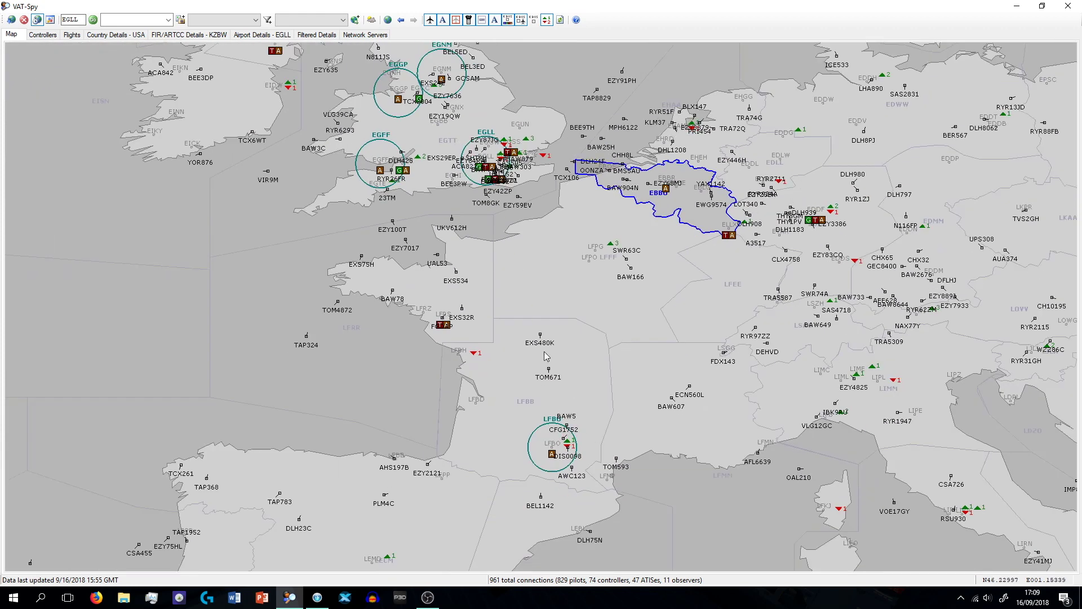
{"action": "mouse_move", "coordinate": [541, 348]}
{"action": "scroll", "coordinate": [541, 347], "scroll_direction": "down", "scroll_amount": 1}
- Inspect the Lisbon approach controller's details at LPPT and the arriving flight BAW555
{"action": "left_click_drag", "start_coordinate": [427, 363], "coordinate": [355, 292]}
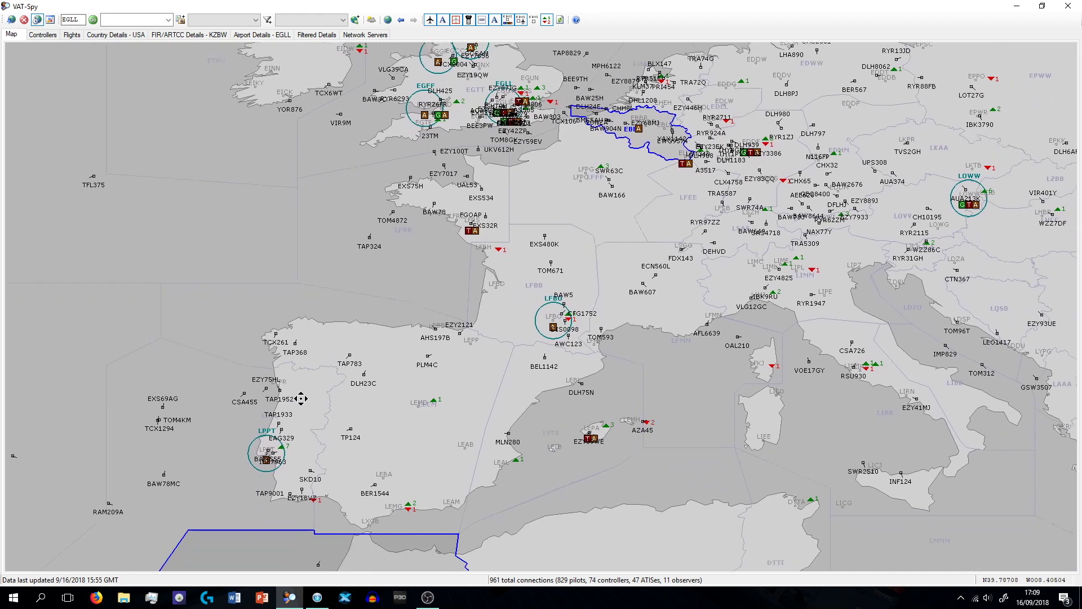
{"action": "scroll", "coordinate": [331, 428], "scroll_direction": "up", "scroll_amount": 3}
{"action": "left_click_drag", "start_coordinate": [330, 427], "coordinate": [635, 181]}
{"action": "scroll", "coordinate": [462, 178], "scroll_direction": "up", "scroll_amount": 1}
{"action": "mouse_move", "coordinate": [538, 214]}
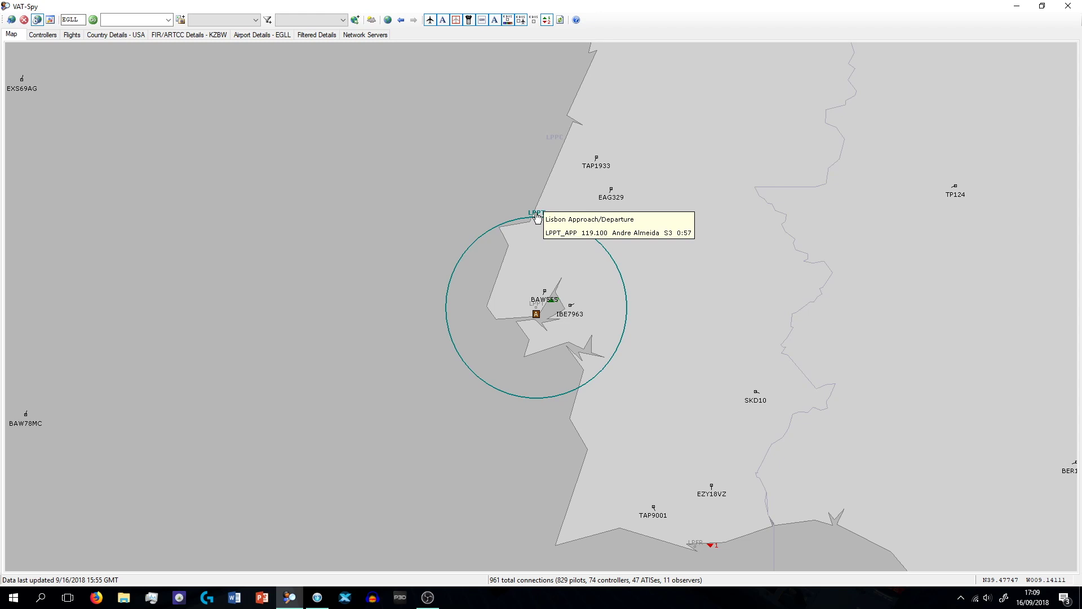
{"action": "scroll", "coordinate": [601, 248], "scroll_direction": "up", "scroll_amount": 3}
{"action": "mouse_move", "coordinate": [550, 306]}
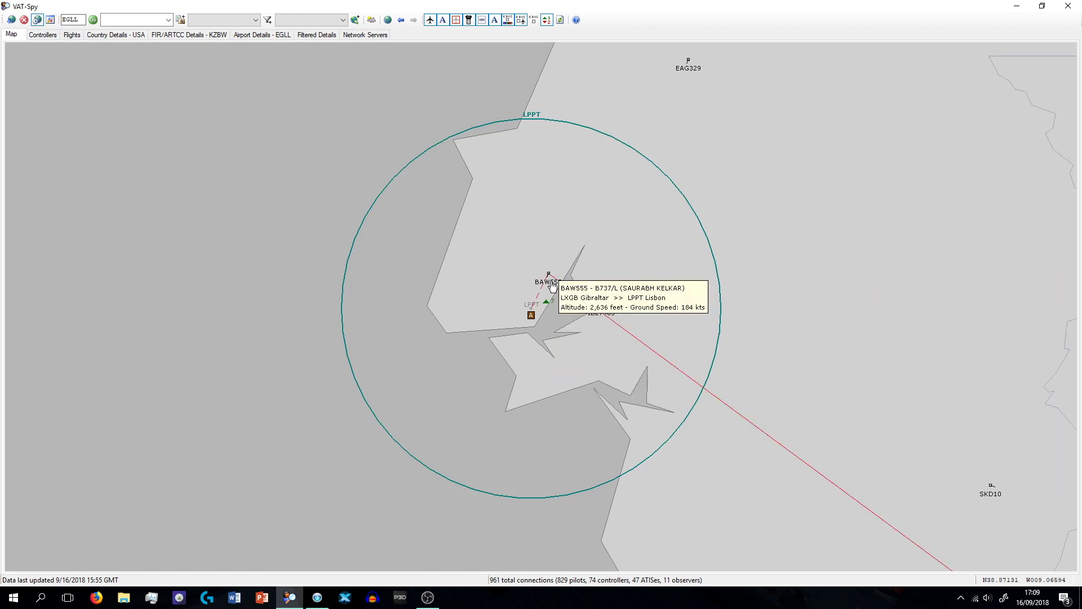
{"action": "scroll", "coordinate": [596, 317], "scroll_direction": "down", "scroll_amount": 3}
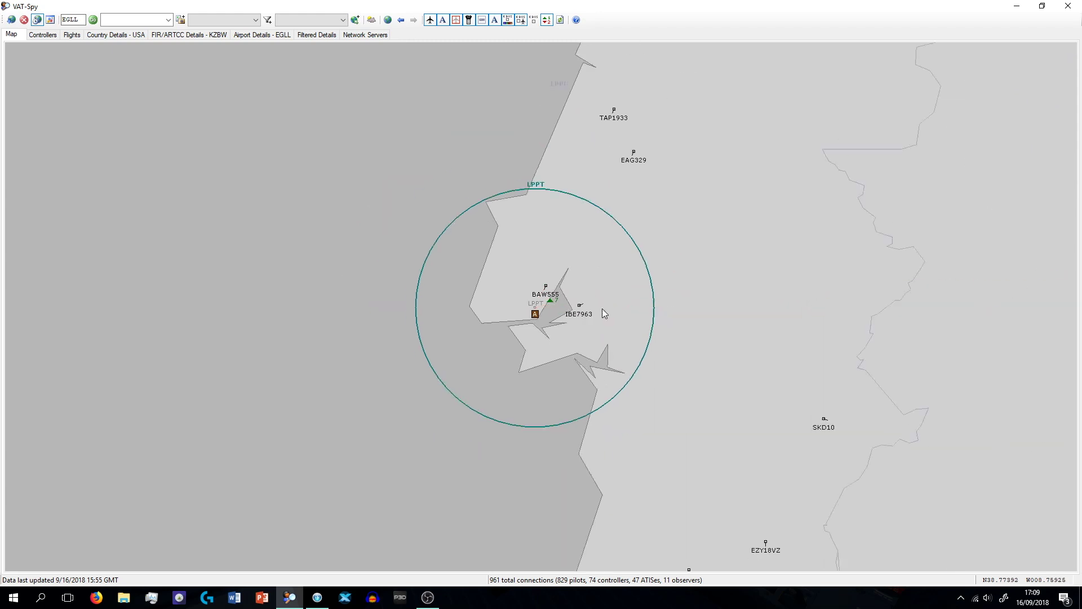
- Look through the lists of online controllers and flights and return to the map of Europe
{"action": "scroll", "coordinate": [593, 292], "scroll_direction": "down", "scroll_amount": 5}
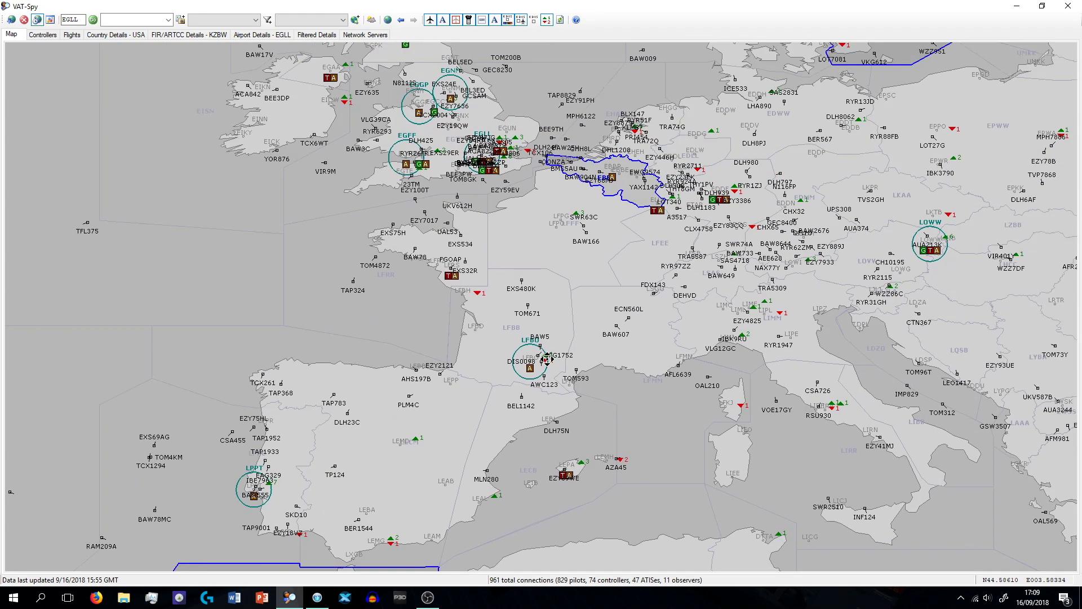
{"action": "scroll", "coordinate": [547, 358], "scroll_direction": "down", "scroll_amount": 2}
{"action": "left_click", "coordinate": [43, 34]}
{"action": "scroll", "coordinate": [188, 115], "scroll_direction": "down", "scroll_amount": 4}
{"action": "left_click", "coordinate": [71, 35]}
{"action": "left_click", "coordinate": [12, 35]}
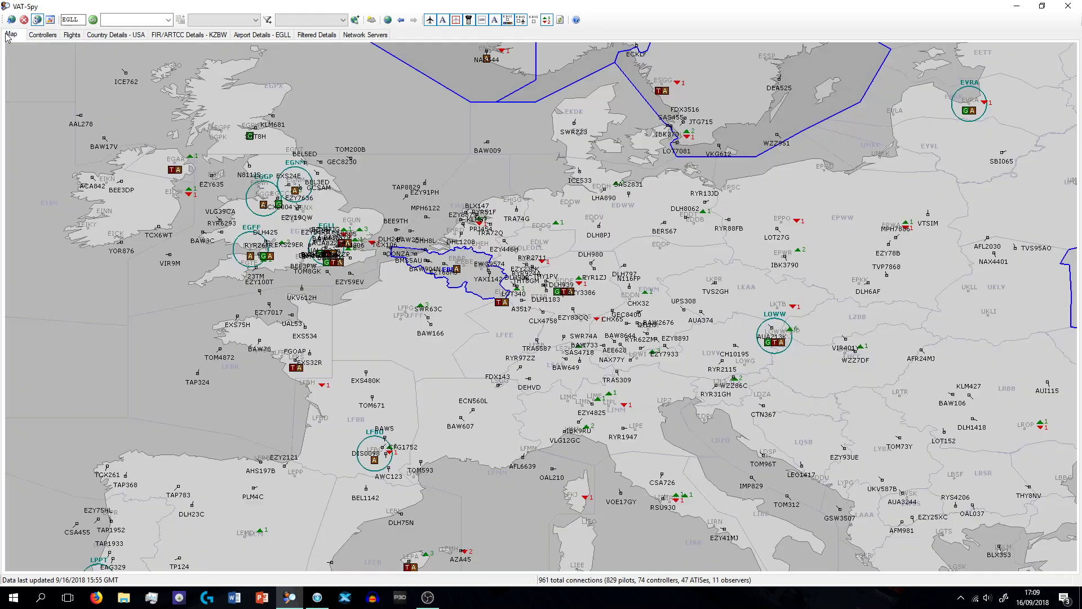
- View flight THY1411's details near Turkey and the traffic on the whole world map
{"action": "left_click_drag", "start_coordinate": [600, 329], "coordinate": [288, 110]}
{"action": "scroll", "coordinate": [722, 341], "scroll_direction": "down", "scroll_amount": 3}
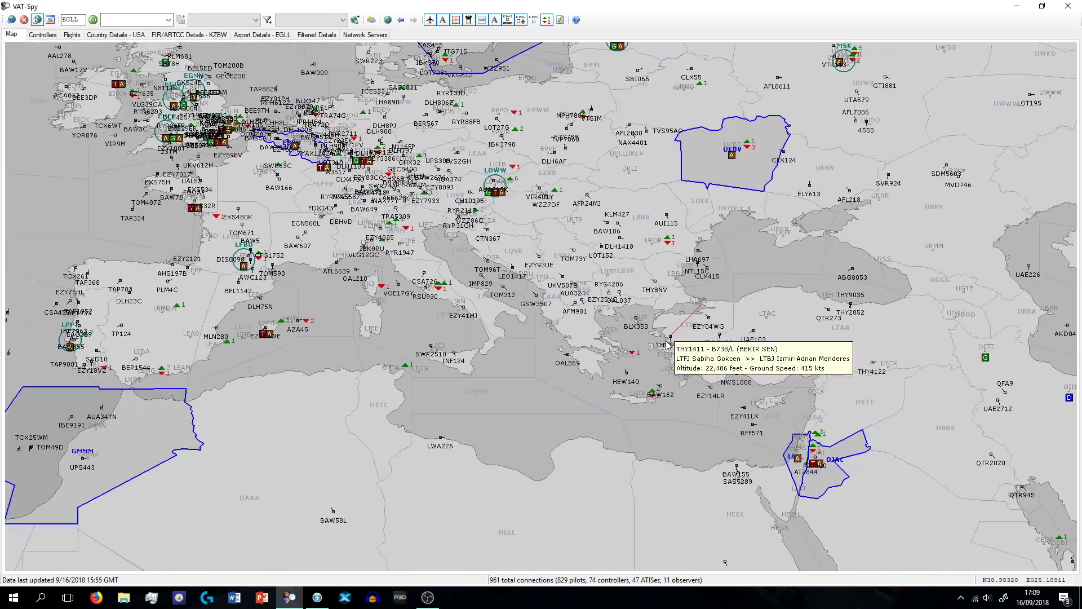
{"action": "scroll", "coordinate": [722, 341], "scroll_direction": "down", "scroll_amount": 5}
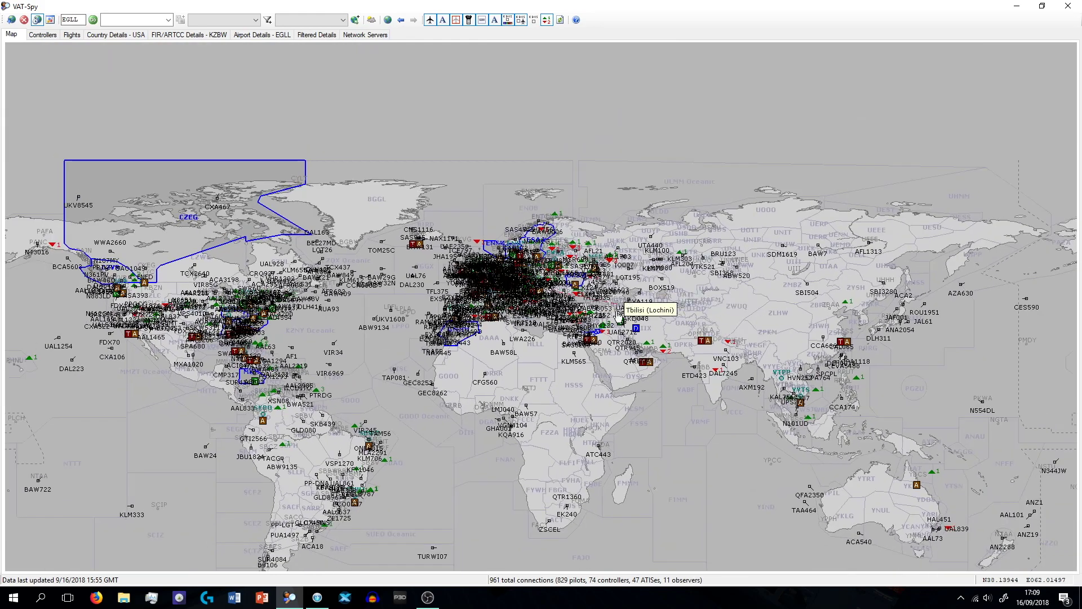
{"action": "left_click_drag", "start_coordinate": [616, 309], "coordinate": [800, 169]}
- Close VAT-Spy, bring up Active Sky for P3Dv4 and move its window to the middle of the desktop
{"action": "left_click", "coordinate": [1068, 5]}
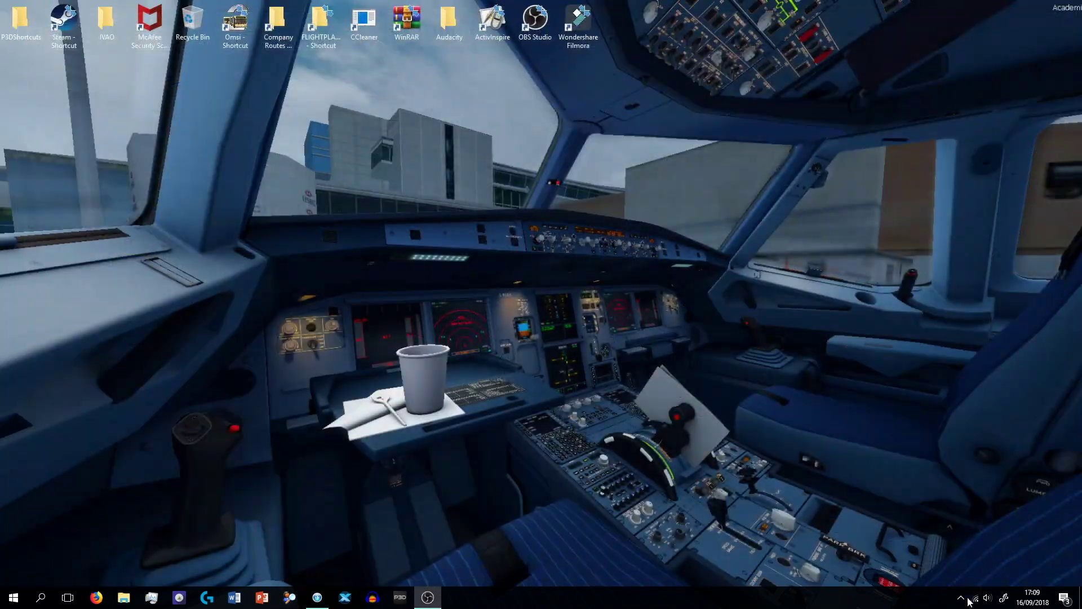
{"action": "left_click", "coordinate": [961, 597]}
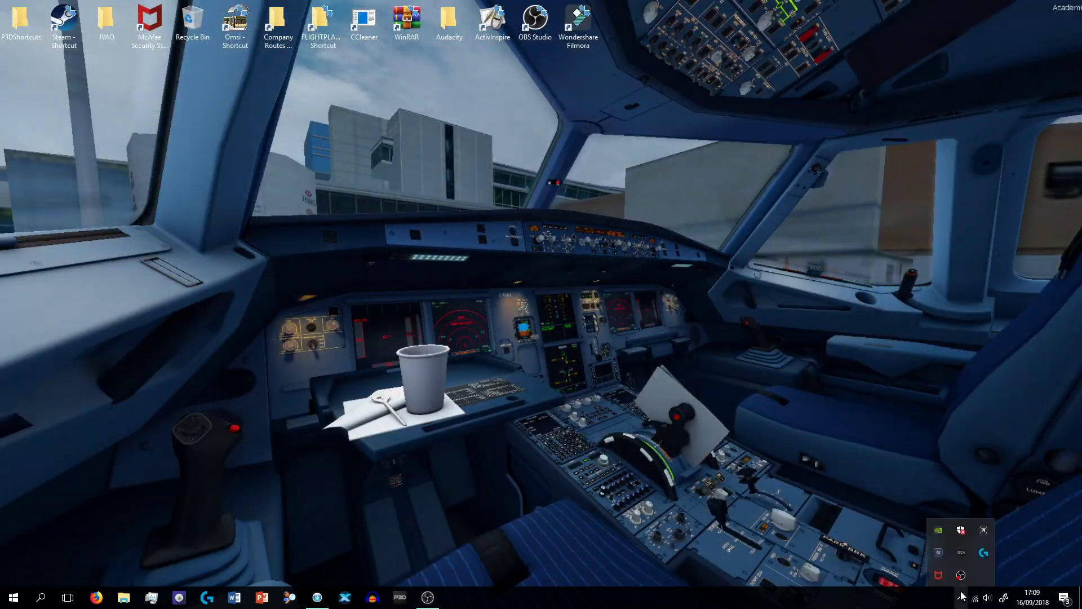
{"action": "left_click", "coordinate": [946, 551]}
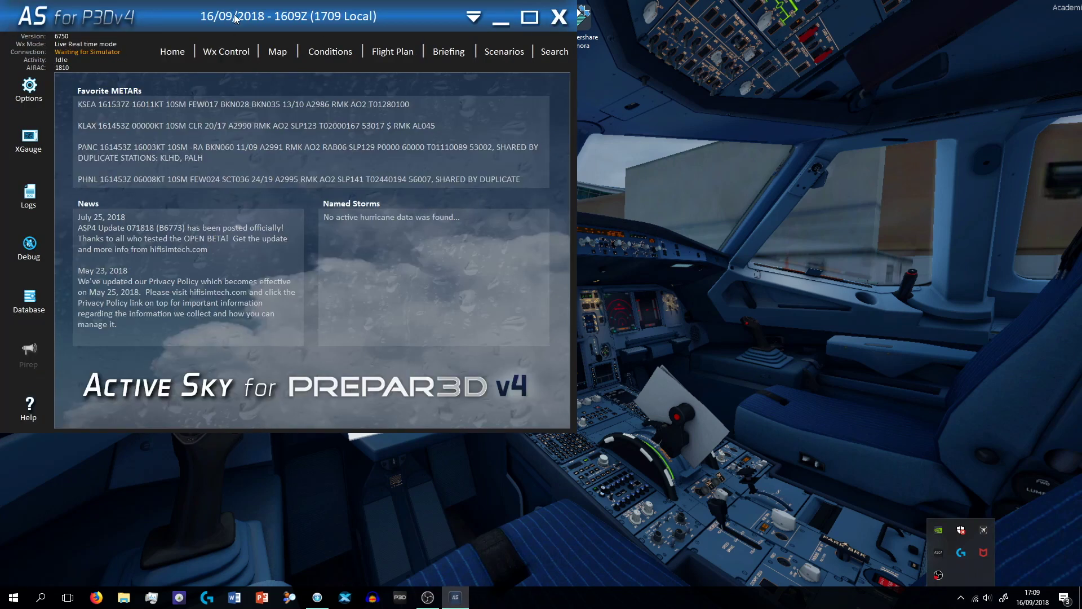
{"action": "left_click_drag", "start_coordinate": [233, 16], "coordinate": [477, 127]}
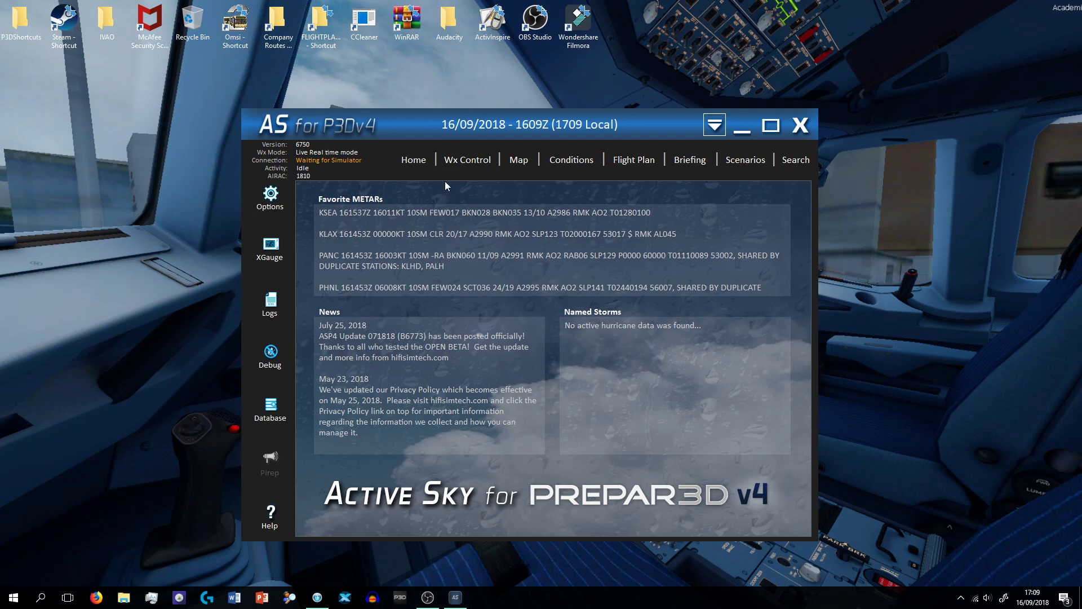
- View the weather control page, check the home page's METARs and news, and reopen weather control
{"action": "left_click", "coordinate": [468, 159]}
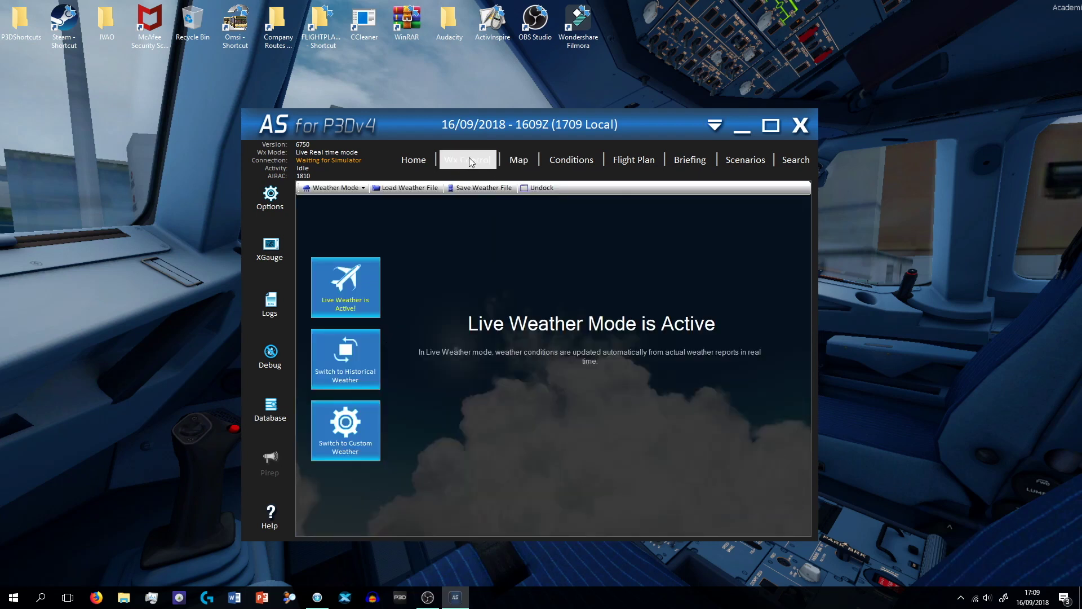
{"action": "left_click", "coordinate": [408, 162]}
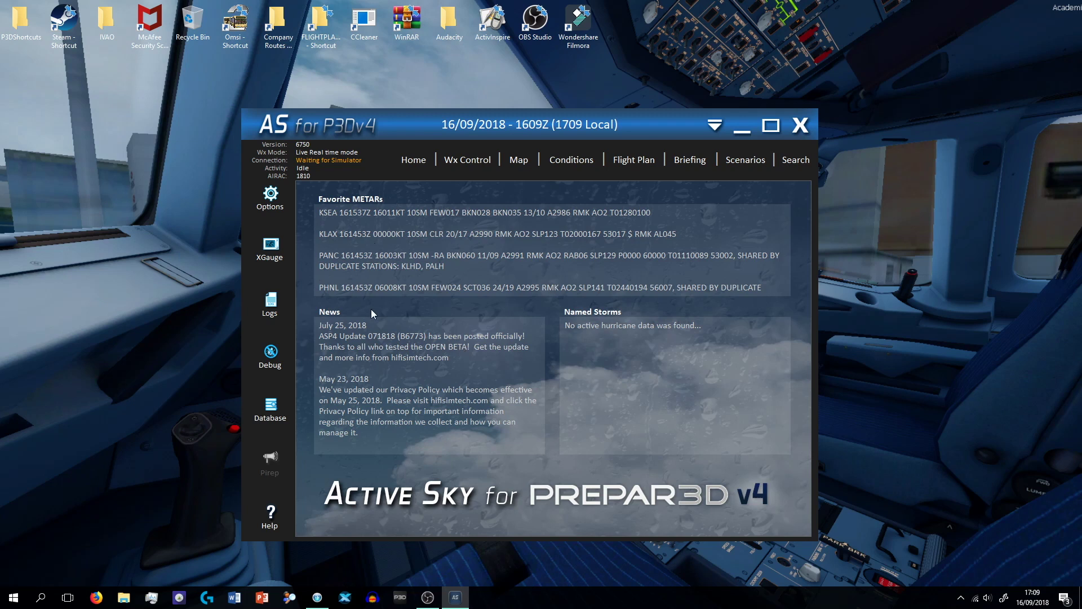
{"action": "left_click", "coordinate": [465, 163]}
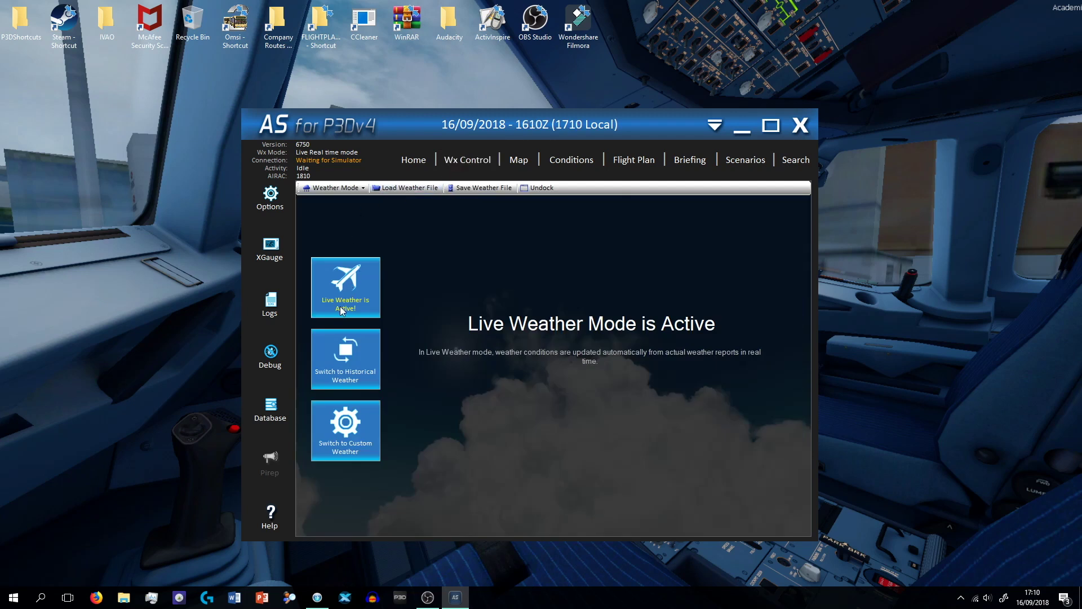
- Try historical weather mode with 04 September 2018 at 16:09 UTC, and switch back to live weather
{"action": "left_click", "coordinate": [340, 355]}
{"action": "left_click", "coordinate": [511, 370]}
{"action": "left_click", "coordinate": [648, 365]}
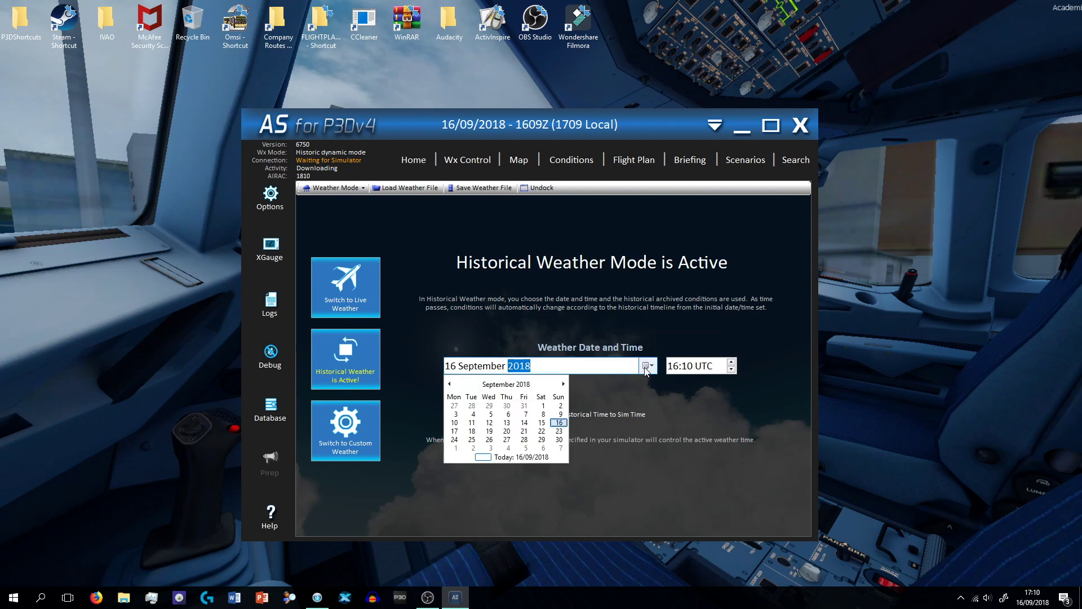
{"action": "left_click", "coordinate": [473, 414]}
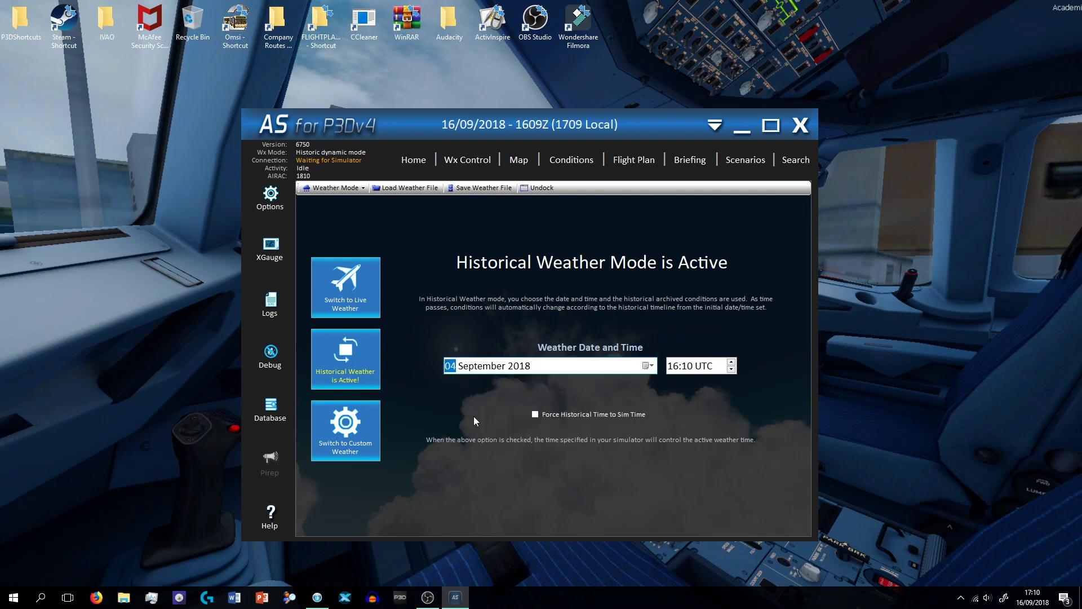
{"action": "left_click", "coordinate": [697, 368]}
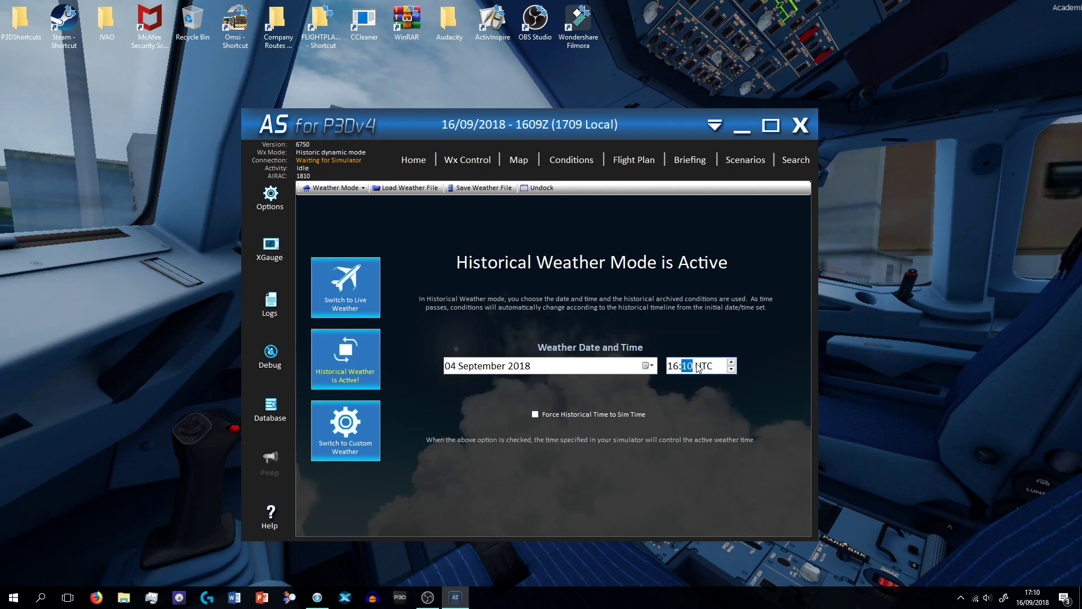
{"action": "left_click", "coordinate": [731, 363]}
{"action": "left_click", "coordinate": [348, 296]}
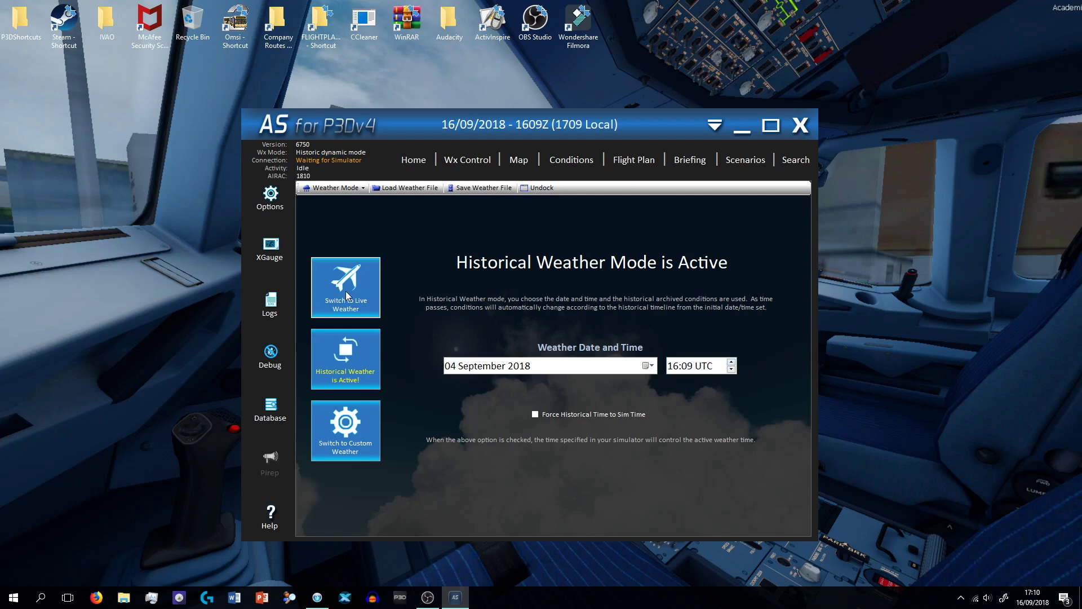
- View the weather map with the Clouds overlay and widen its range to 554 nm
{"action": "left_click", "coordinate": [520, 162]}
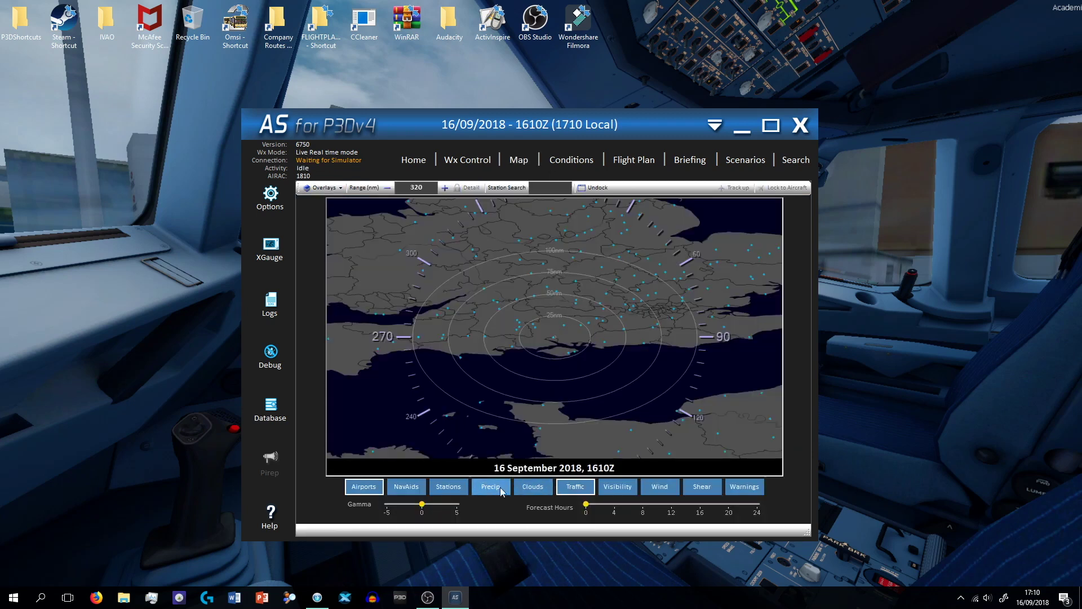
{"action": "left_click", "coordinate": [542, 490]}
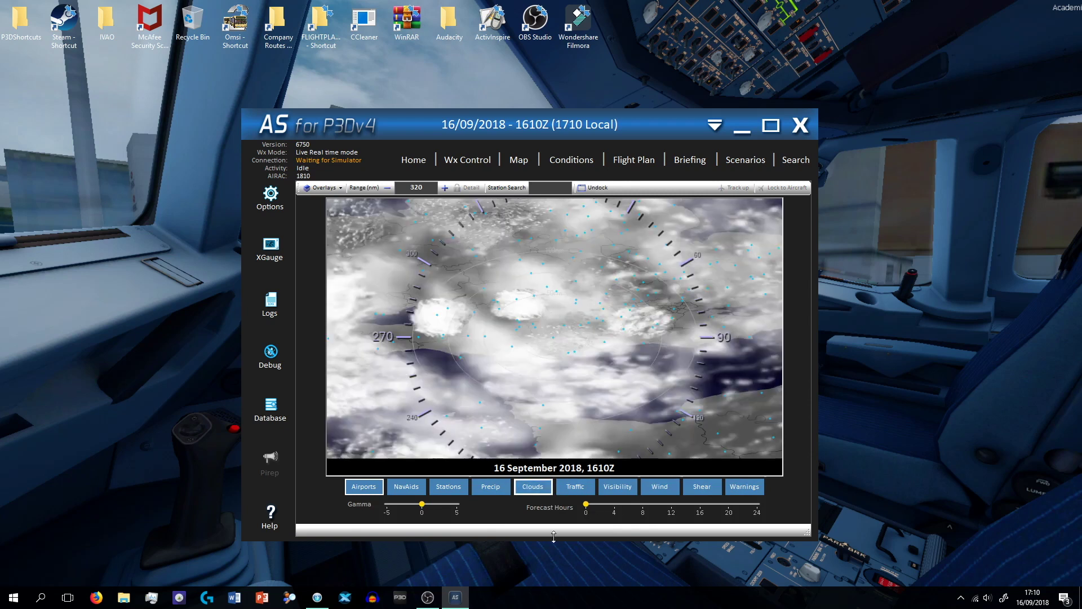
{"action": "scroll", "coordinate": [557, 357], "scroll_direction": "down", "scroll_amount": 1}
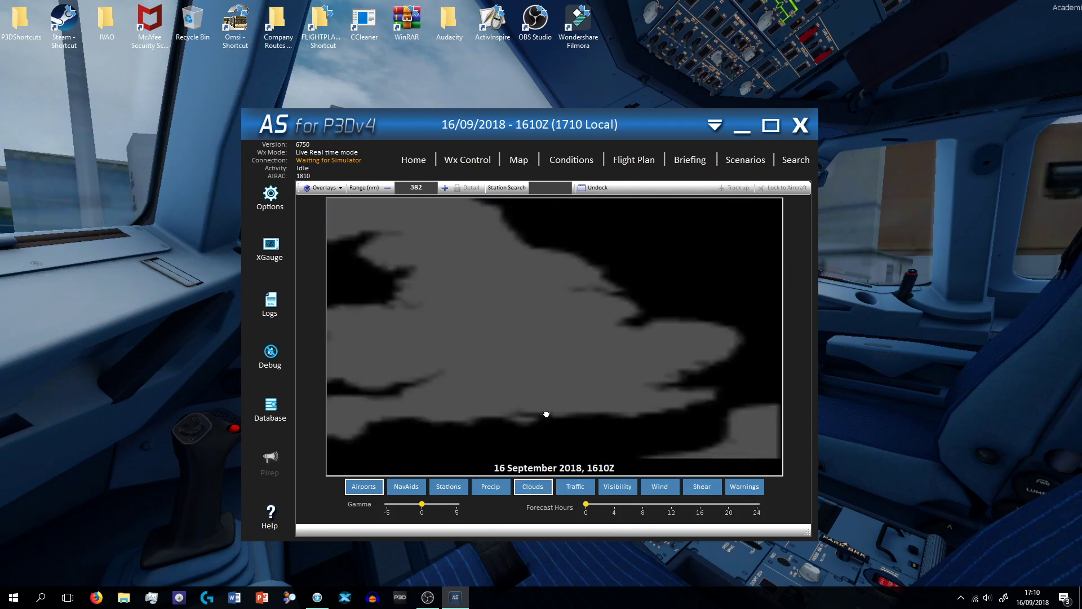
{"action": "scroll", "coordinate": [529, 359], "scroll_direction": "down", "scroll_amount": 2}
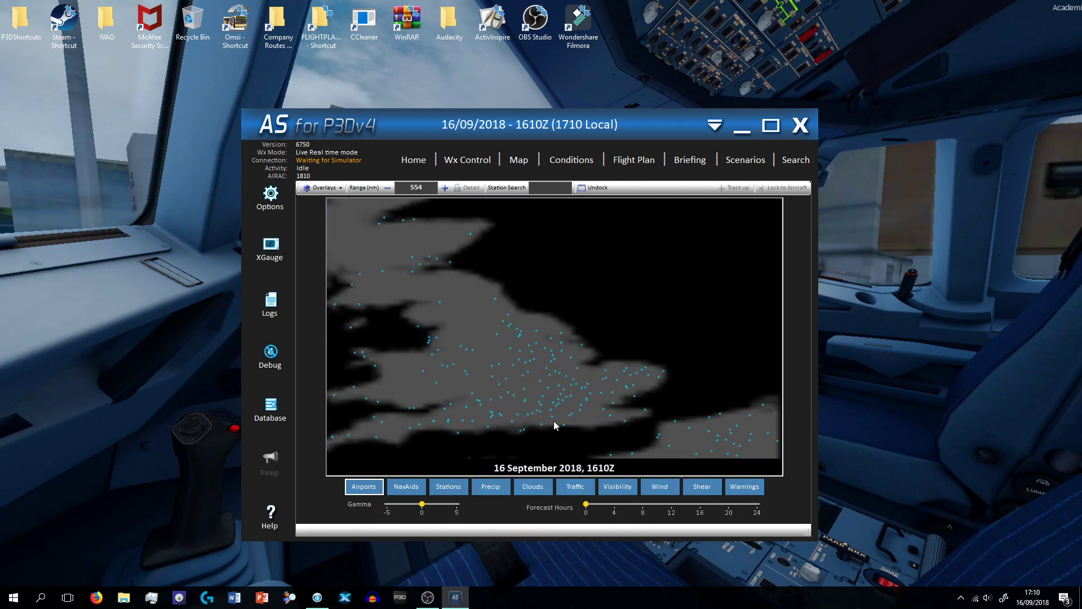
- Turn off the Airports overlay, try the Stations and Precip overlays, and widen the weather map's range to 1570 nm with overlays off
{"action": "left_click", "coordinate": [364, 486]}
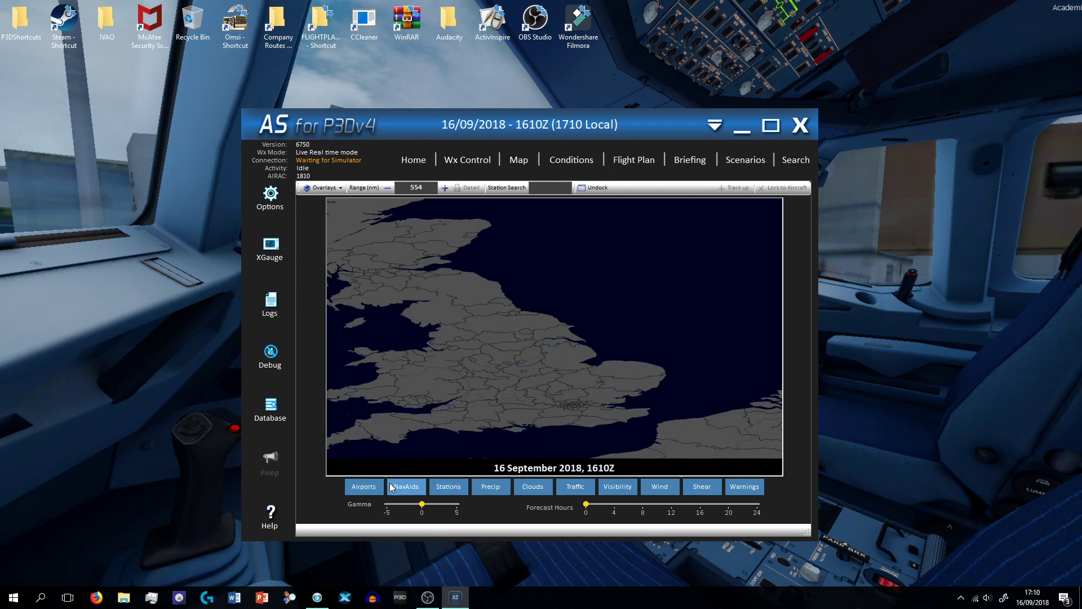
{"action": "left_click", "coordinate": [449, 486]}
{"action": "left_click", "coordinate": [490, 486]}
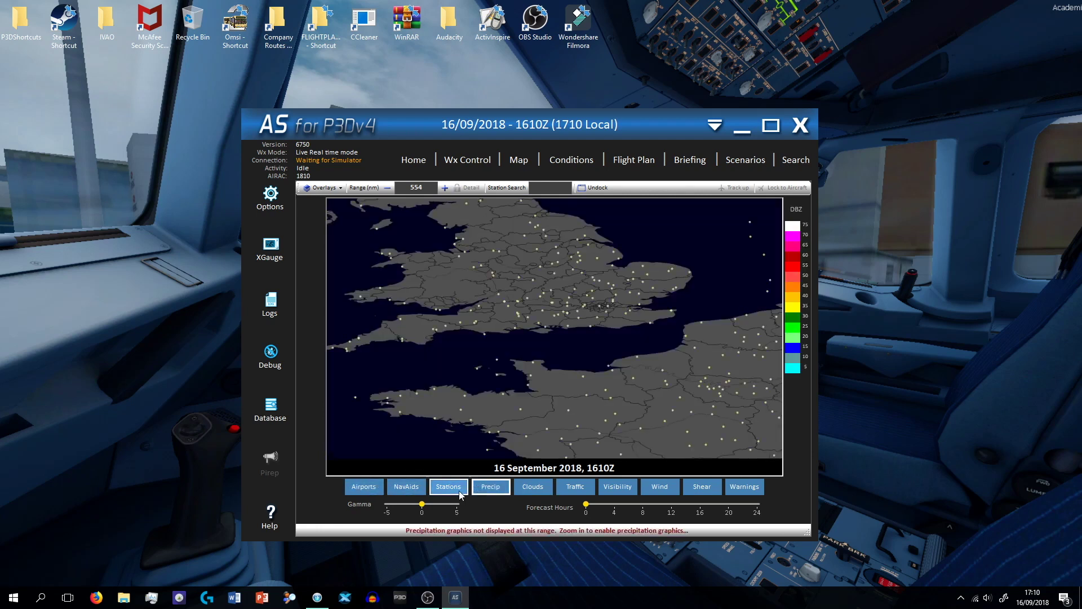
{"action": "scroll", "coordinate": [571, 370], "scroll_direction": "down", "scroll_amount": 3}
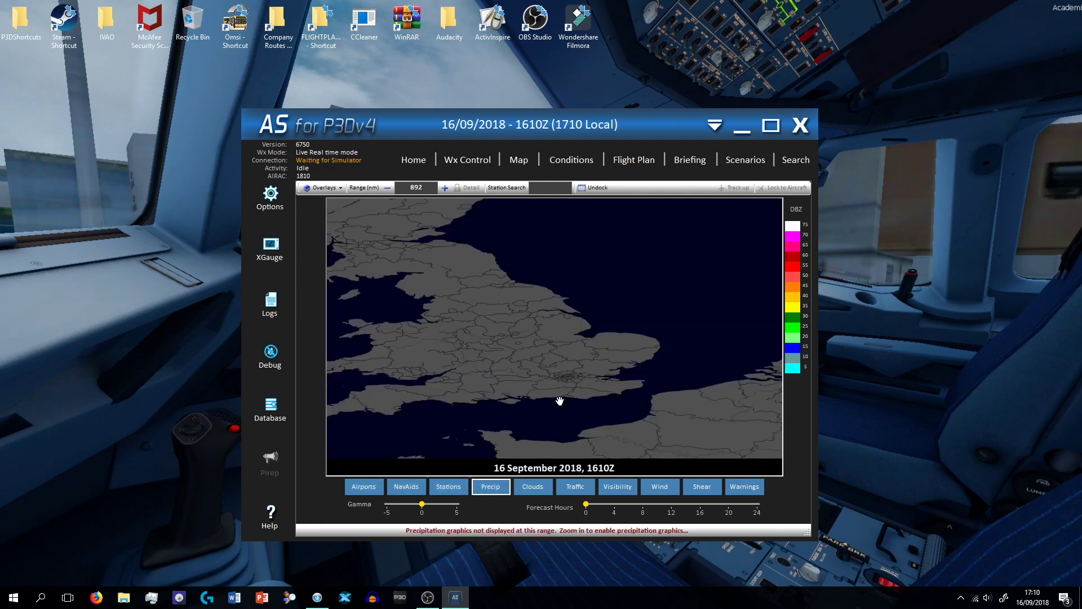
{"action": "left_click", "coordinate": [489, 492]}
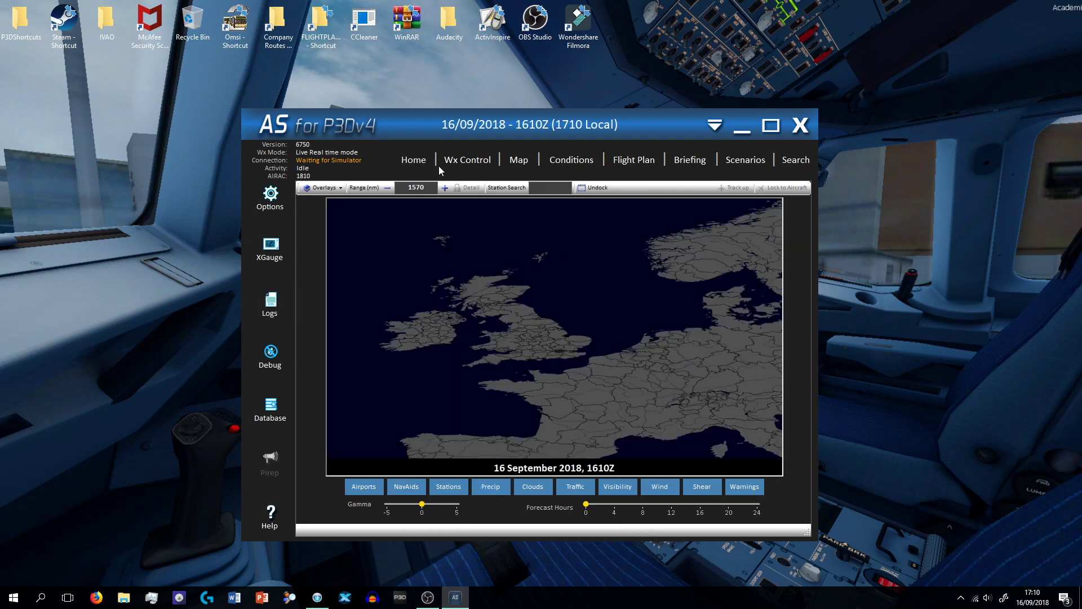
- Look up the current weather conditions for station EGKK and for station LEAM
{"action": "left_click", "coordinate": [571, 159]}
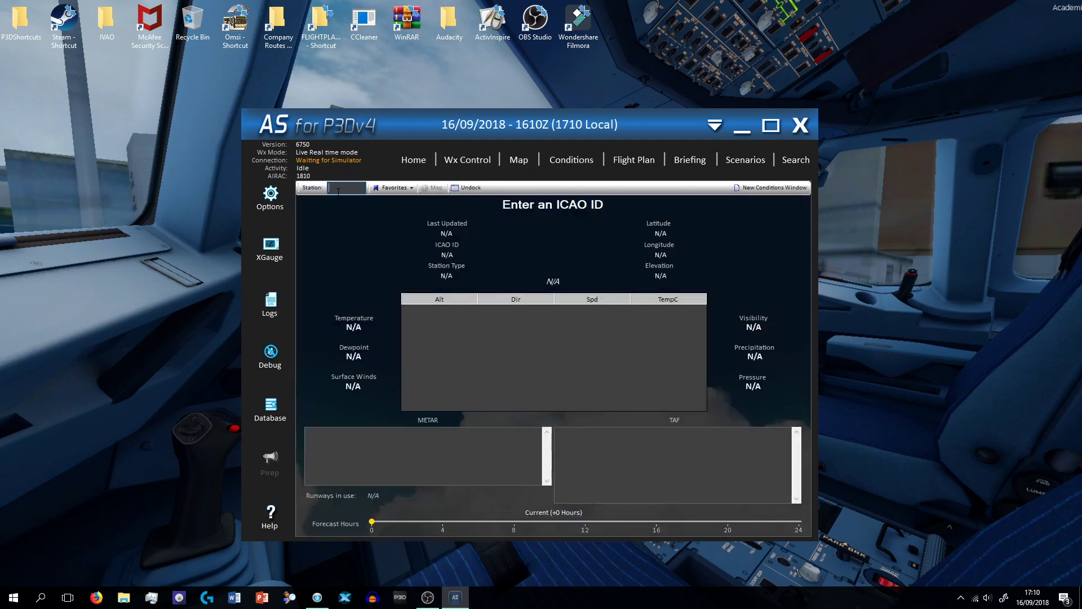
{"action": "type", "text": "egkk"}
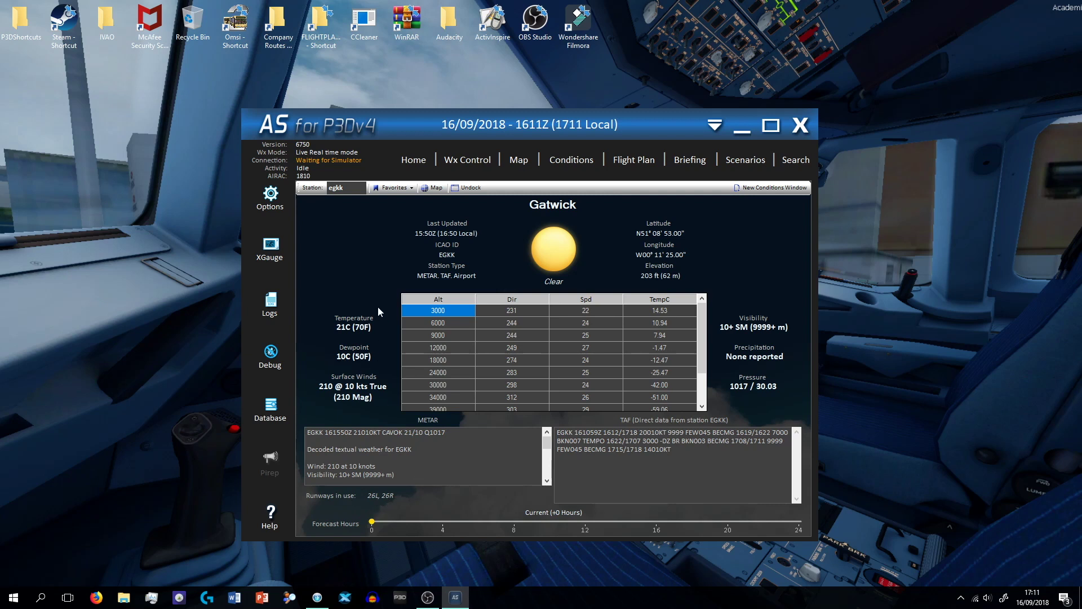
{"action": "left_click_drag", "start_coordinate": [345, 188], "coordinate": [315, 183]}
{"action": "type", "text": "leam"}
{"action": "key", "text": "Return"}
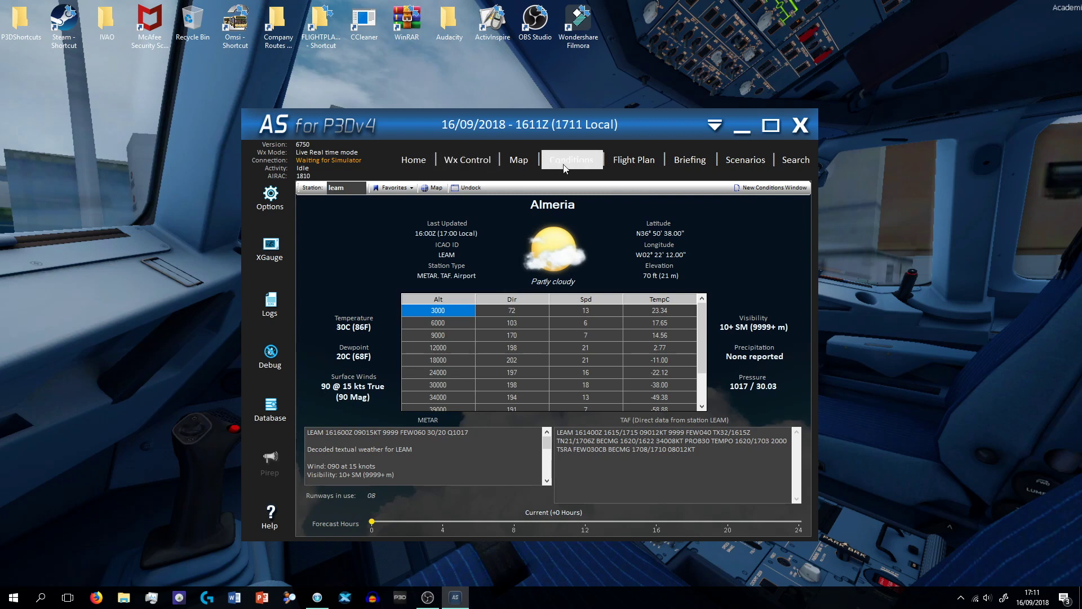
- Load the flight plan file EGKKEKCH_FSX_28Jul18.pln and look through its waypoint list
{"action": "left_click", "coordinate": [610, 166]}
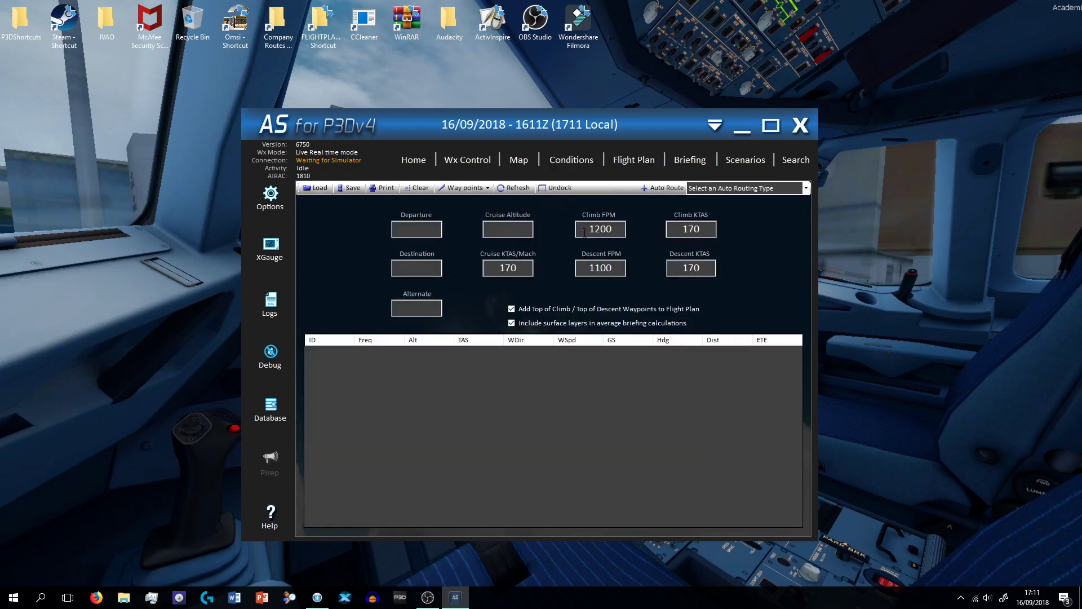
{"action": "left_click", "coordinate": [325, 189]}
{"action": "scroll", "coordinate": [440, 214], "scroll_direction": "down", "scroll_amount": 2}
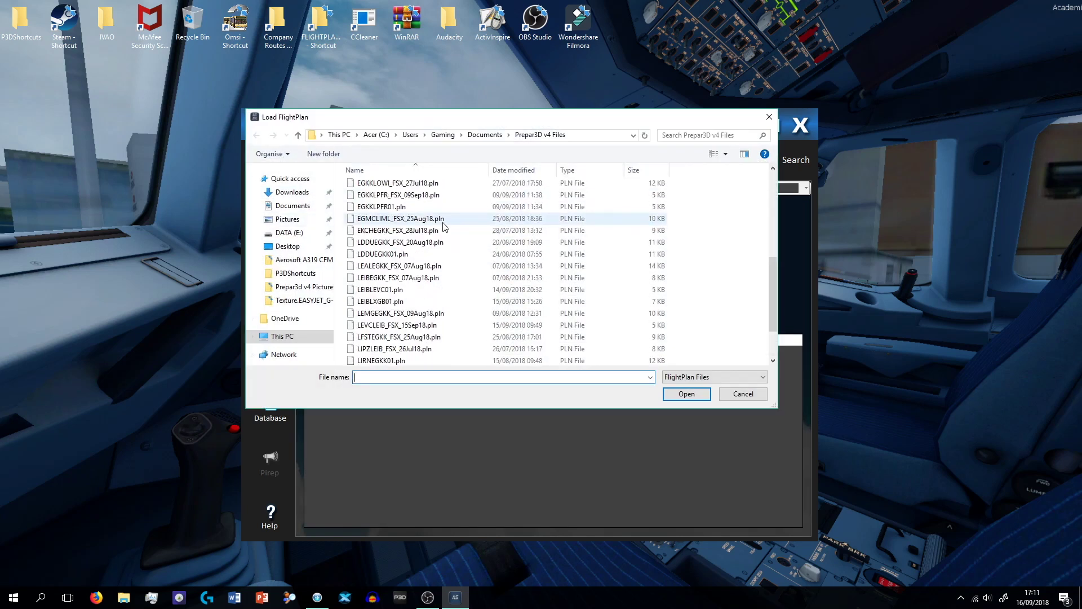
{"action": "scroll", "coordinate": [507, 237], "scroll_direction": "up", "scroll_amount": 2}
{"action": "left_click", "coordinate": [535, 246]}
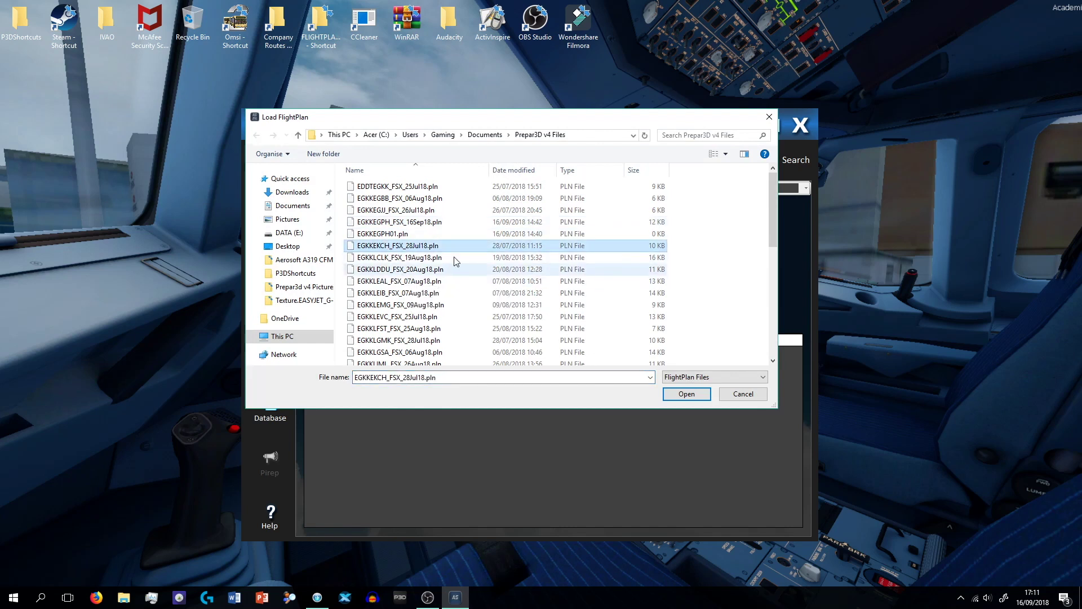
{"action": "left_click", "coordinate": [680, 393]}
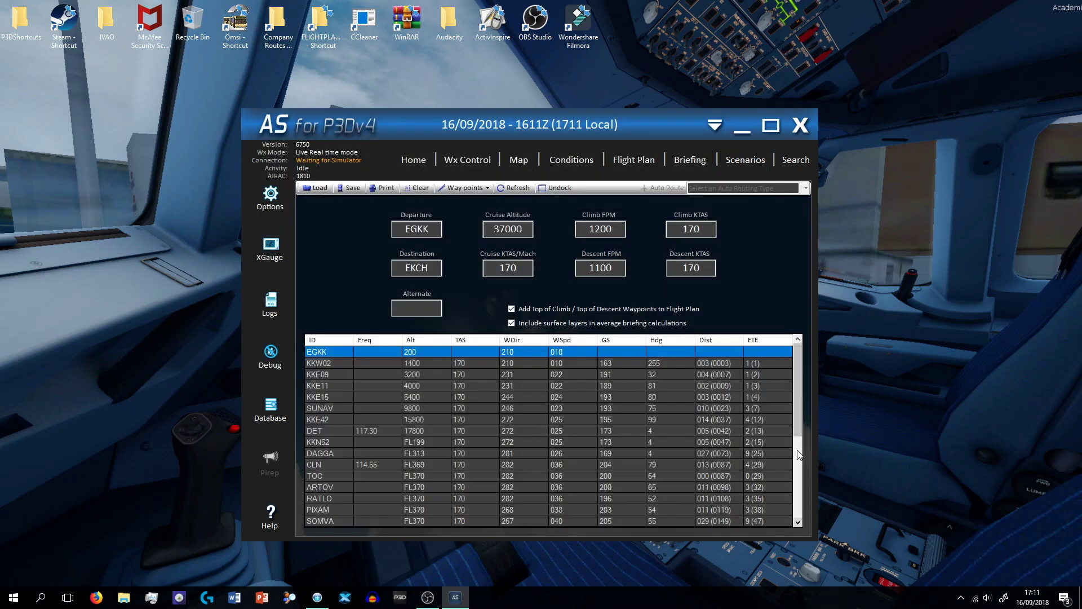
{"action": "scroll", "coordinate": [561, 395], "scroll_direction": "down", "scroll_amount": 1}
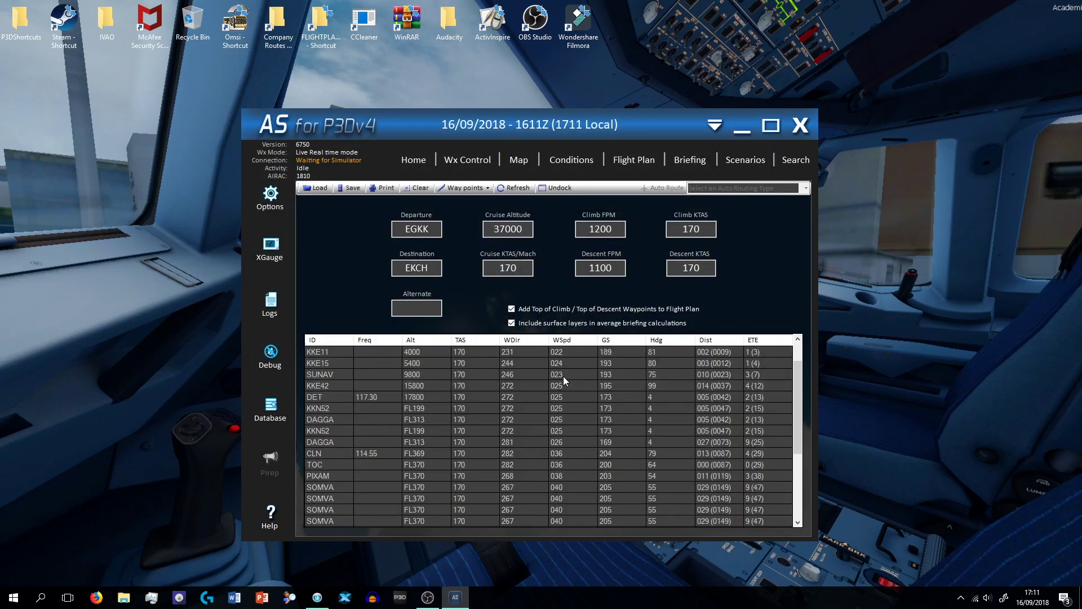
- View the loaded route on the weather map up to EKCH and return to the flight plan page
{"action": "left_click", "coordinate": [527, 161]}
{"action": "scroll", "coordinate": [624, 317], "scroll_direction": "up", "scroll_amount": 5}
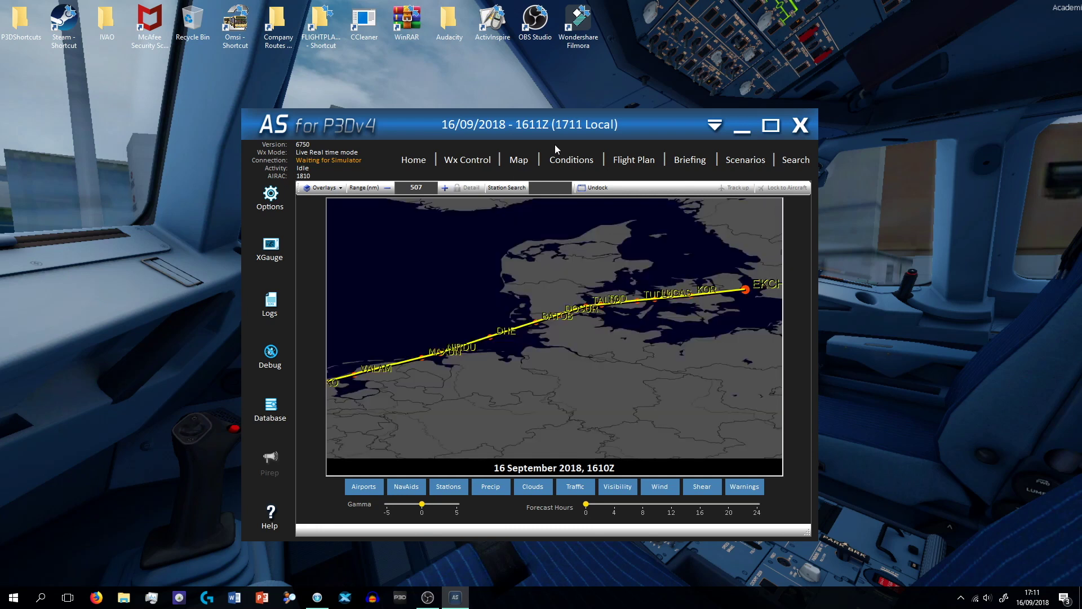
{"action": "left_click", "coordinate": [625, 159]}
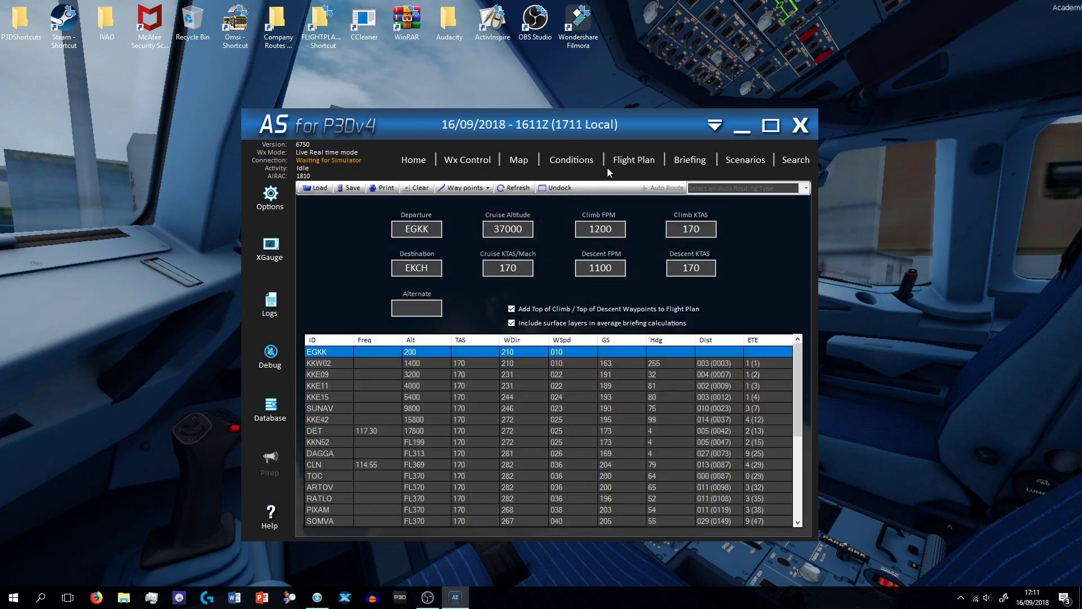
- Read through the route's weather briefing and return to its concise summary
{"action": "left_click", "coordinate": [690, 159]}
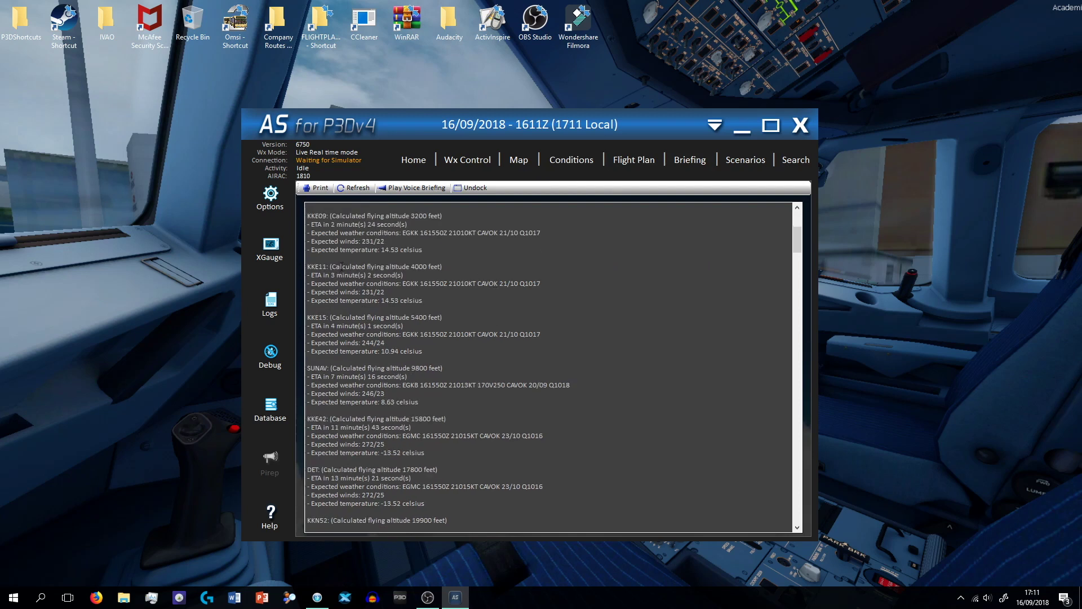
{"action": "key", "text": "ctrl+a"}
{"action": "left_click_drag", "start_coordinate": [307, 520], "coordinate": [418, 359]}
{"action": "left_click_drag", "start_coordinate": [797, 273], "coordinate": [823, 195]}
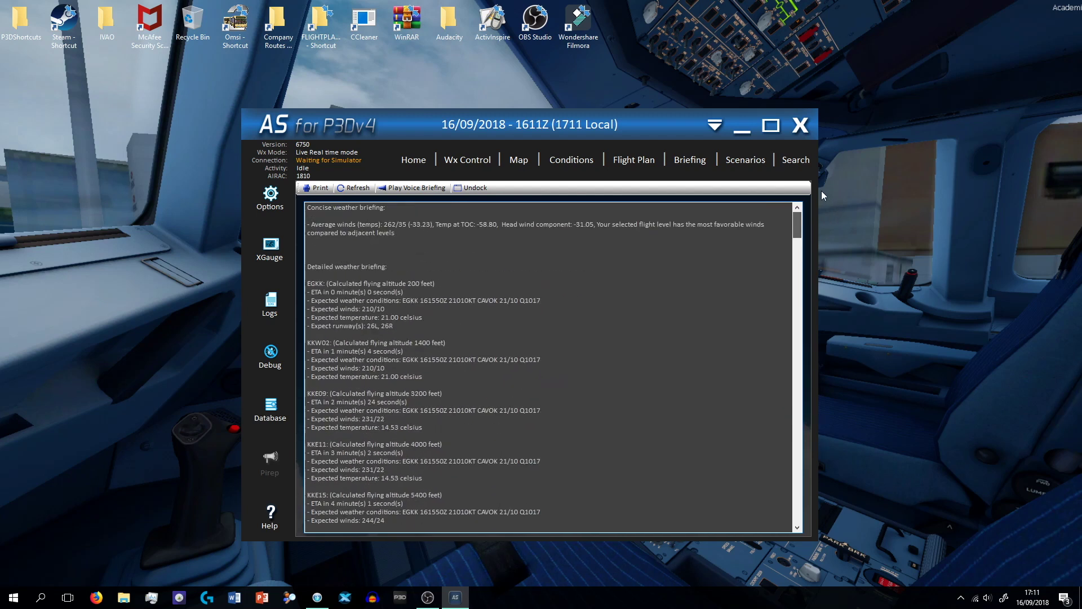
- Browse the weather scenarios, viewing Gusting Winds, Severe Icing, Microburst Encounter and Wake Turbulence
{"action": "left_click", "coordinate": [745, 160]}
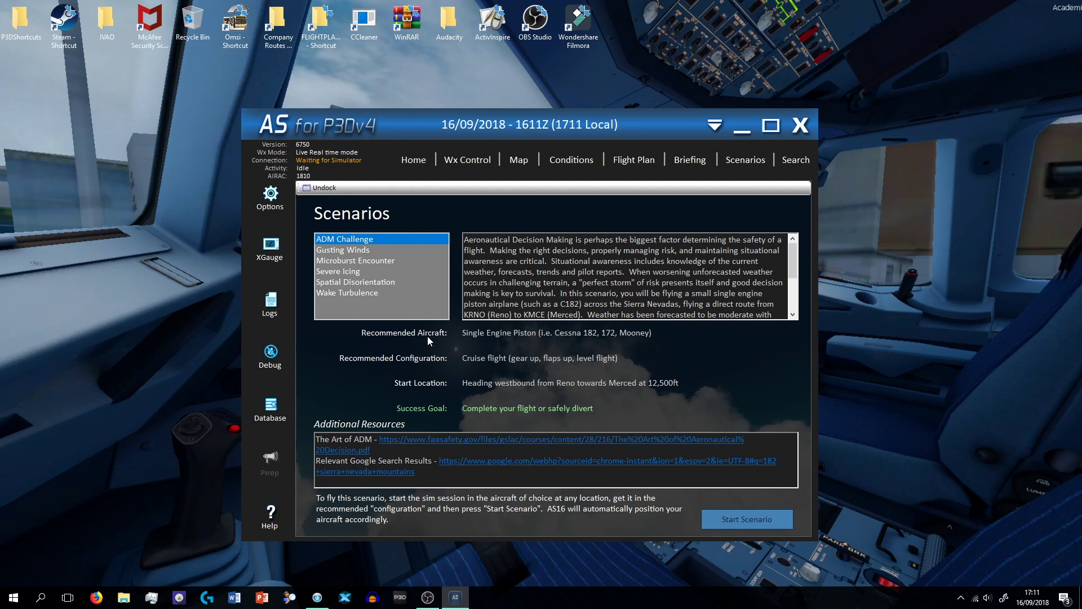
{"action": "left_click", "coordinate": [357, 251]}
{"action": "left_click", "coordinate": [355, 273]}
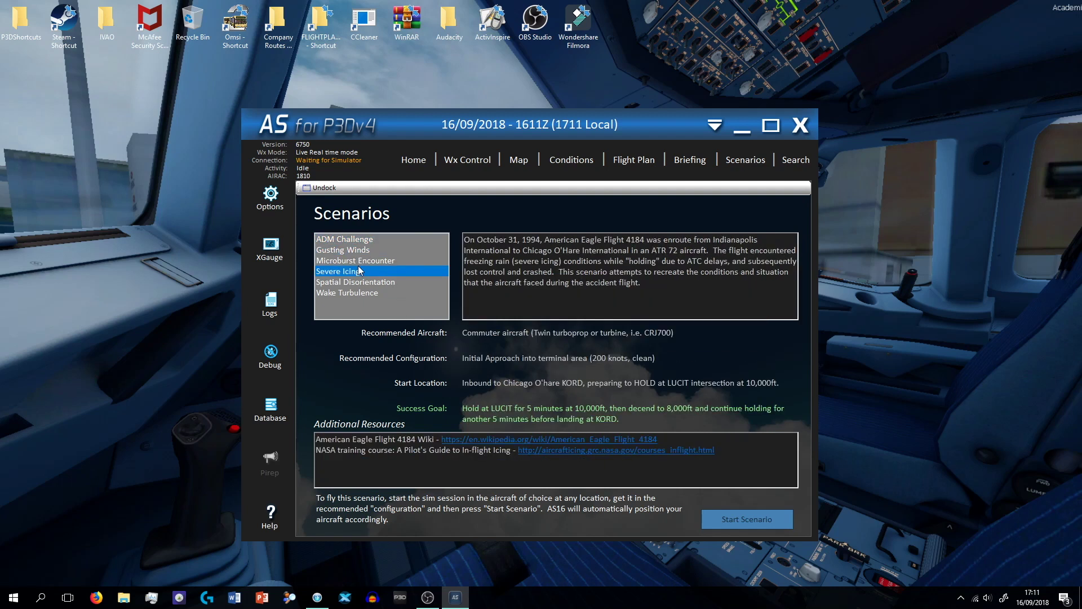
{"action": "left_click", "coordinate": [348, 253]}
{"action": "left_click", "coordinate": [346, 263]}
{"action": "left_click", "coordinate": [344, 292]}
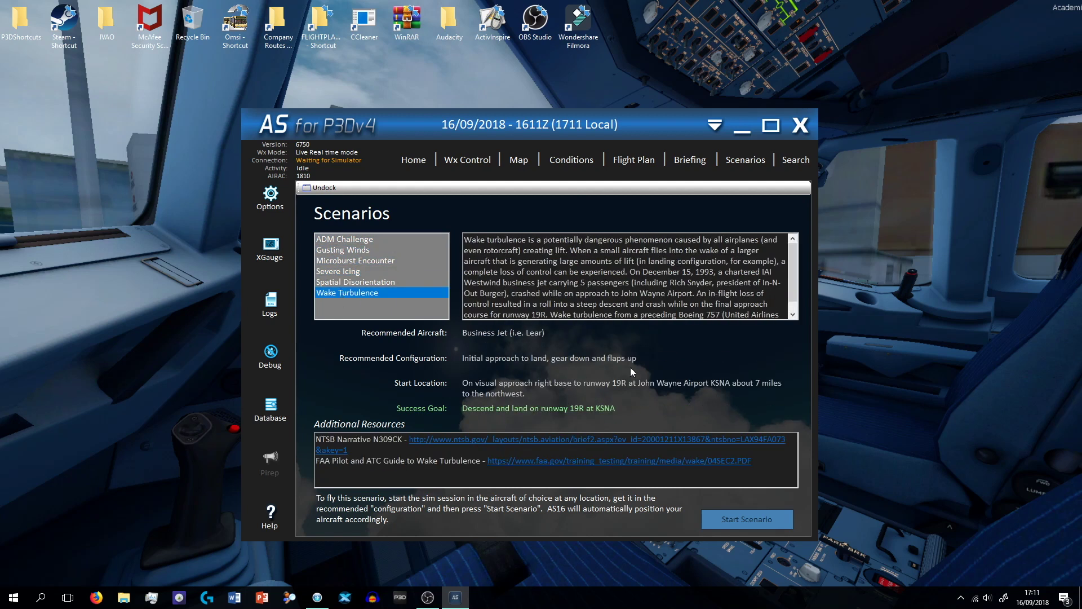
- Search for weather stations with the precipitation type Snow and examine the listed reports
{"action": "left_click", "coordinate": [795, 160]}
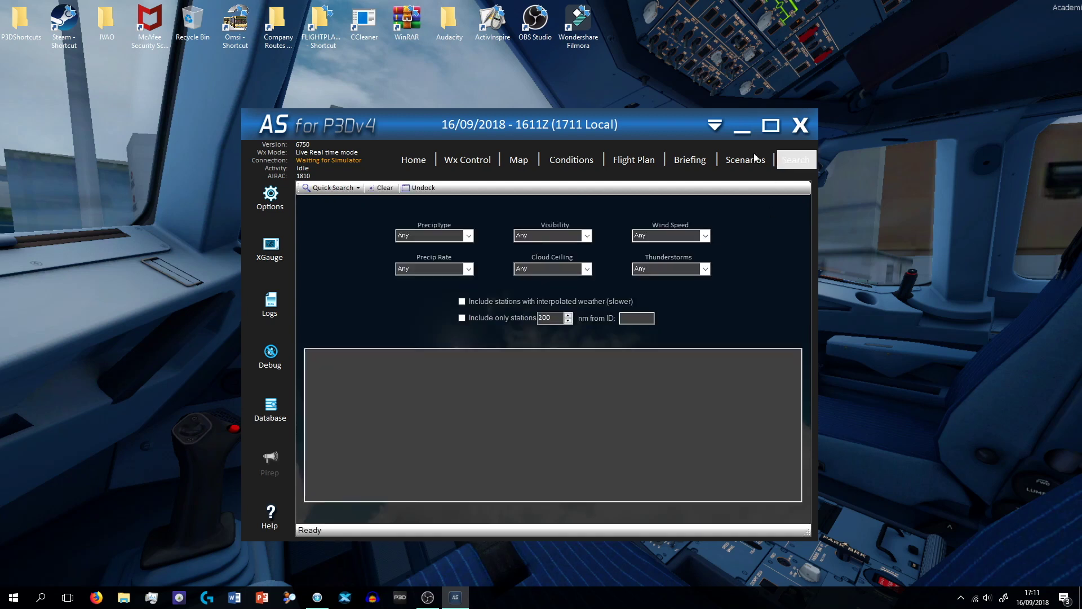
{"action": "left_click", "coordinate": [433, 235]}
{"action": "left_click", "coordinate": [393, 263]}
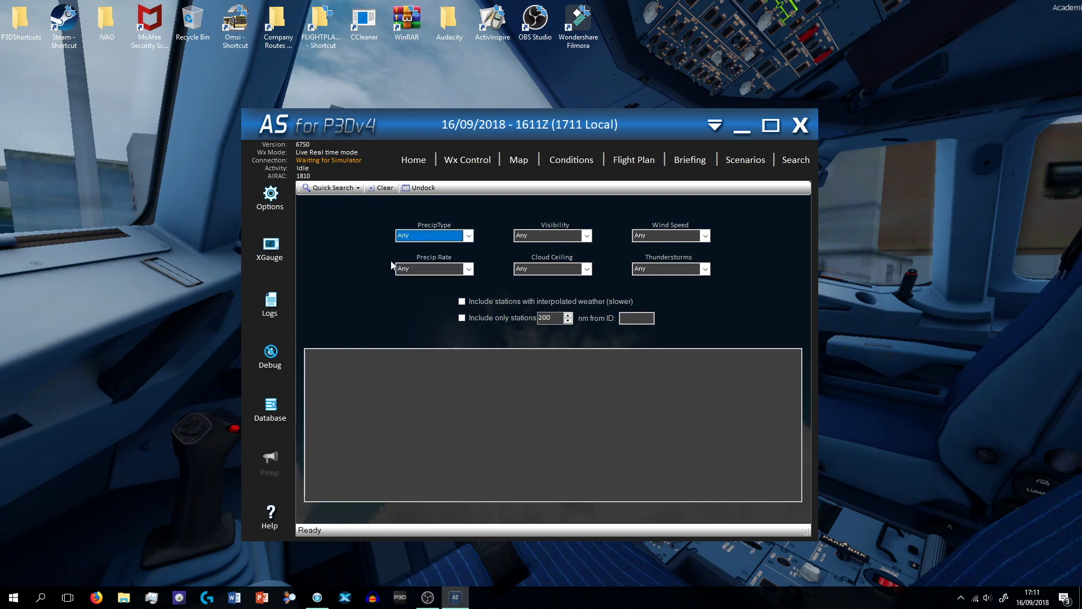
{"action": "left_click", "coordinate": [429, 240]}
{"action": "left_click", "coordinate": [448, 277]}
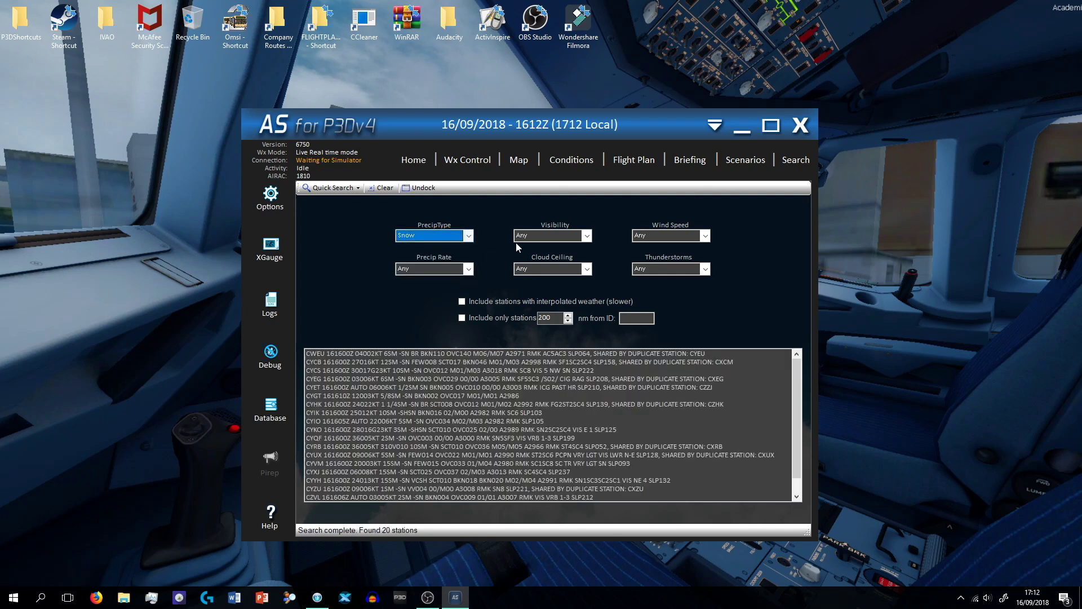
{"action": "left_click_drag", "start_coordinate": [320, 435], "coordinate": [316, 361]}
- Filter the snow search by precipitation rate, trying Heavy and settling on Light
{"action": "left_click", "coordinate": [435, 266]}
{"action": "left_click", "coordinate": [429, 313]}
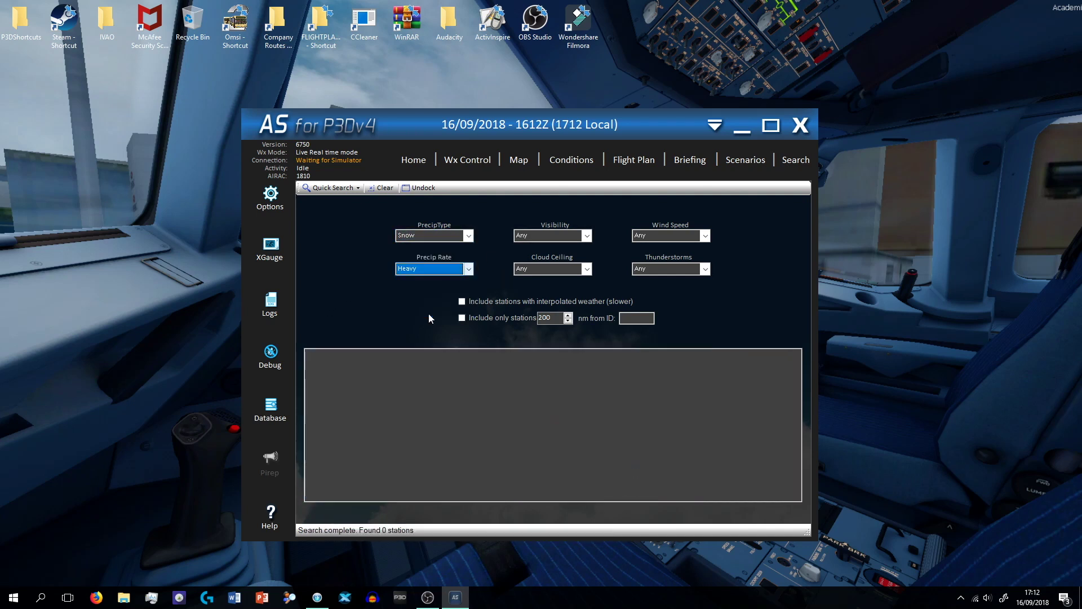
{"action": "left_click", "coordinate": [432, 270]}
{"action": "left_click", "coordinate": [416, 301]}
{"action": "left_click", "coordinate": [419, 269]}
{"action": "left_click", "coordinate": [423, 290]}
- Narrow the station search to visibility 1-3SM, cloud ceiling 501-1000, wind speed Light < 10 and Light thunderstorms
{"action": "left_click", "coordinate": [538, 235]}
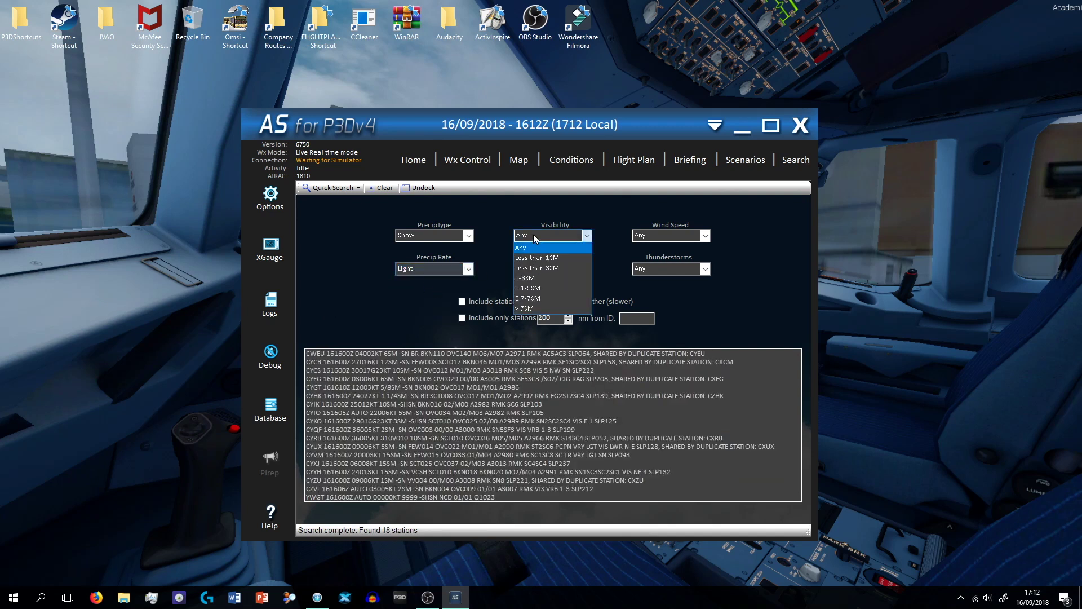
{"action": "left_click", "coordinate": [545, 271]}
{"action": "left_click", "coordinate": [546, 267]}
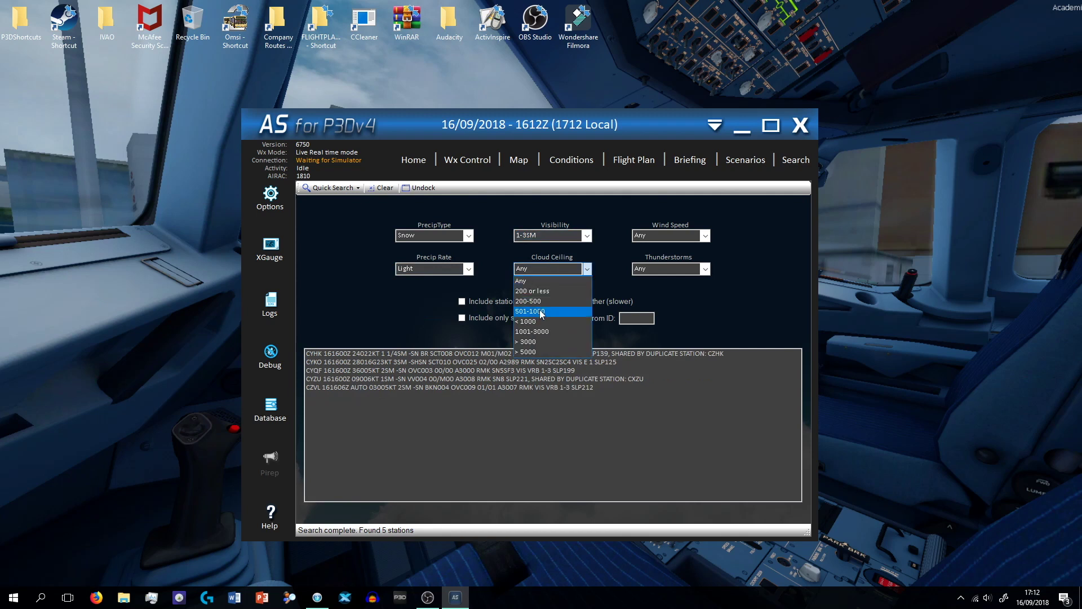
{"action": "left_click", "coordinate": [530, 306]}
{"action": "left_click", "coordinate": [667, 236]}
{"action": "left_click", "coordinate": [664, 268]}
{"action": "left_click", "coordinate": [664, 269]}
{"action": "left_click", "coordinate": [657, 302]}
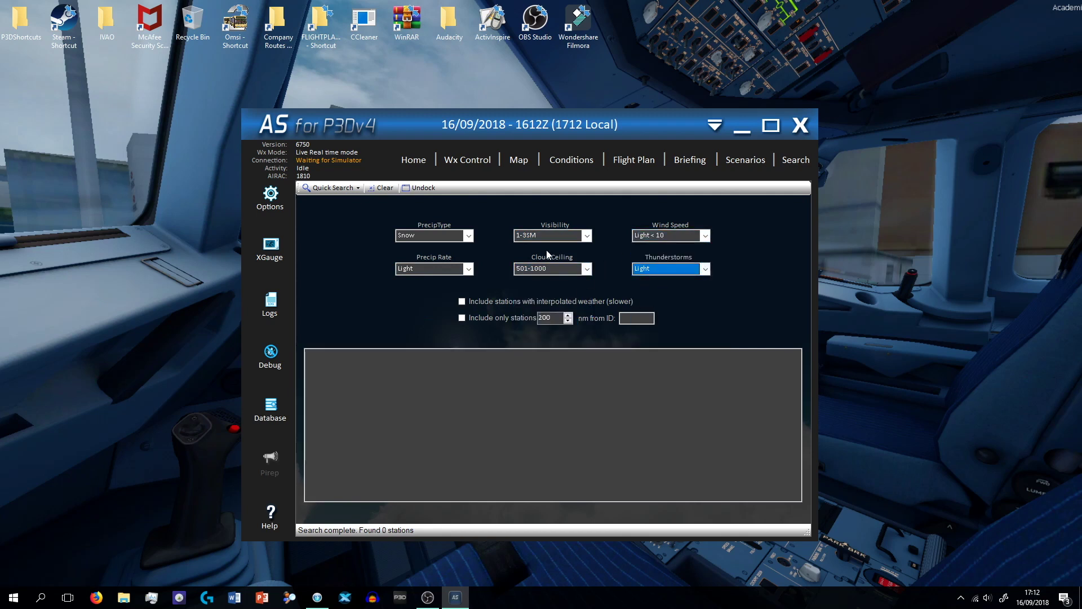
{"action": "left_click", "coordinate": [420, 389]}
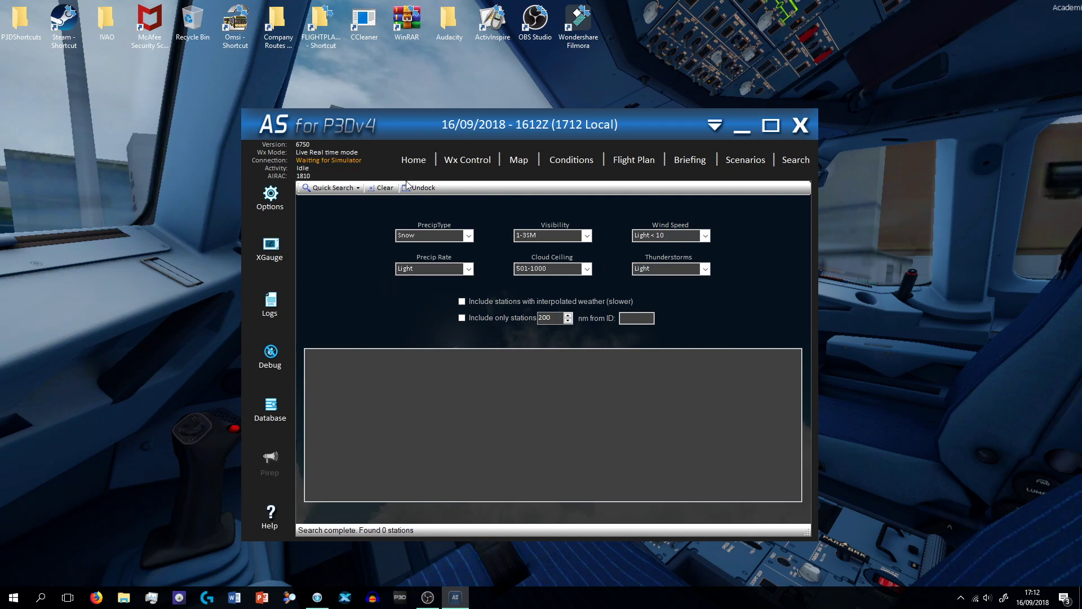
- Return to weather control, close Active Sky, and check the hidden system tray programs
{"action": "left_click", "coordinate": [467, 160]}
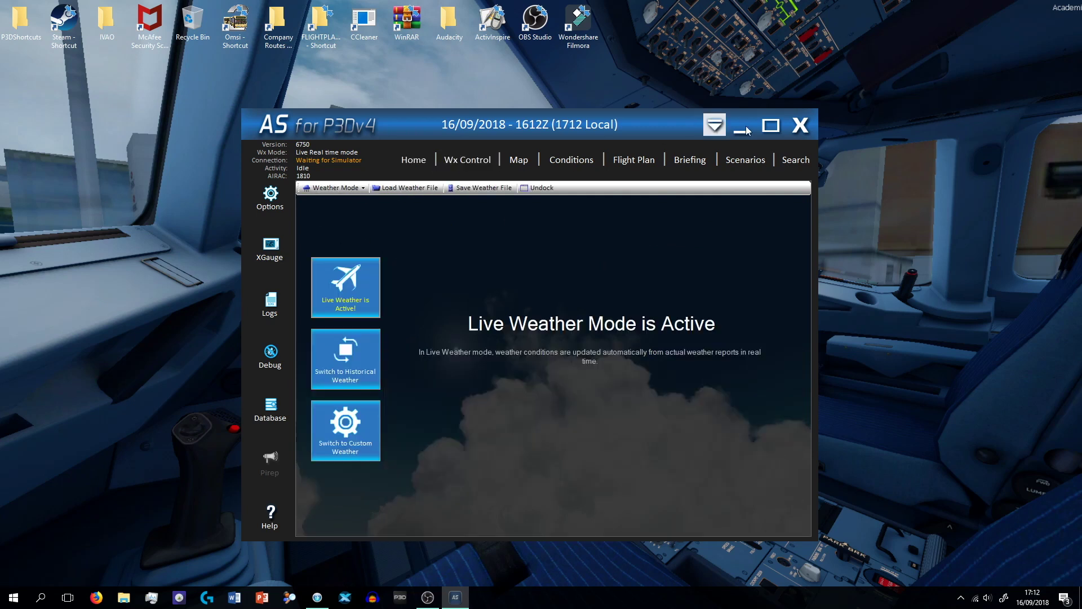
{"action": "left_click", "coordinate": [801, 125]}
{"action": "left_click", "coordinate": [961, 597]}
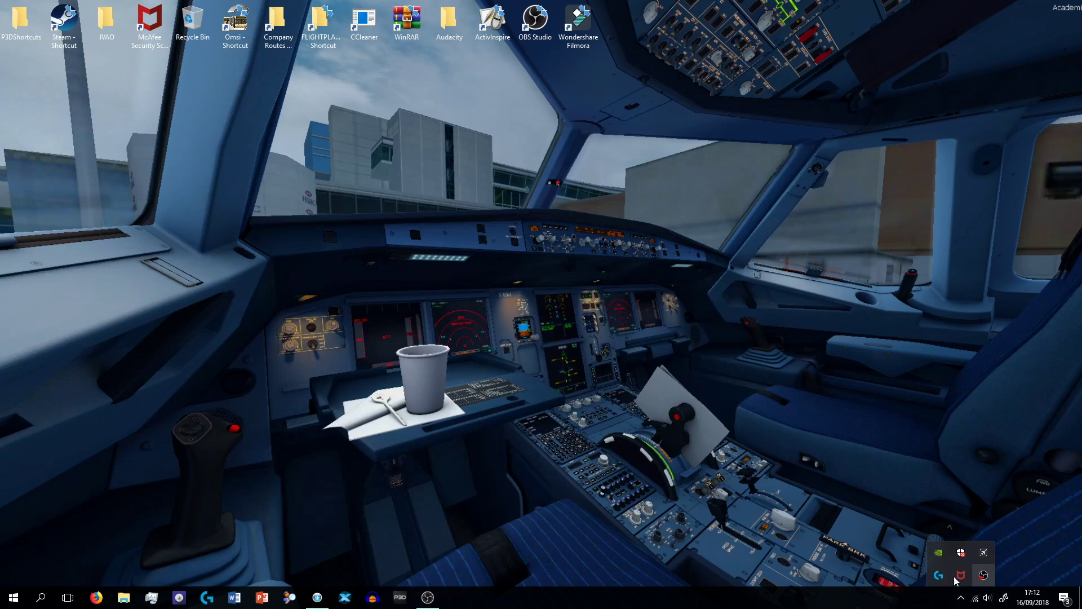
{"action": "left_click", "coordinate": [654, 462]}
- Switch to vPilot, view the network connection dialog and cancel it without connecting
{"action": "left_click", "coordinate": [317, 597]}
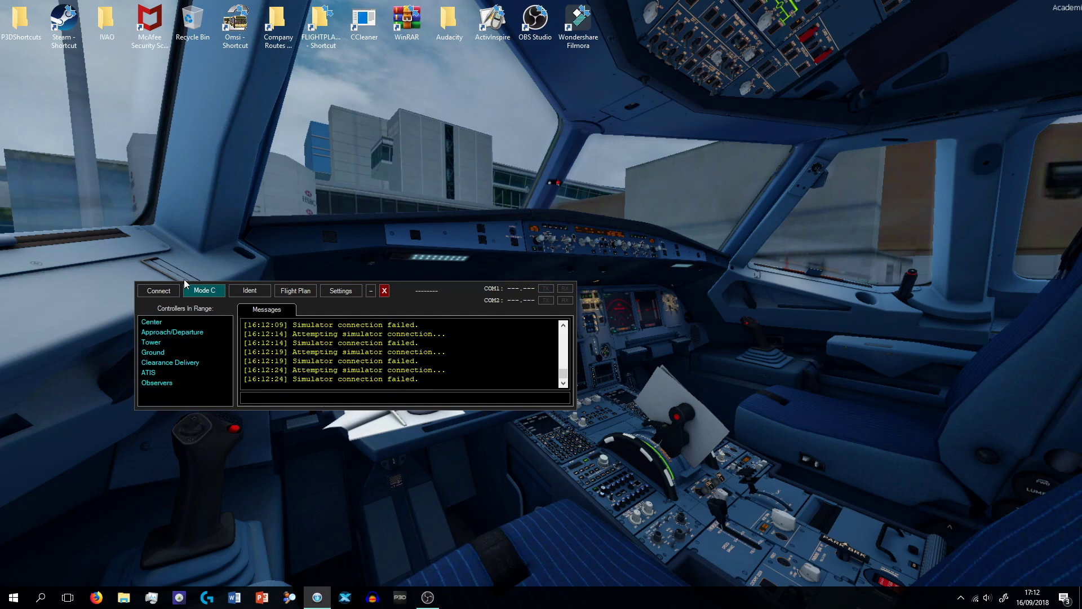
{"action": "left_click", "coordinate": [164, 290]}
{"action": "left_click", "coordinate": [361, 350]}
{"action": "left_click", "coordinate": [413, 381]}
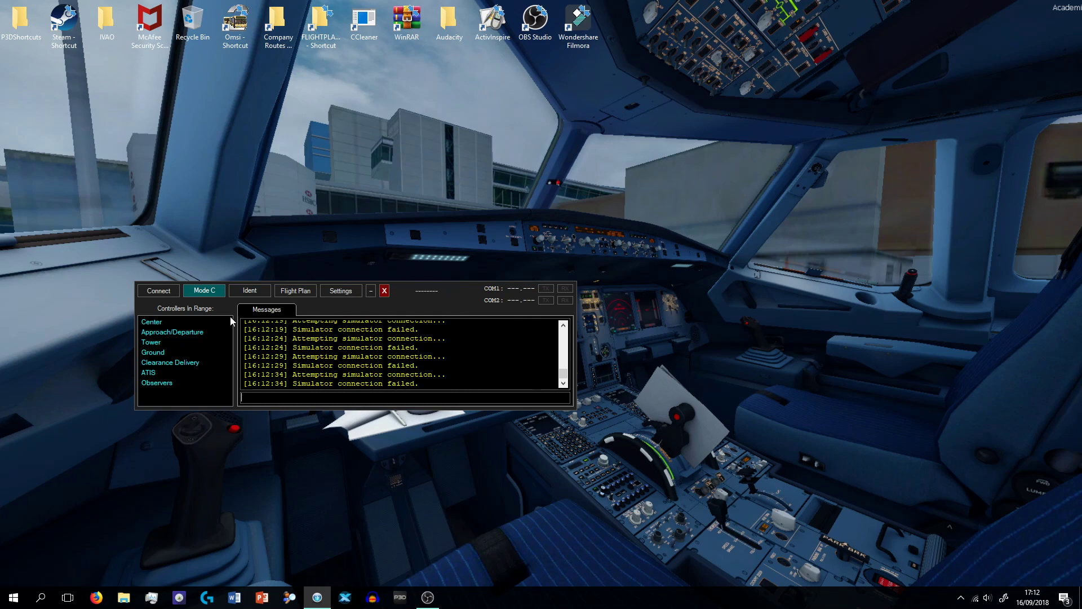
{"action": "left_click", "coordinate": [159, 290]}
{"action": "left_click", "coordinate": [409, 379]}
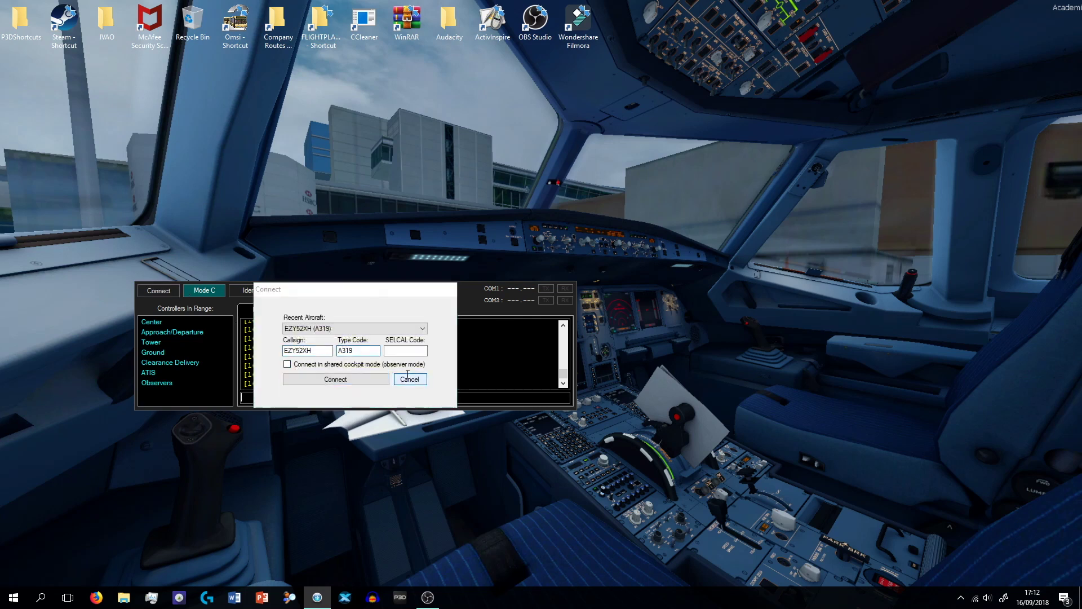
- Open vPilot's flight plan form and load the saved plan EGKK-EGPH.vfp
{"action": "left_click", "coordinate": [307, 292]}
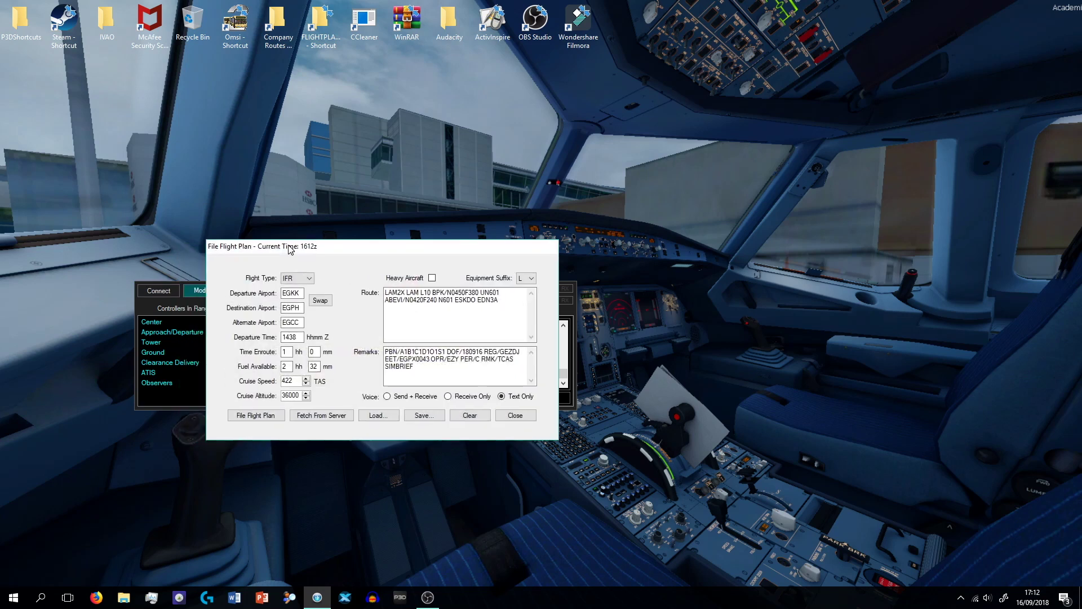
{"action": "left_click", "coordinate": [376, 412]}
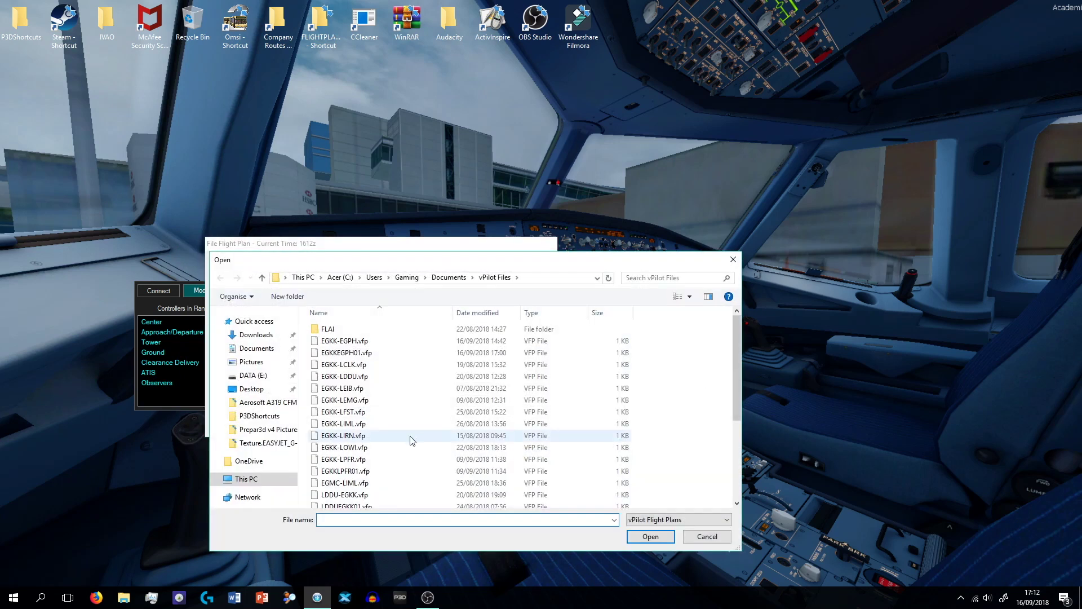
{"action": "left_click", "coordinate": [364, 344]}
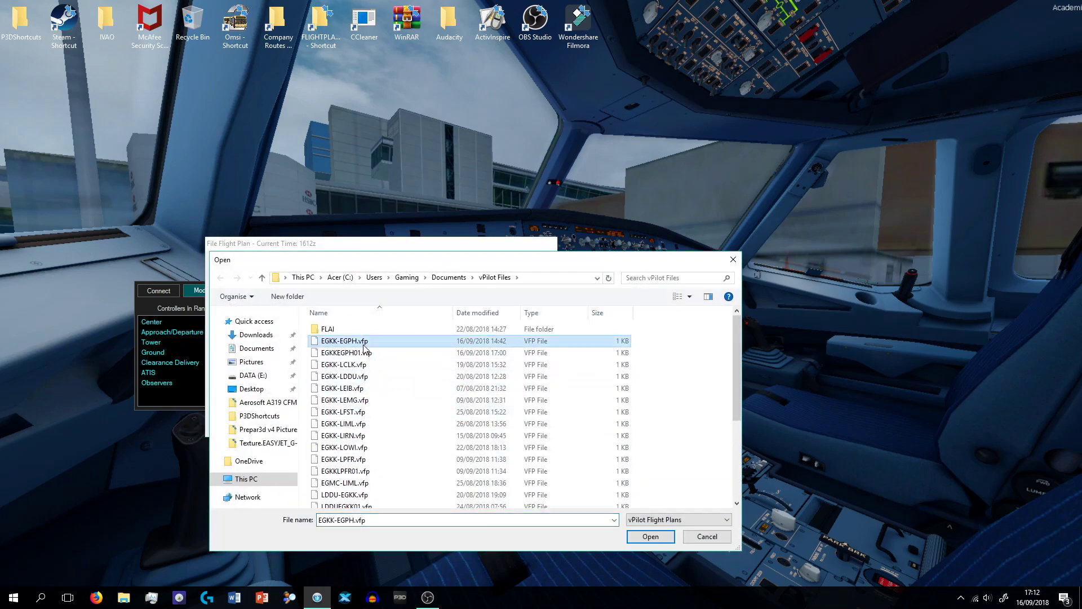
{"action": "left_click", "coordinate": [630, 534]}
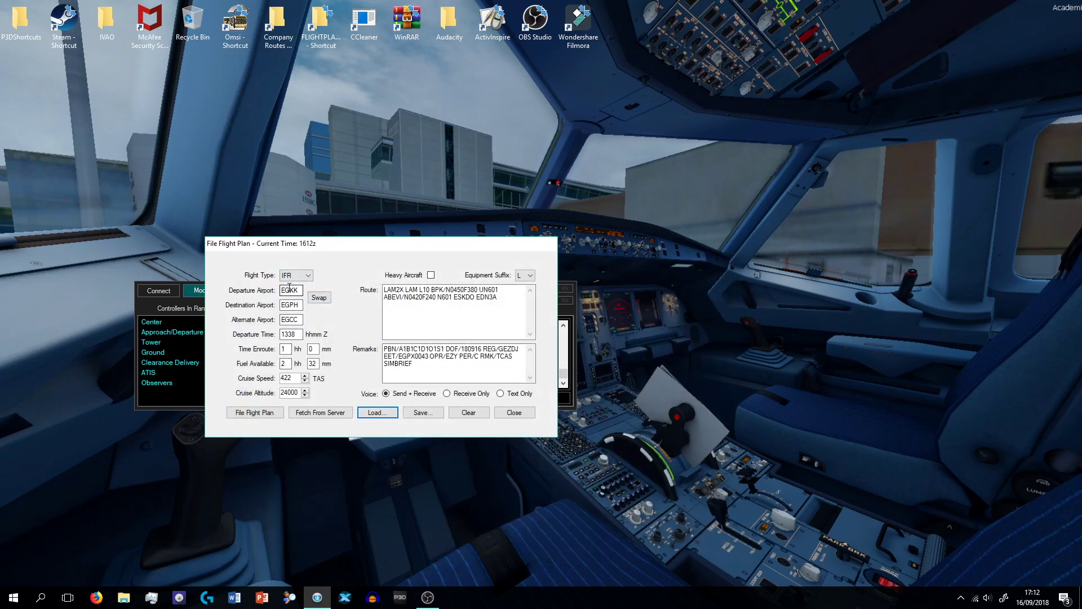
- Review the loaded plan's departure, destination and alternate airports, departure time and route text
{"action": "left_click_drag", "start_coordinate": [296, 290], "coordinate": [275, 323]}
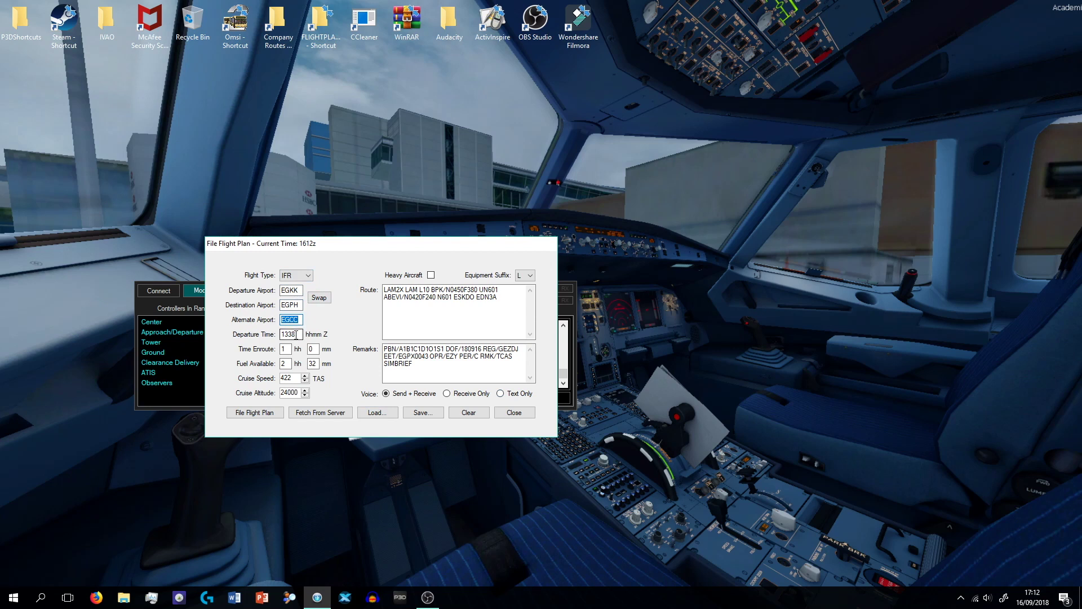
{"action": "left_click", "coordinate": [302, 335]}
{"action": "left_click", "coordinate": [390, 308]}
{"action": "key", "text": "ctrl+a"}
{"action": "left_click", "coordinate": [446, 298]}
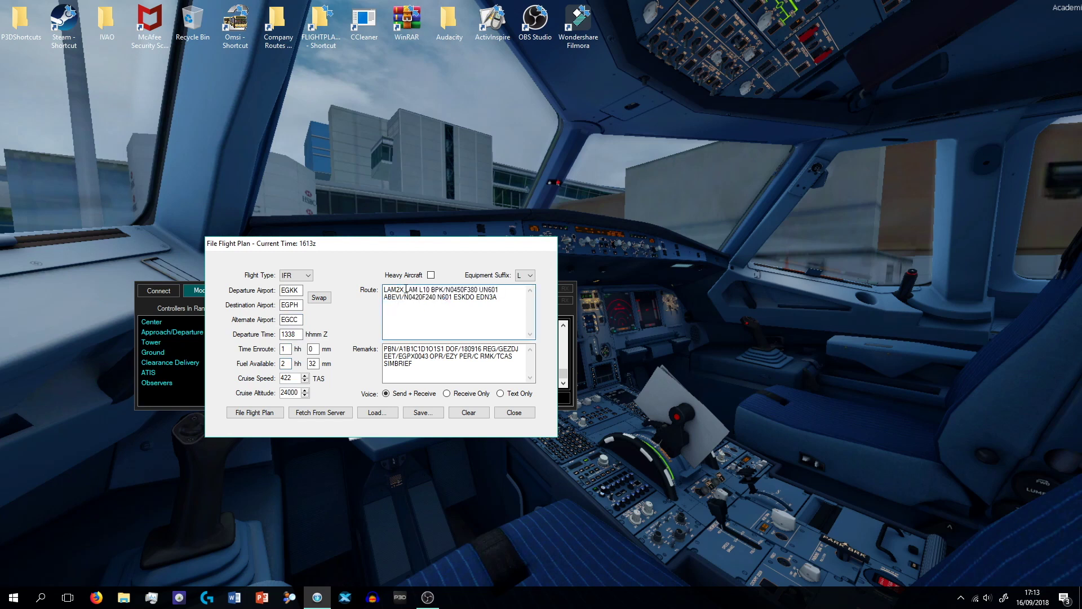
{"action": "double_click", "coordinate": [406, 289]}
{"action": "left_click_drag", "start_coordinate": [415, 297], "coordinate": [418, 301]}
{"action": "left_click", "coordinate": [473, 299]}
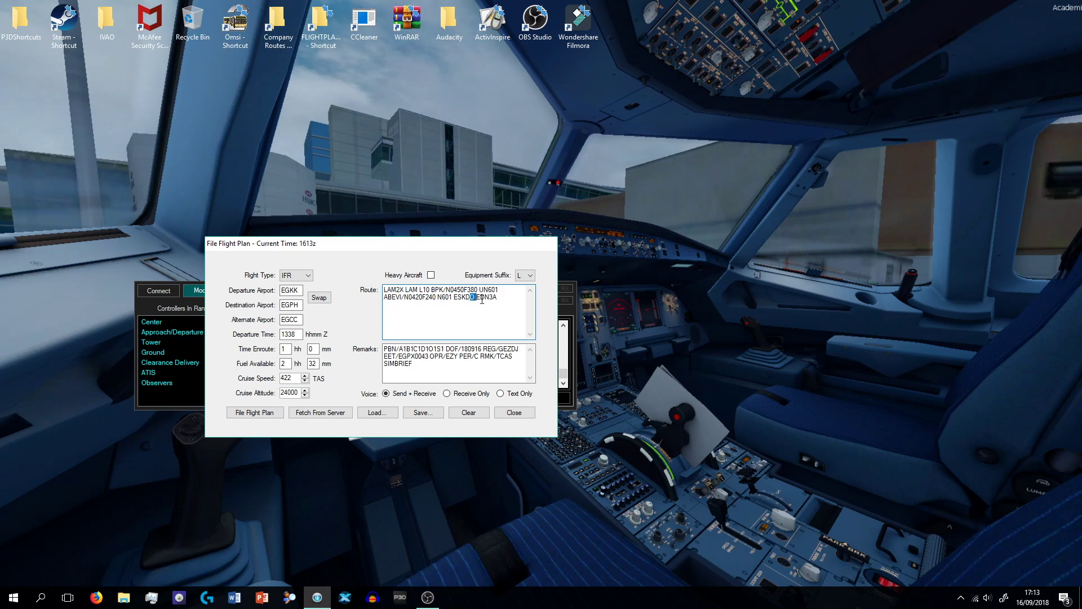
- Review the plan's remarks, close the flight plan form without filing, and exit vPilot
{"action": "left_click", "coordinate": [432, 361]}
{"action": "key", "text": "ctrl+a"}
{"action": "left_click", "coordinate": [402, 348]}
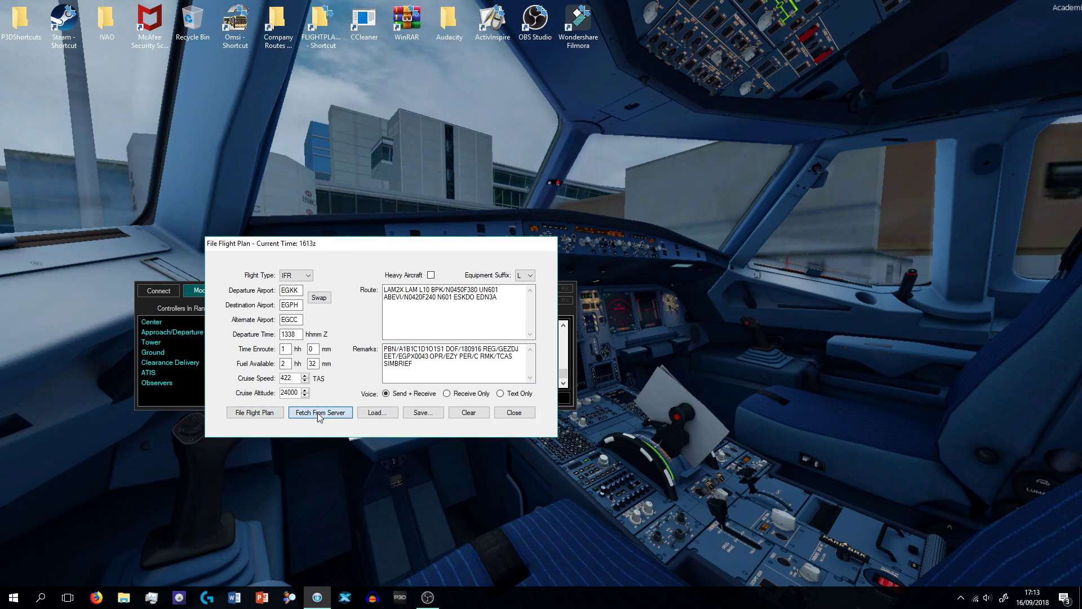
{"action": "left_click", "coordinate": [514, 412]}
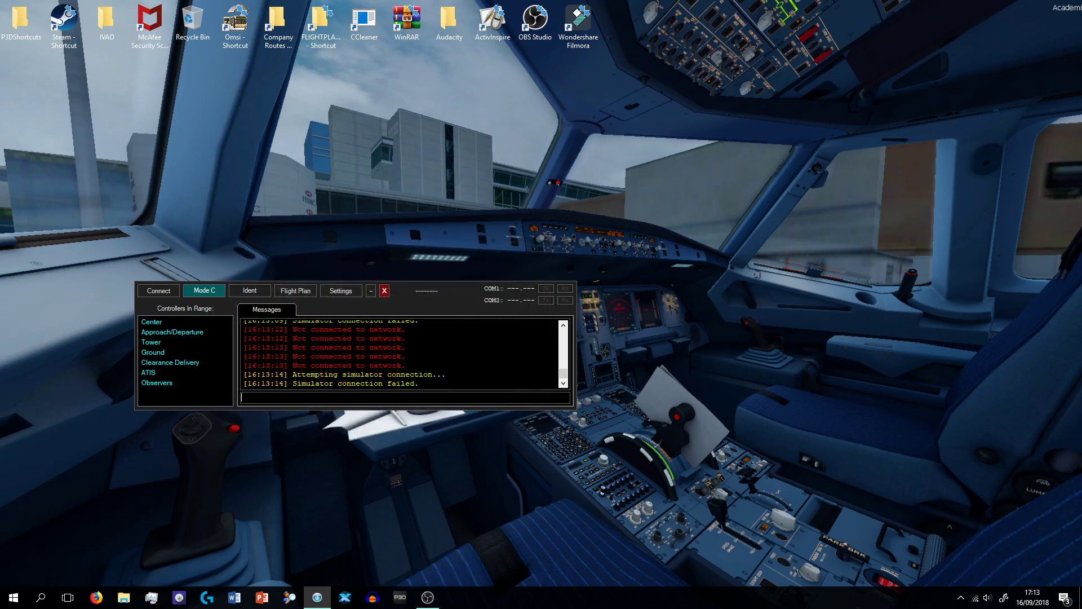
{"action": "left_click", "coordinate": [386, 294]}
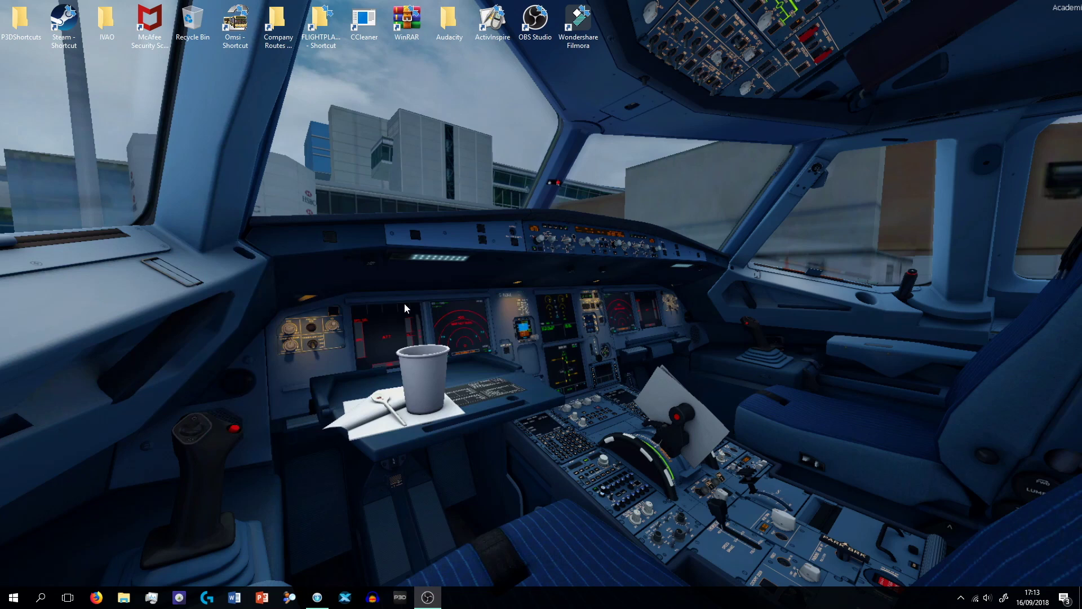
- Open the P3DShortcuts desktop folder, point out the FS Real Time shortcut, and close the folder
{"action": "double_click", "coordinate": [20, 21]}
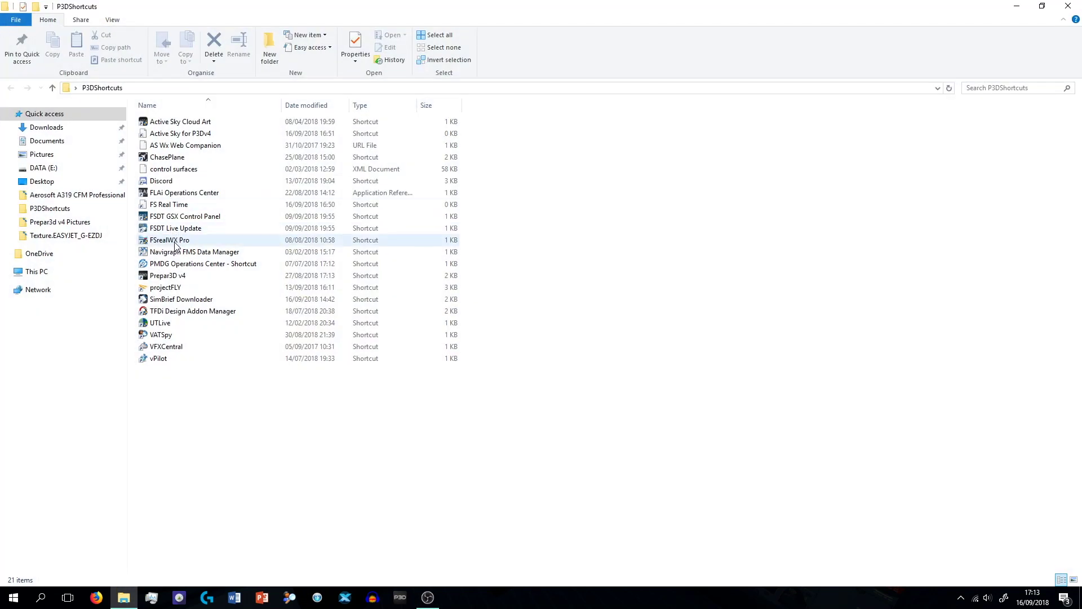
{"action": "left_click", "coordinate": [167, 211]}
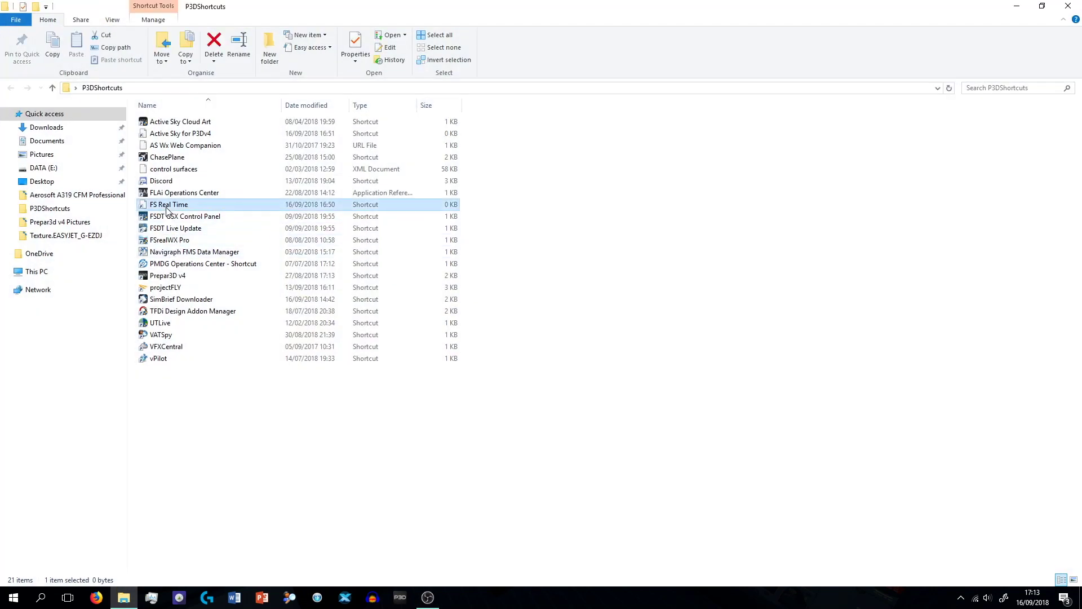
{"action": "right_click", "coordinate": [167, 211]}
{"action": "left_click", "coordinate": [186, 231]}
{"action": "left_click", "coordinate": [739, 216]}
{"action": "left_click", "coordinate": [329, 205]}
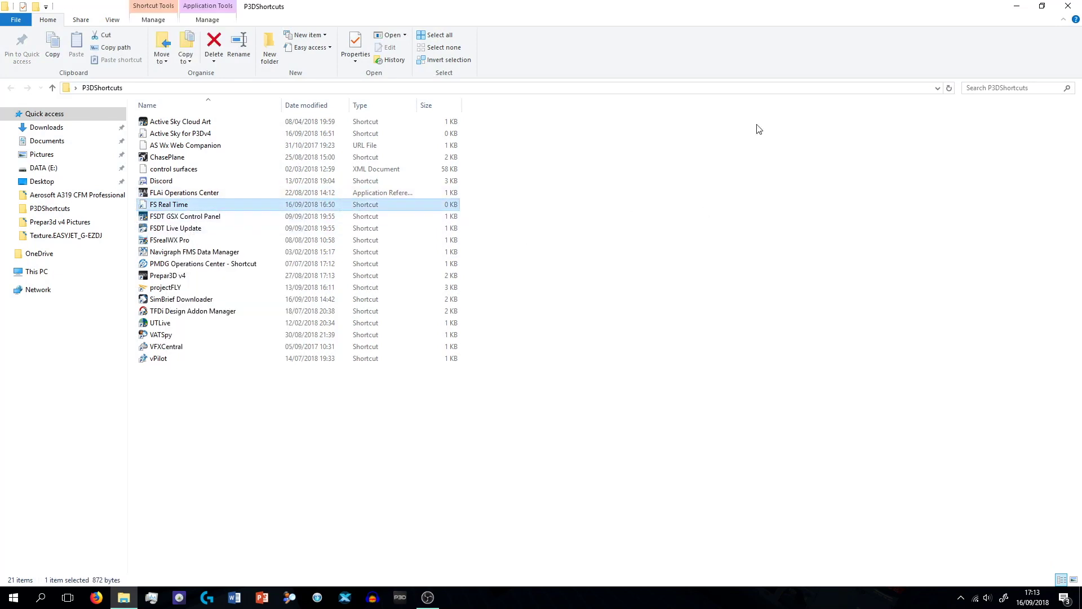
{"action": "left_click", "coordinate": [1068, 6]}
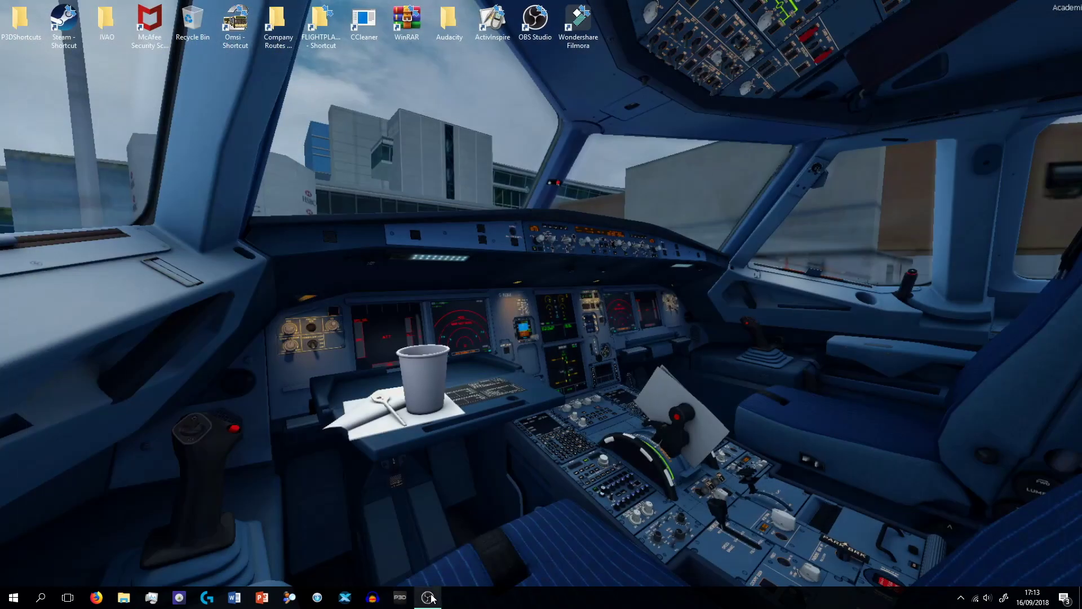